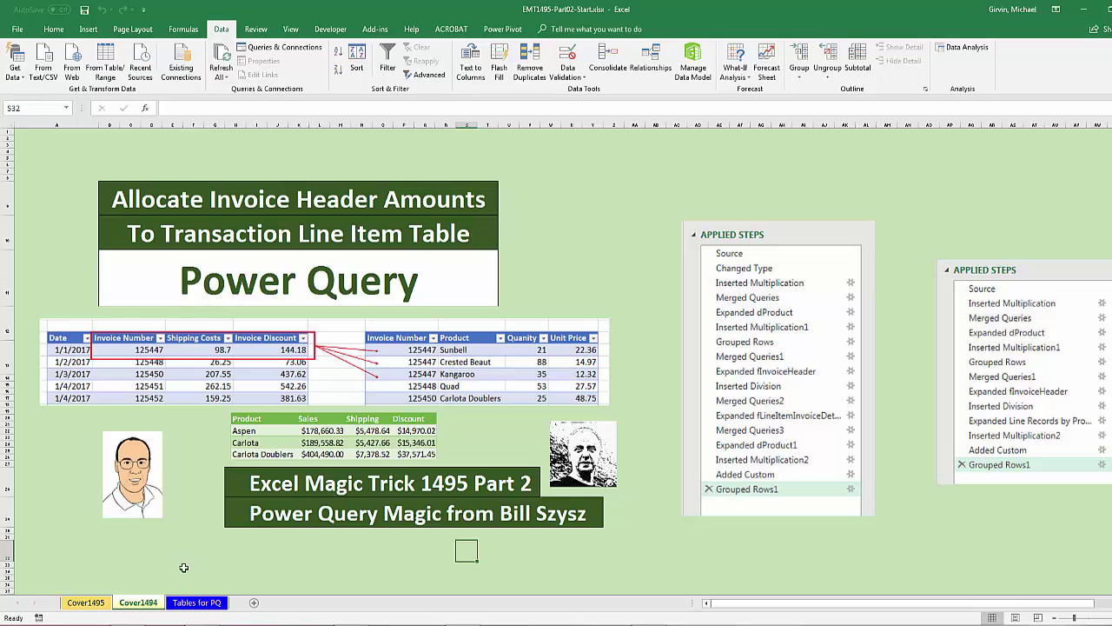
Review the invoice, line-item and product tables on Tables for PQ, then list the workbook's queries.
{"action": "left_click", "coordinate": [200, 605]}
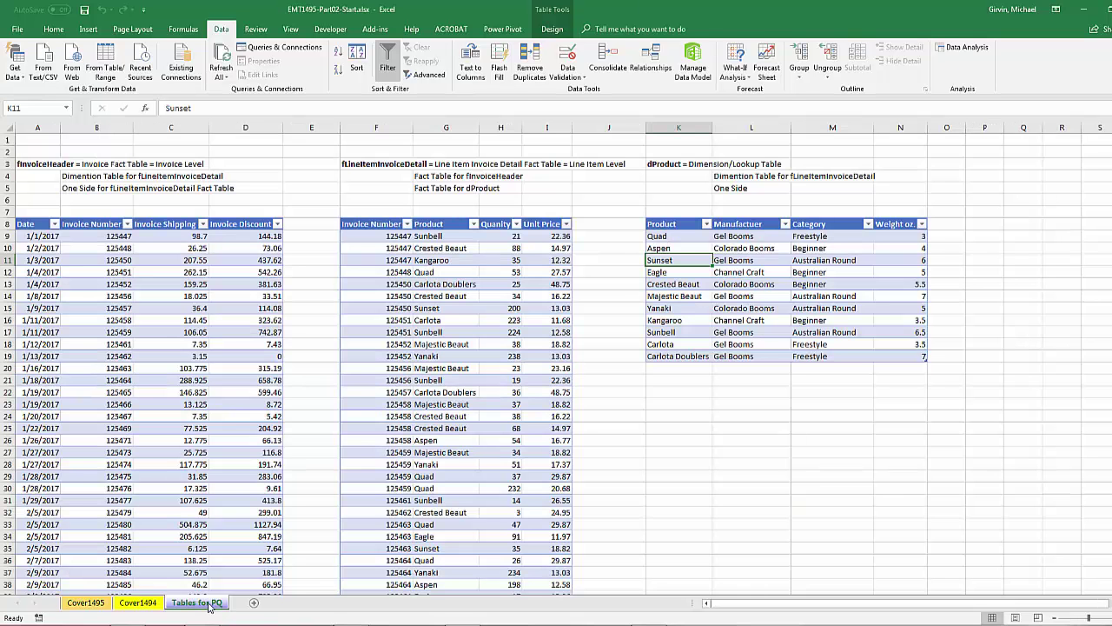
{"action": "left_click", "coordinate": [195, 248]}
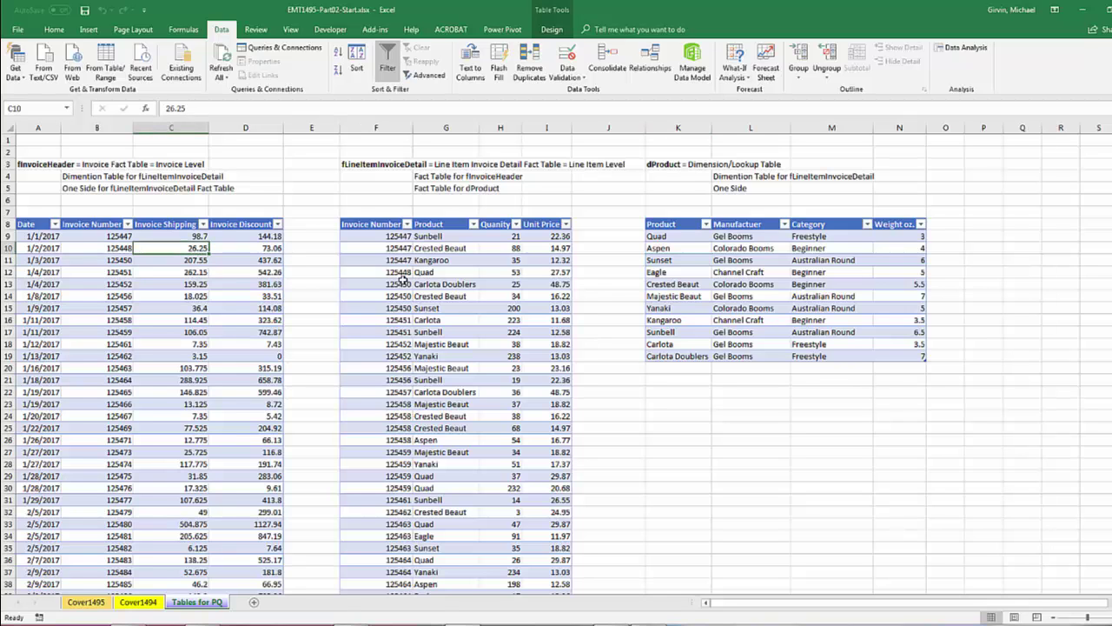
{"action": "left_click", "coordinate": [487, 281]}
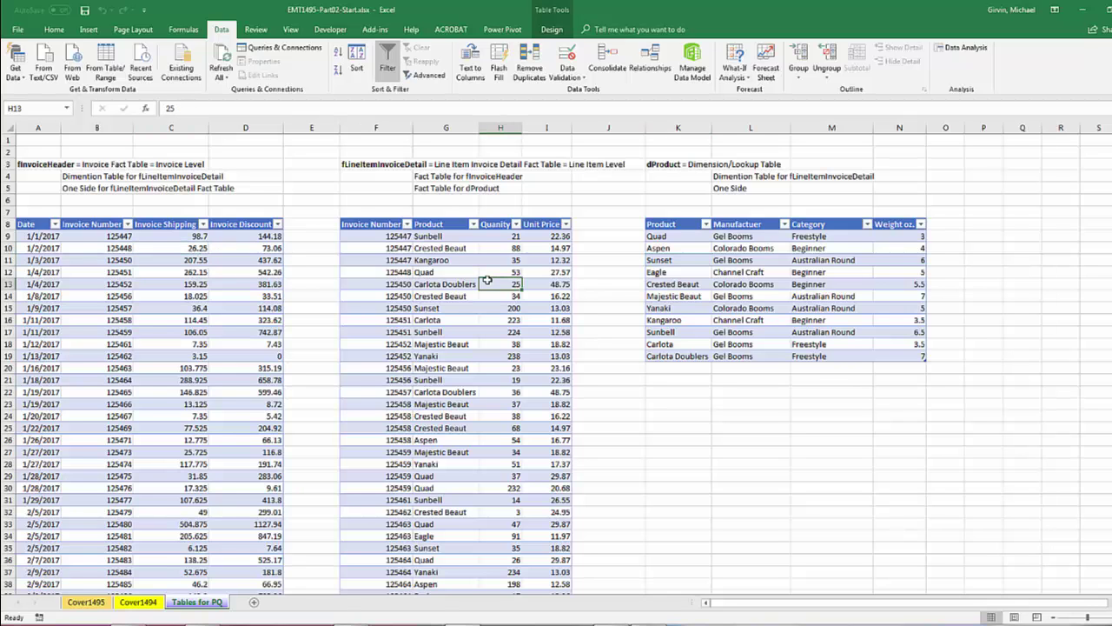
{"action": "left_click", "coordinate": [777, 283]}
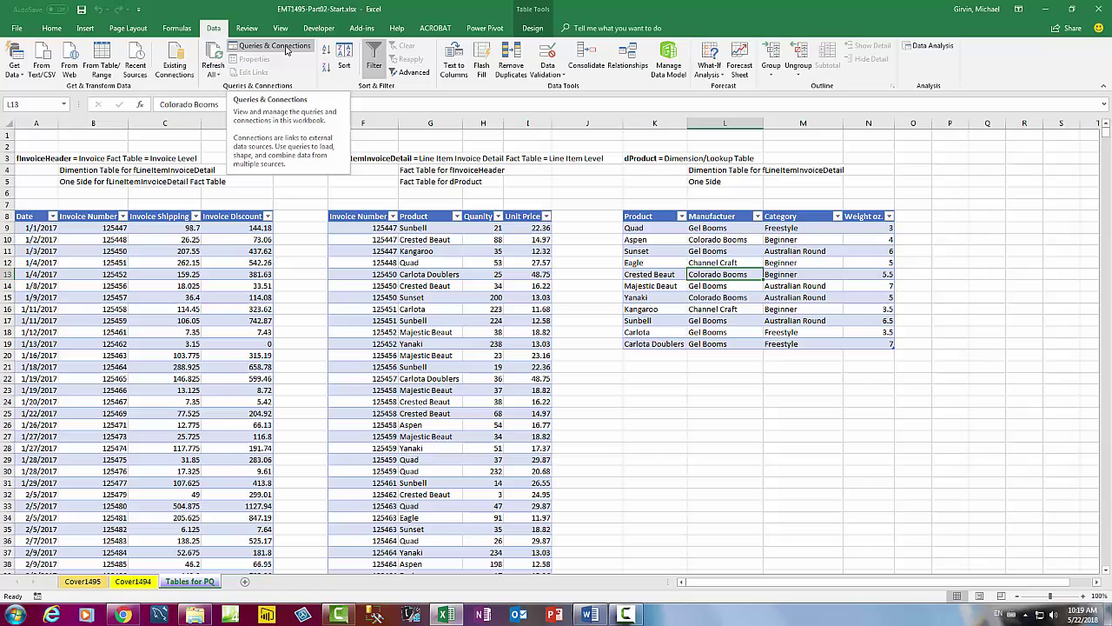
{"action": "left_click", "coordinate": [543, 90]}
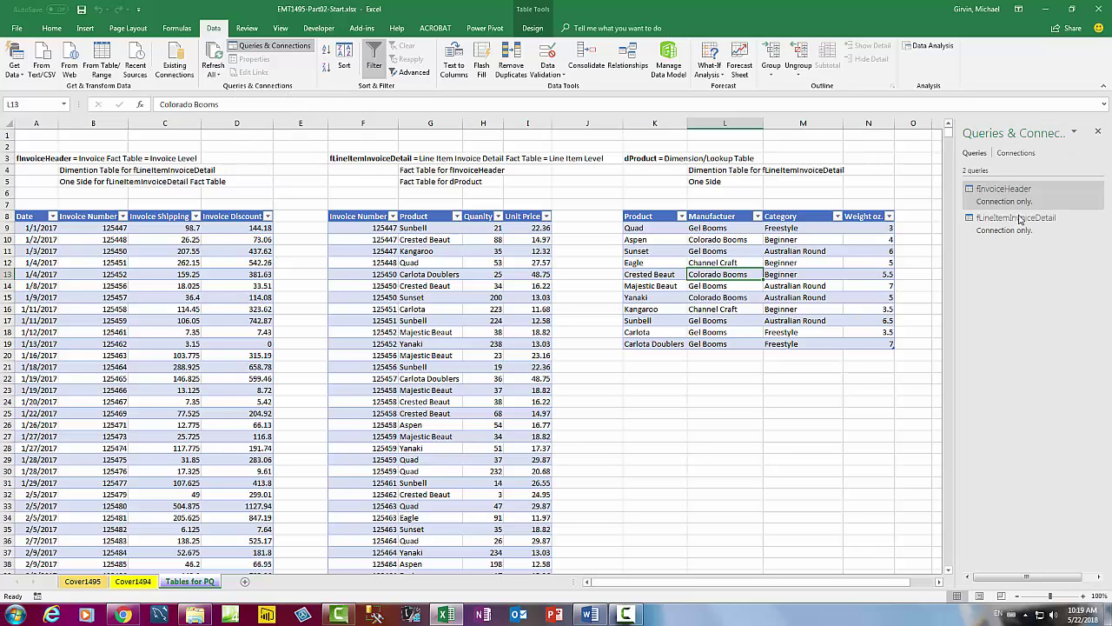
{"action": "left_click", "coordinate": [676, 252]}
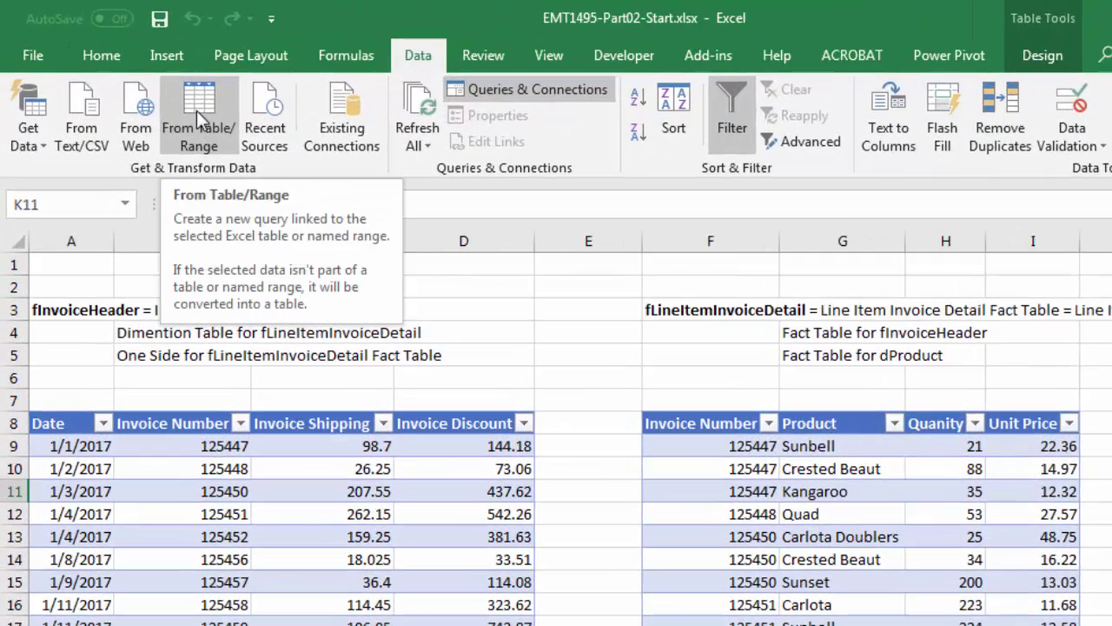
Load the dProduct table into Power Query and view the fLineItemInvoiceDetail query.
{"action": "left_click", "coordinate": [196, 110]}
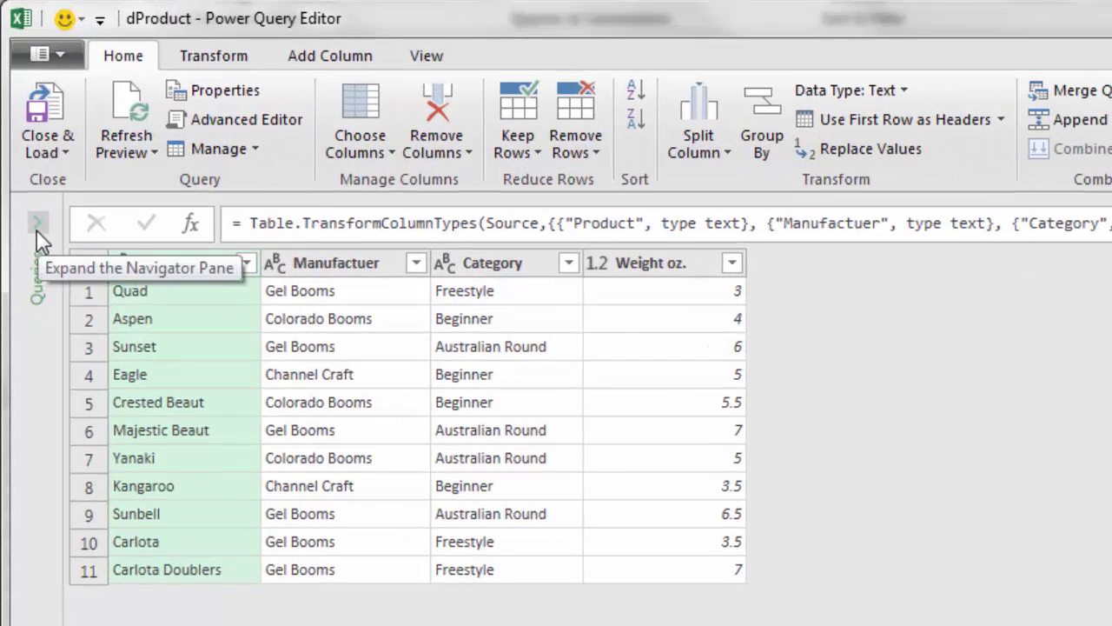
{"action": "left_click", "coordinate": [38, 228]}
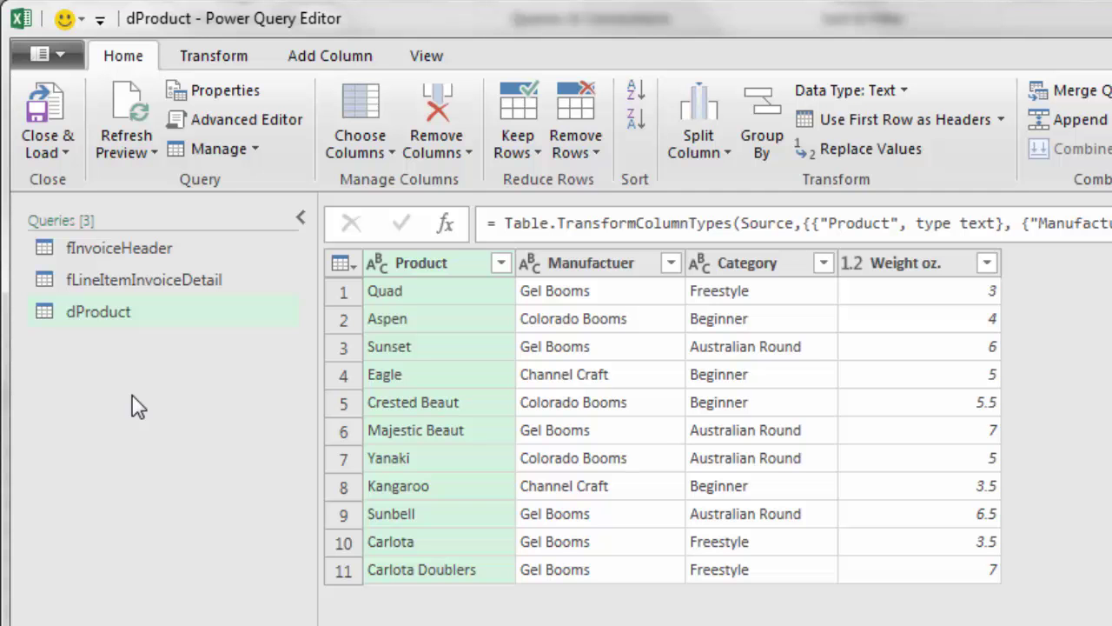
{"action": "left_click", "coordinate": [191, 284]}
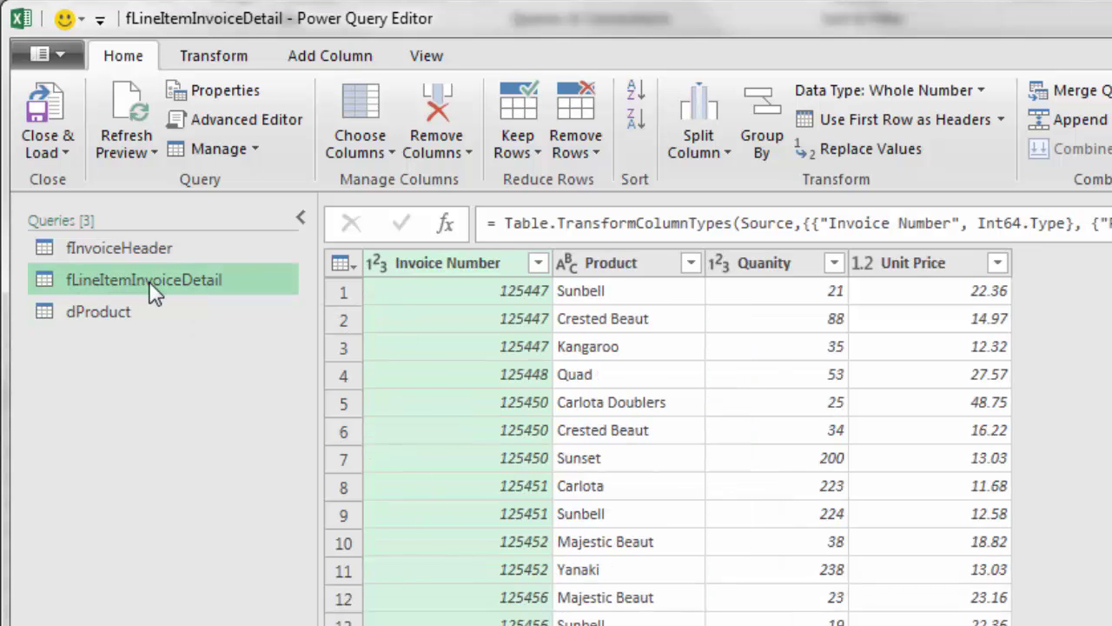
Duplicate fLineItemInvoiceDetail and rename the copy ProductReport.
{"action": "right_click", "coordinate": [149, 281]}
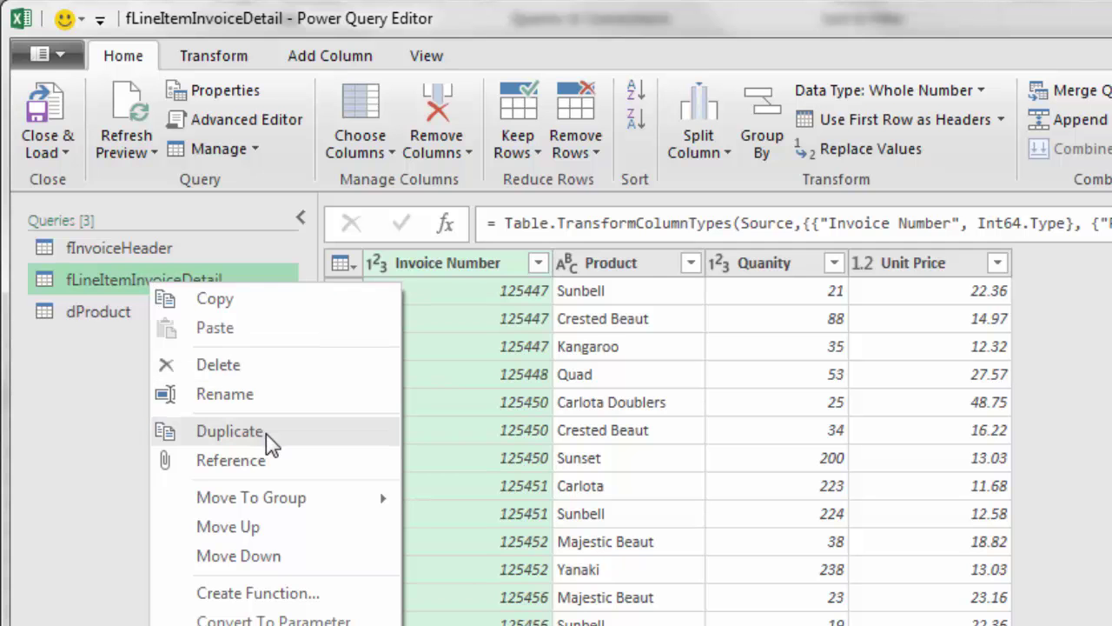
{"action": "left_click", "coordinate": [229, 431]}
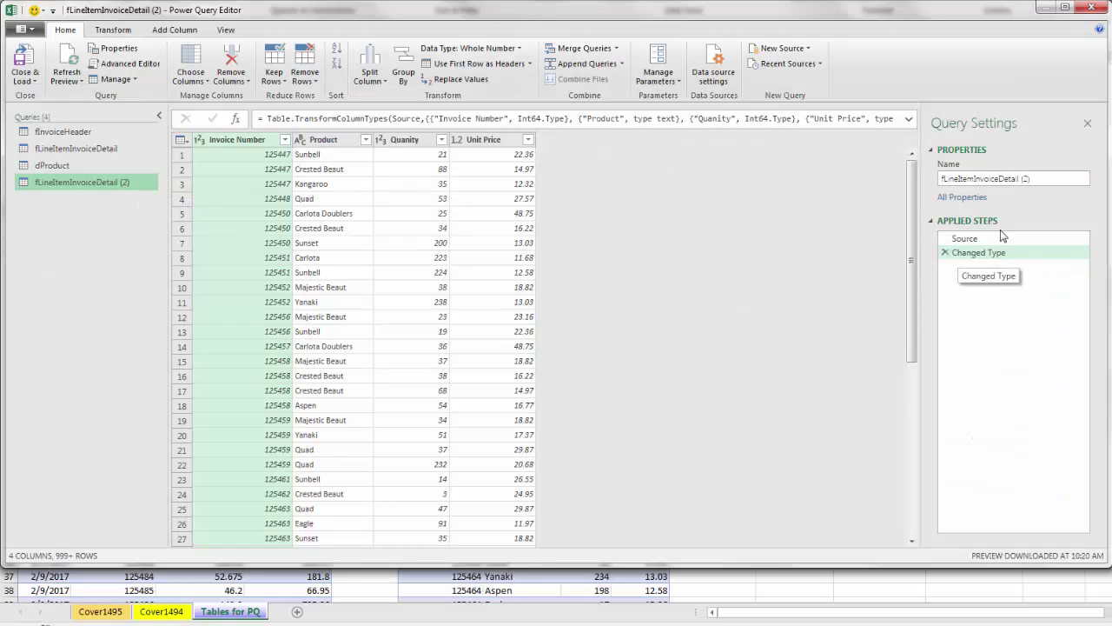
{"action": "left_click", "coordinate": [1034, 179]}
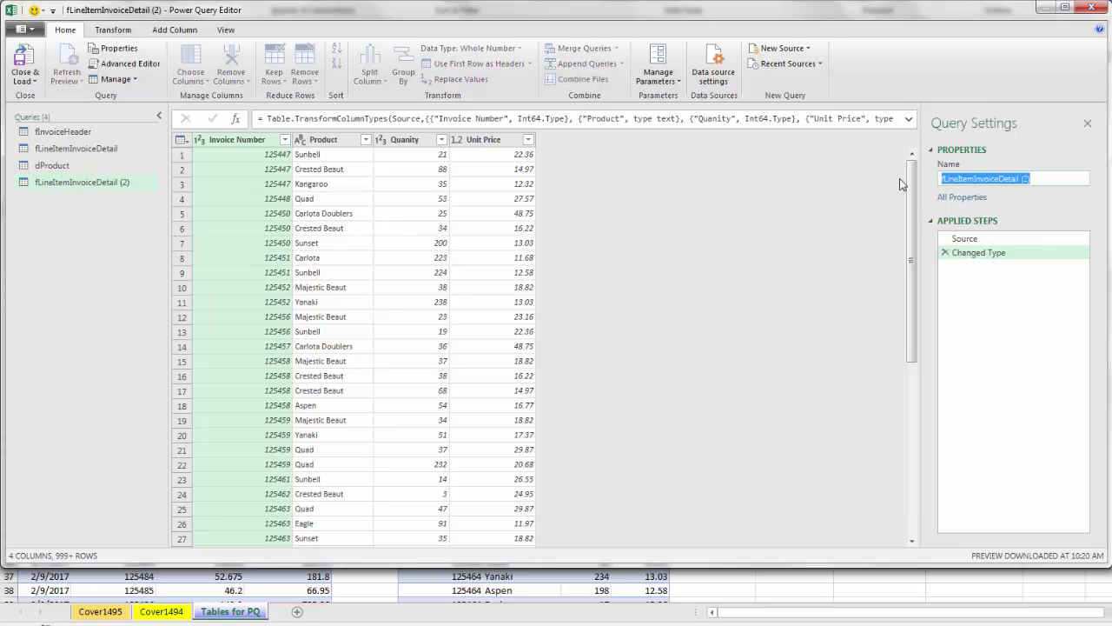
{"action": "type", "text": "ProductReport"}
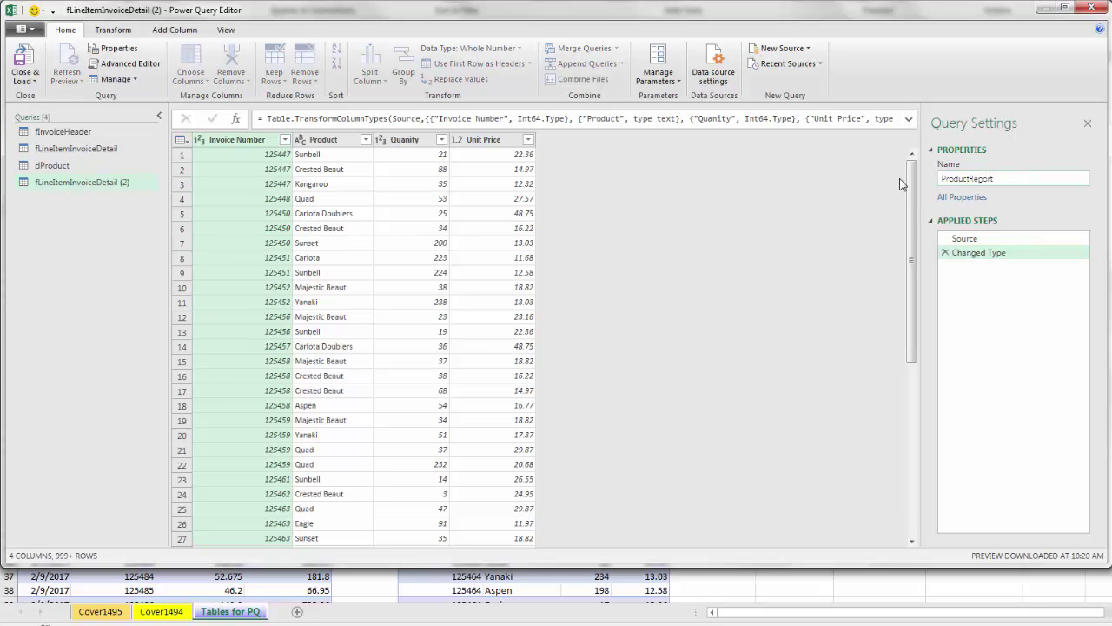
{"action": "key", "text": "Return"}
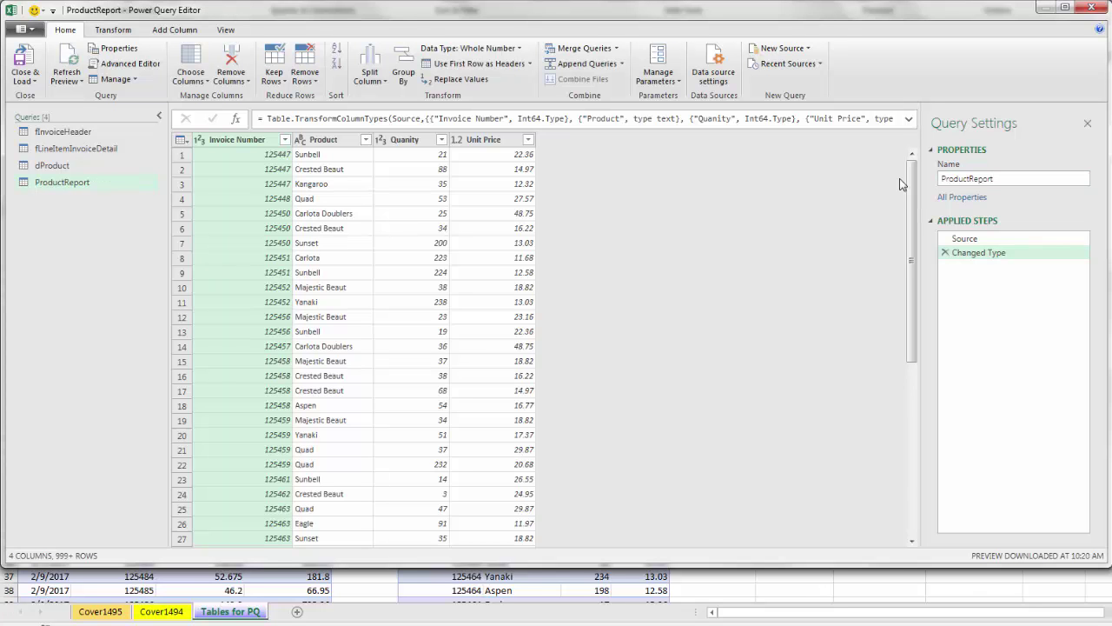
Delete the Changed Type step and add a Line Sales column multiplying Quanity by Unit Price.
{"action": "left_click", "coordinate": [946, 253]}
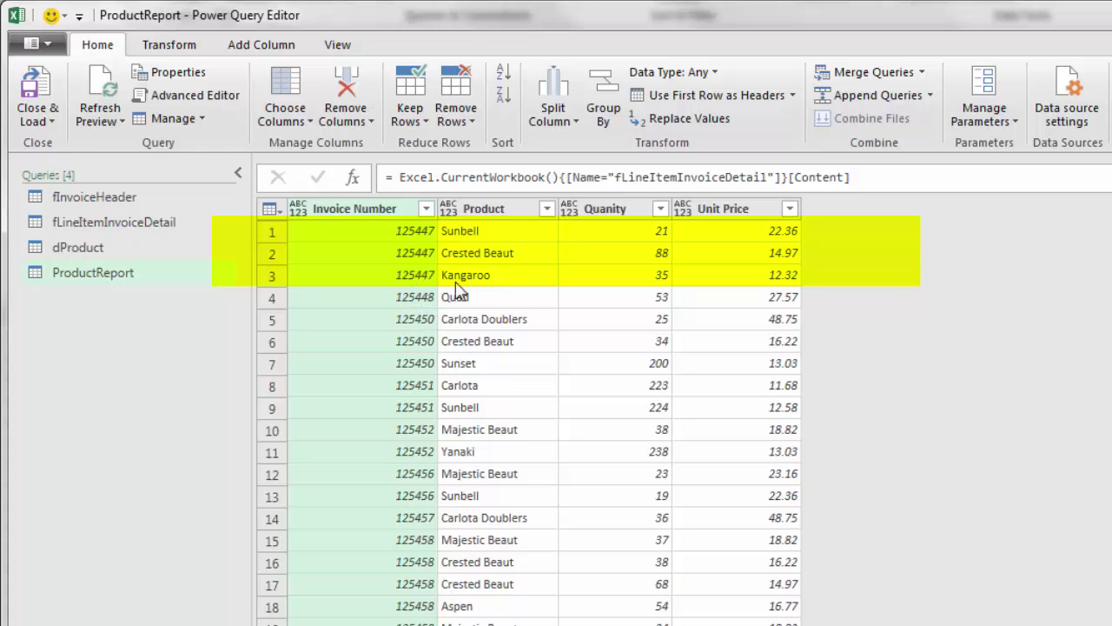
{"action": "left_click", "coordinate": [626, 213]}
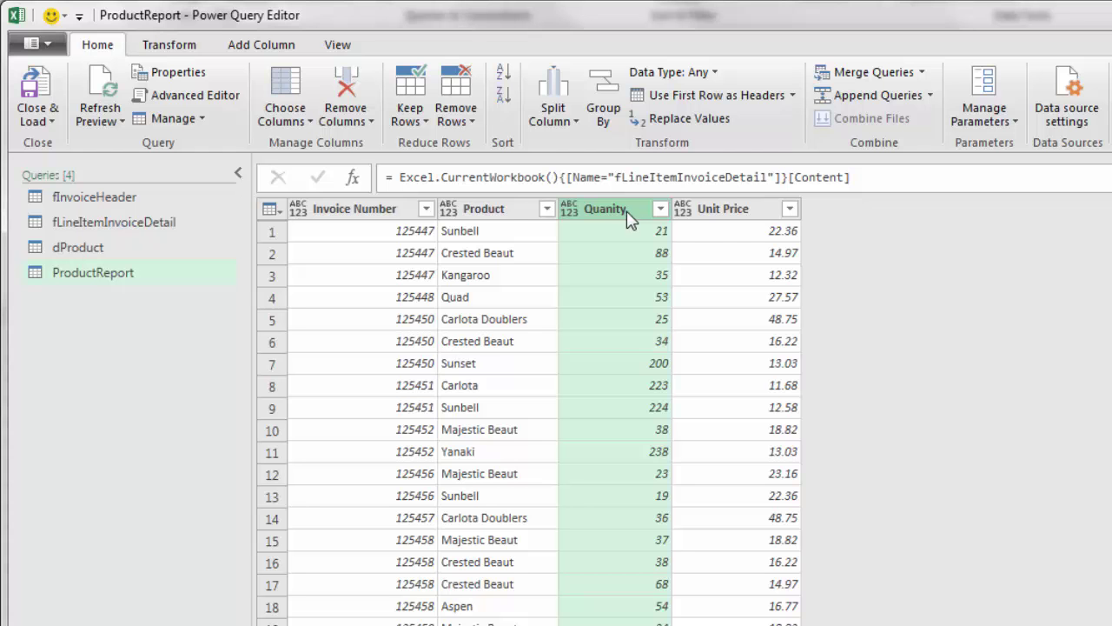
{"action": "key", "text": "ctrl"}
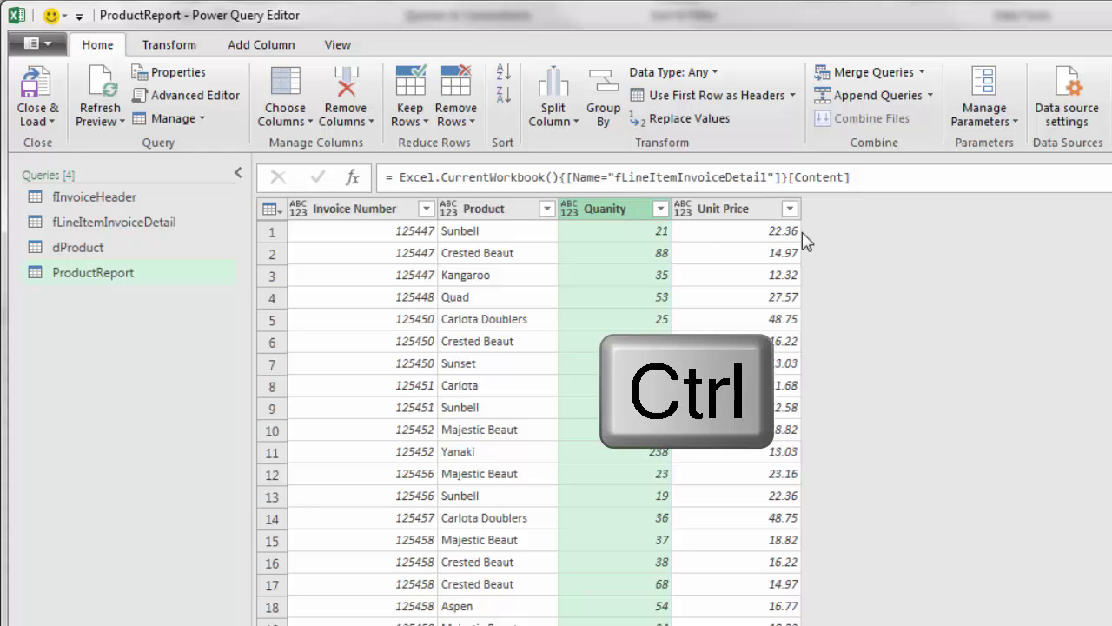
{"action": "left_click", "coordinate": [740, 218], "text": "ctrl"}
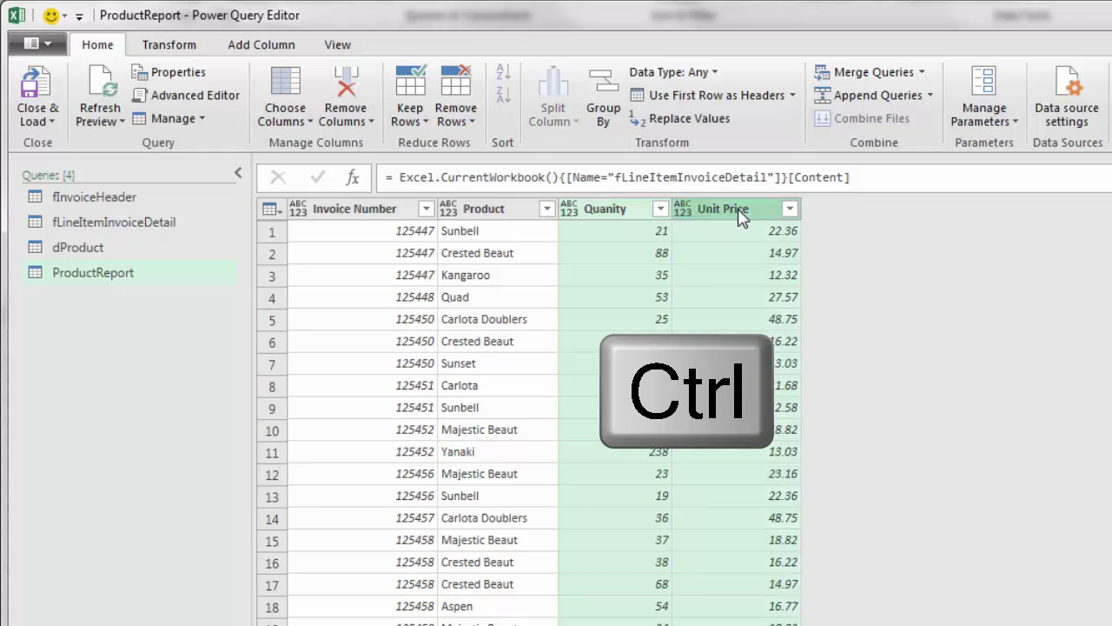
{"action": "left_click", "coordinate": [282, 49]}
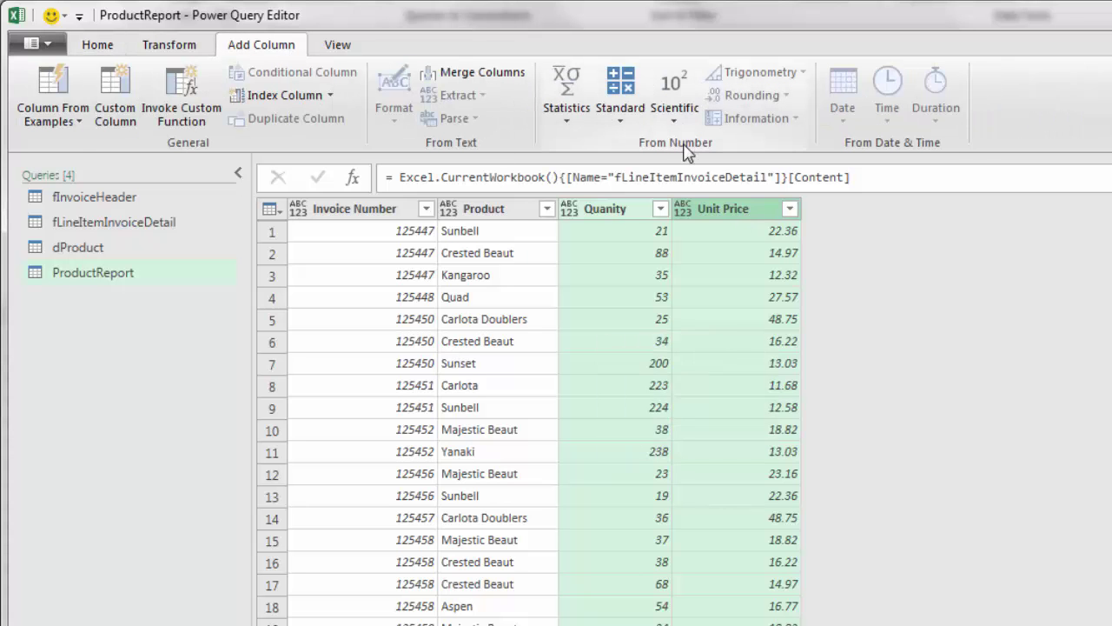
{"action": "left_click", "coordinate": [622, 113]}
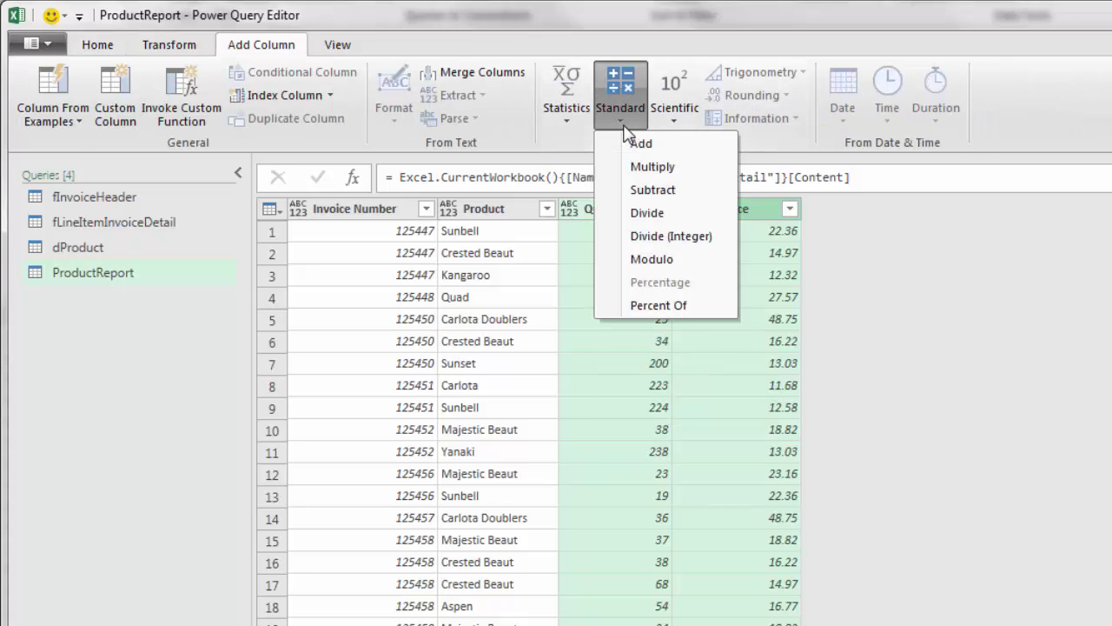
{"action": "left_click", "coordinate": [652, 168]}
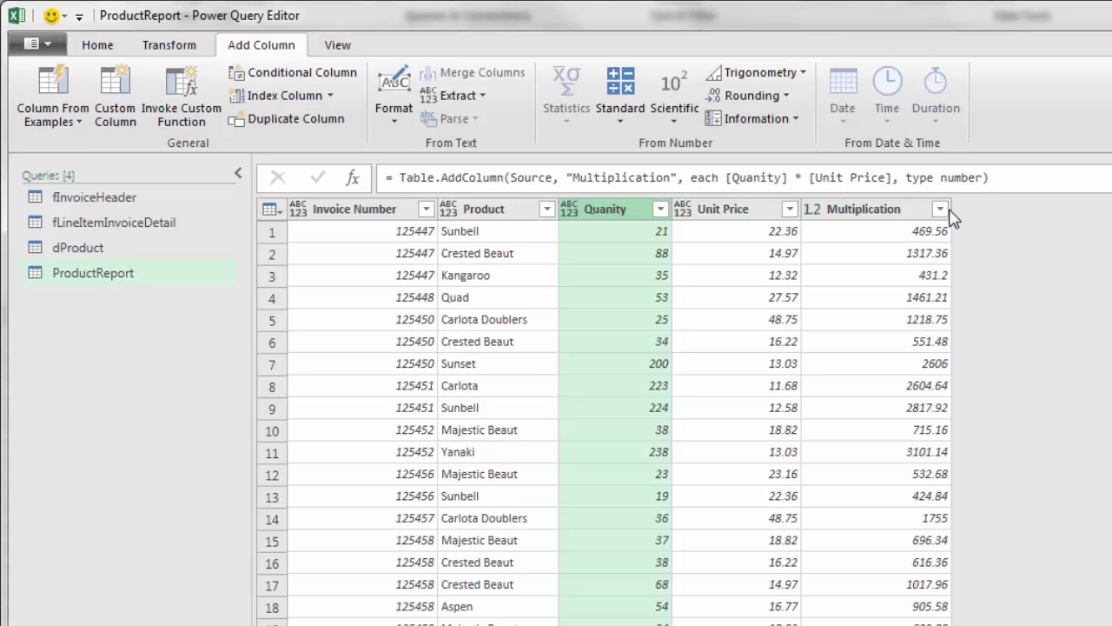
{"action": "double_click", "coordinate": [623, 177]}
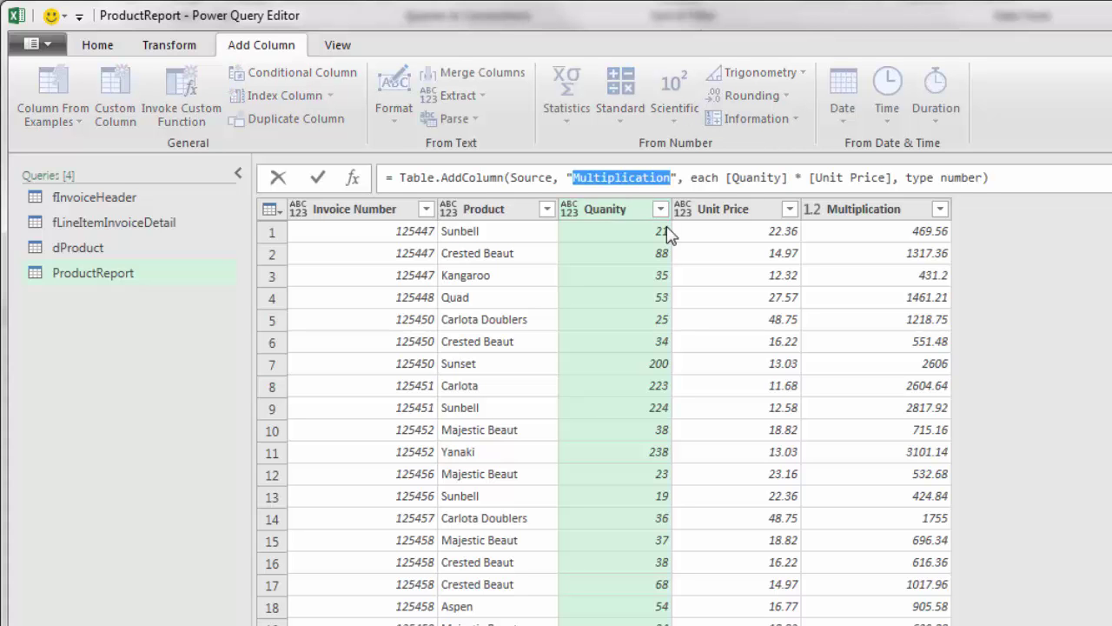
{"action": "type", "text": "Line Sales"}
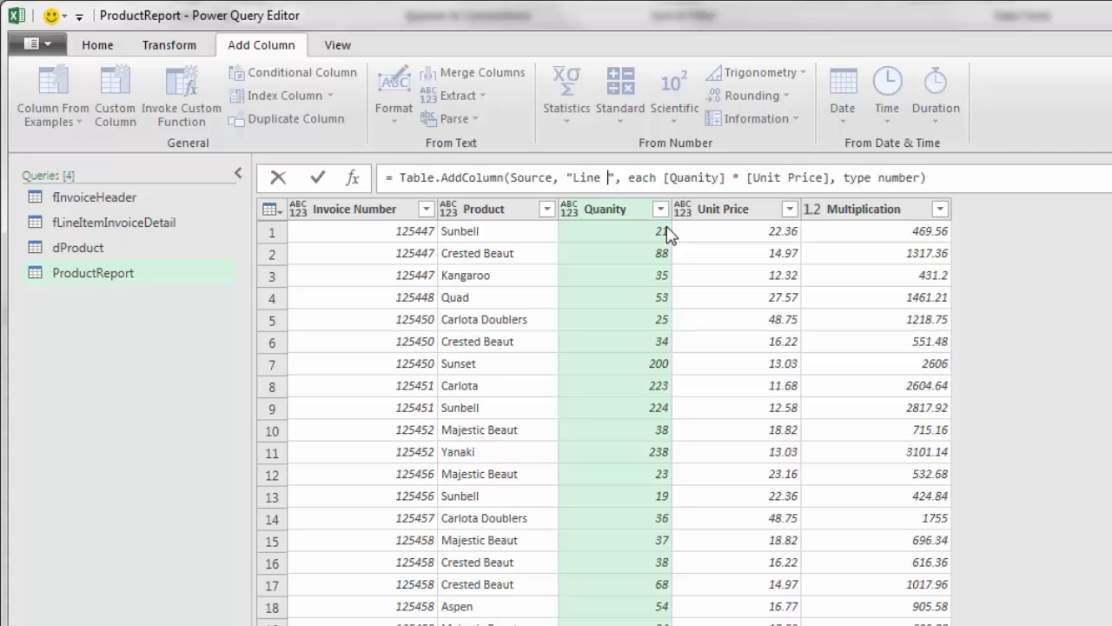
{"action": "key", "text": "Return"}
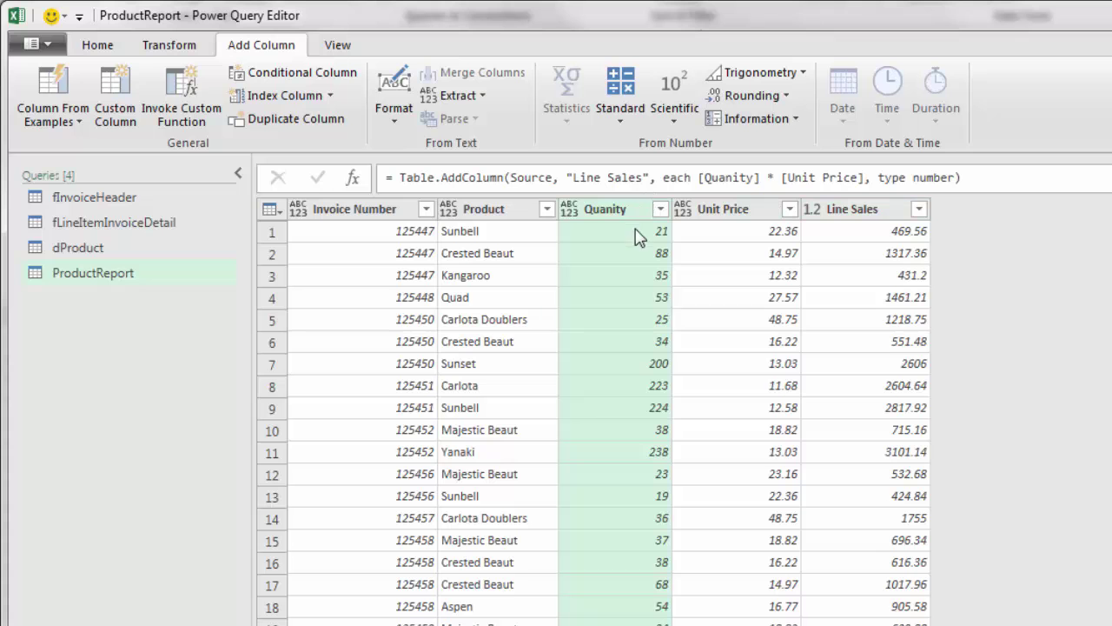
Merge ProductReport with dProduct, matching on the Product column.
{"action": "left_click", "coordinate": [97, 44]}
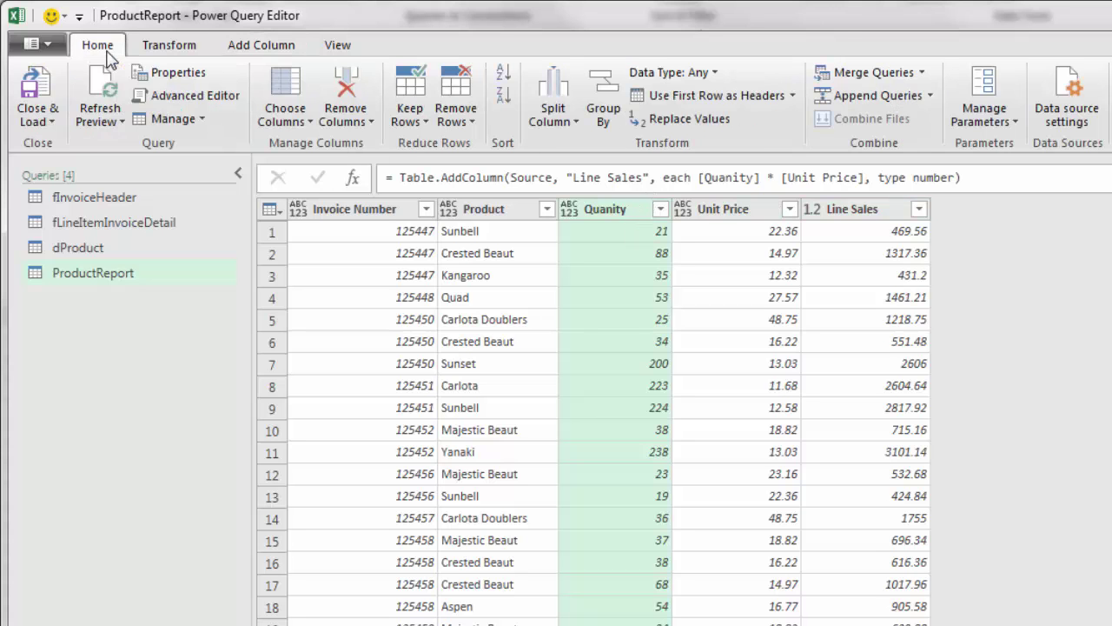
{"action": "left_click", "coordinate": [921, 74]}
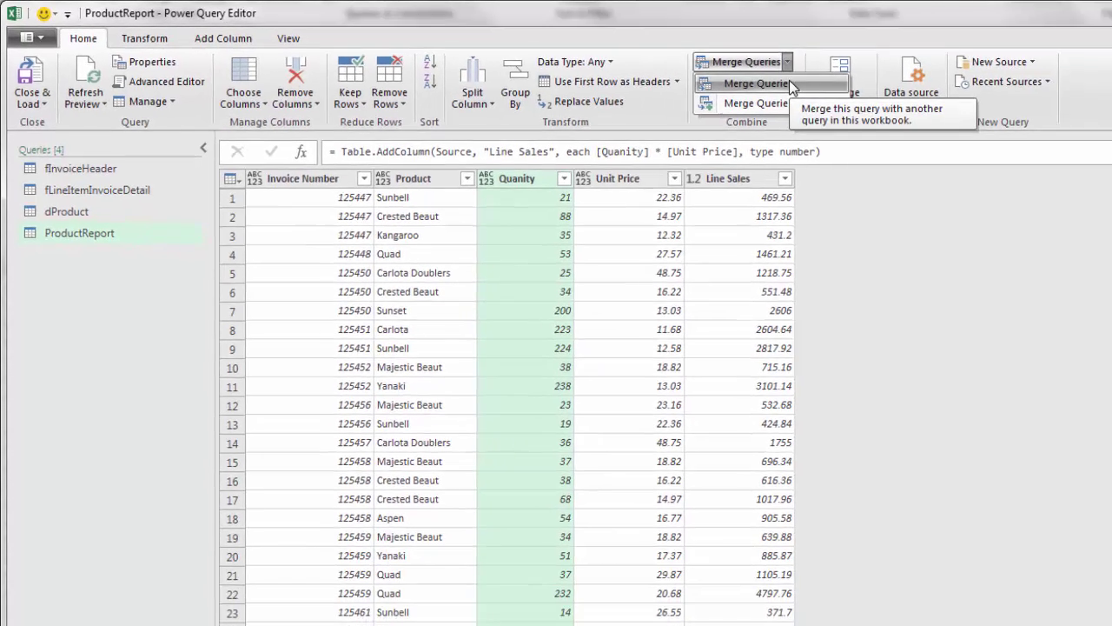
{"action": "left_click", "coordinate": [904, 97]}
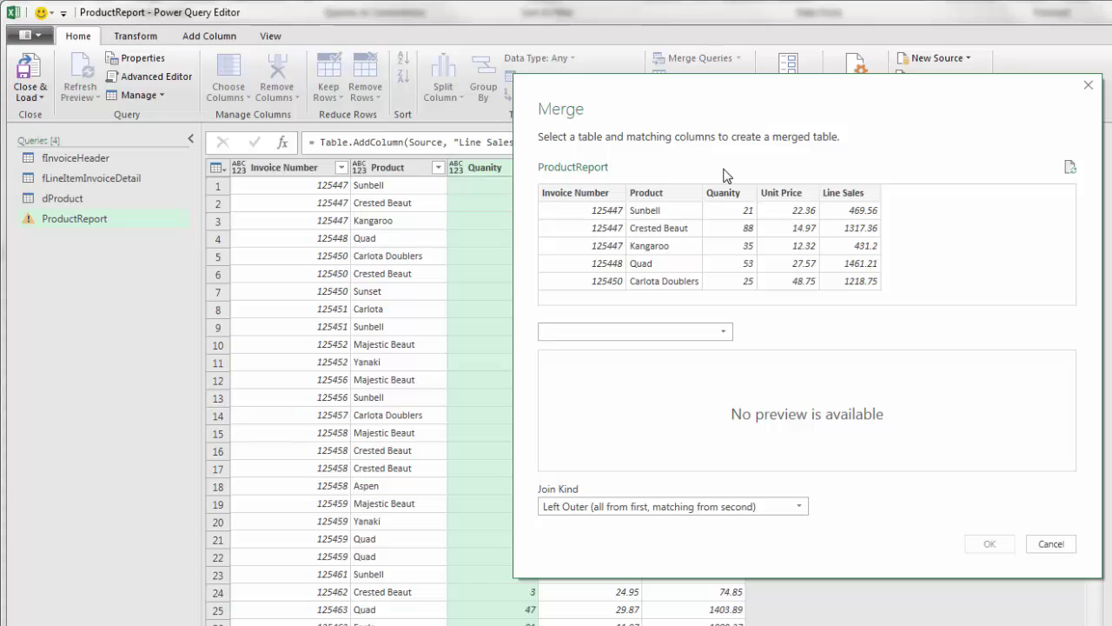
{"action": "left_click", "coordinate": [662, 196]}
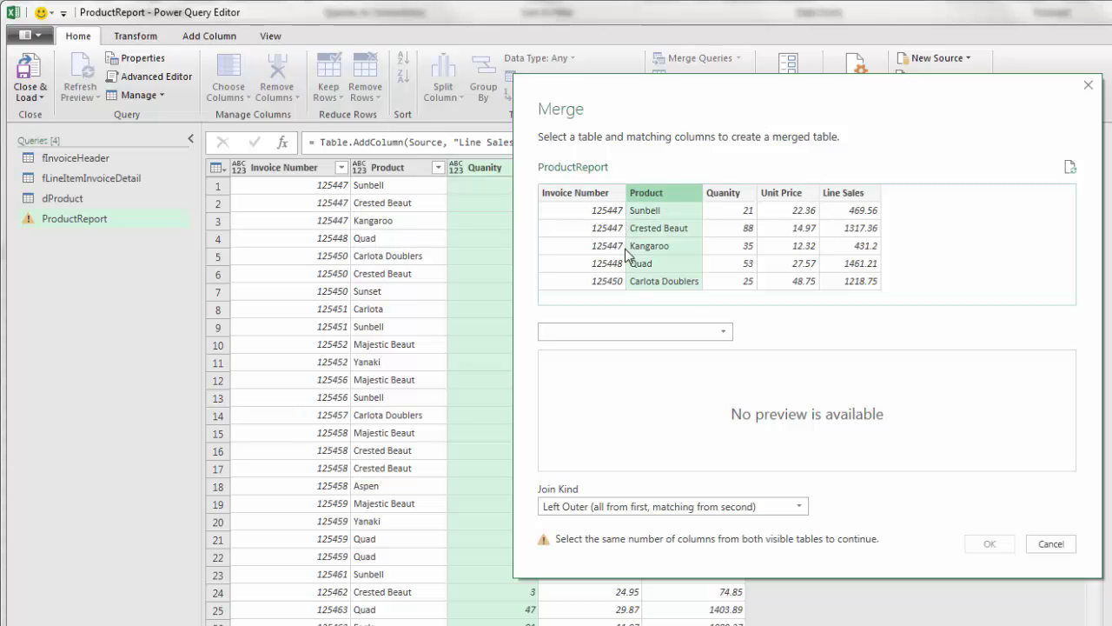
{"action": "left_click", "coordinate": [658, 338]}
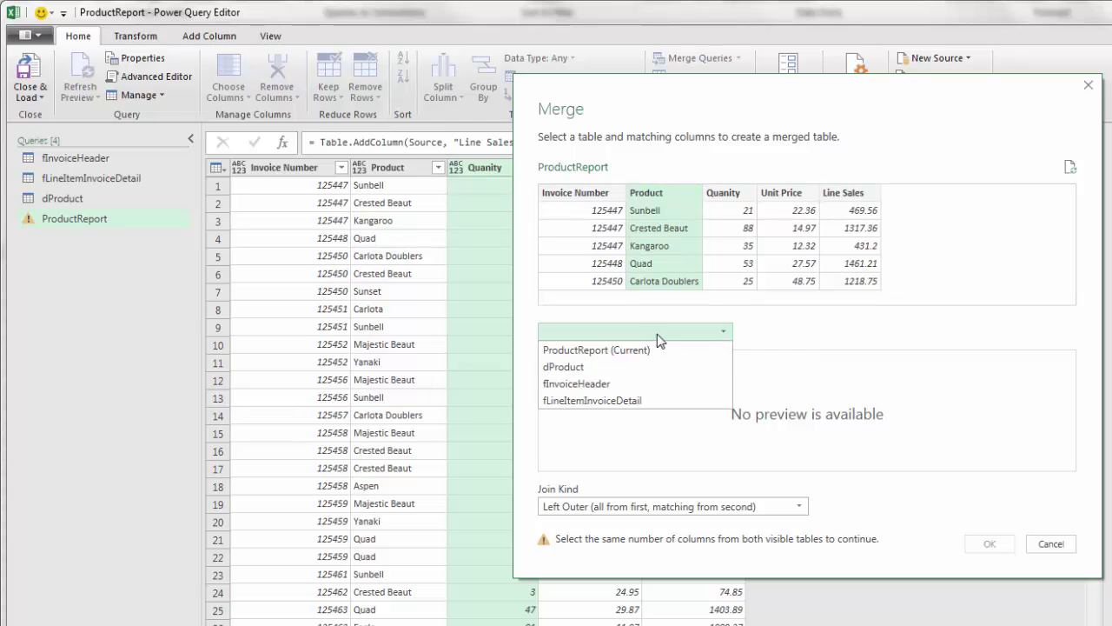
{"action": "left_click", "coordinate": [582, 366]}
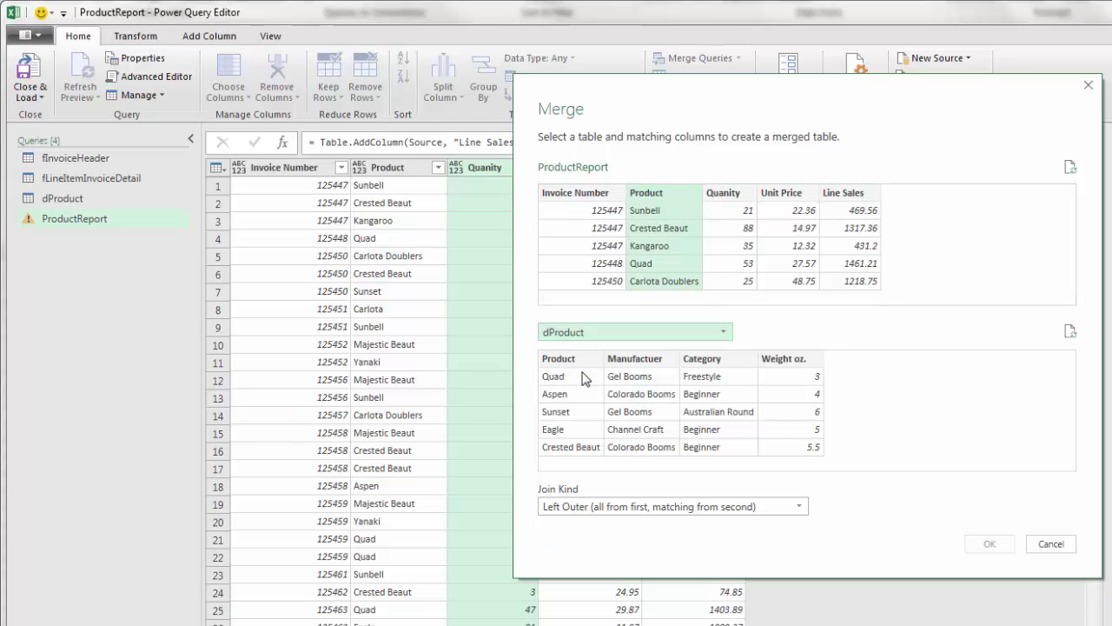
{"action": "left_click", "coordinate": [577, 363]}
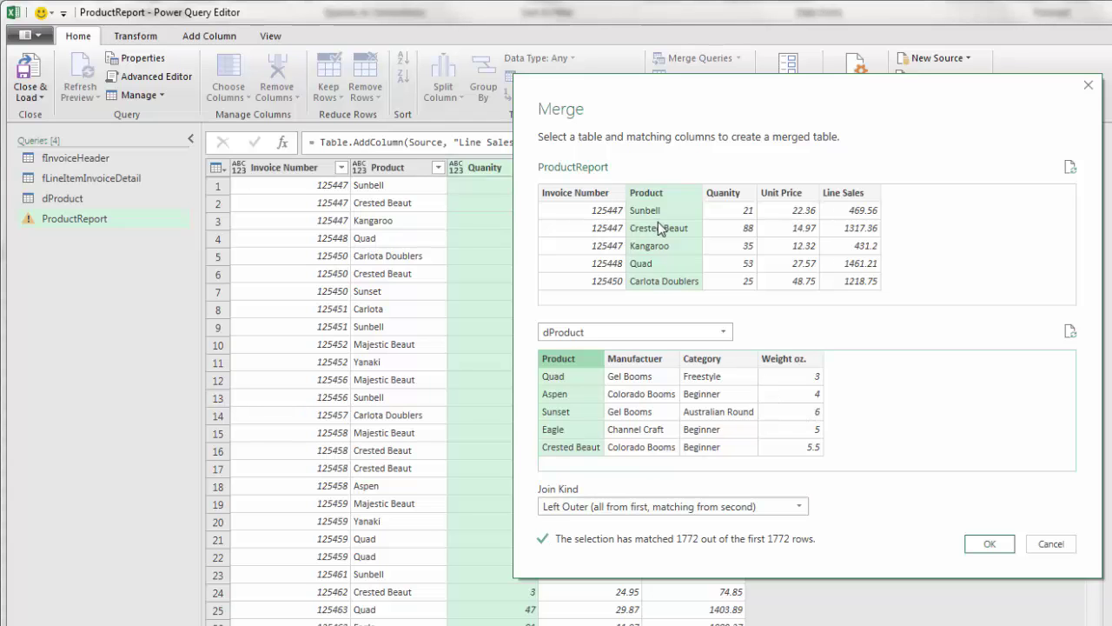
{"action": "left_click", "coordinate": [989, 544]}
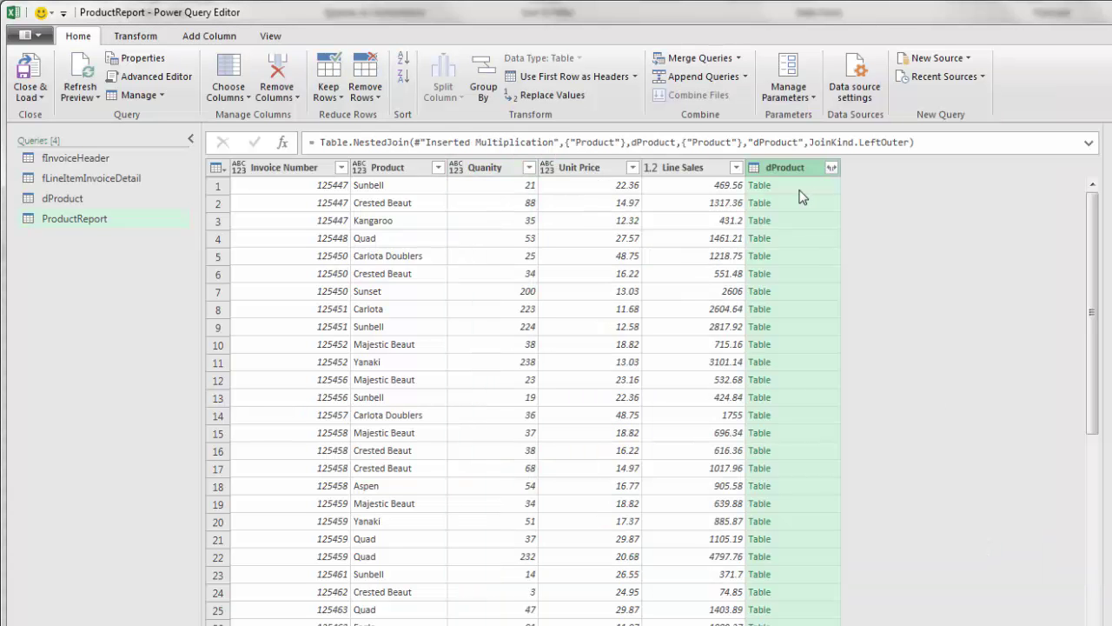
Expand dProduct to only the Weight oz. column, without the prefix.
{"action": "left_click", "coordinate": [800, 190]}
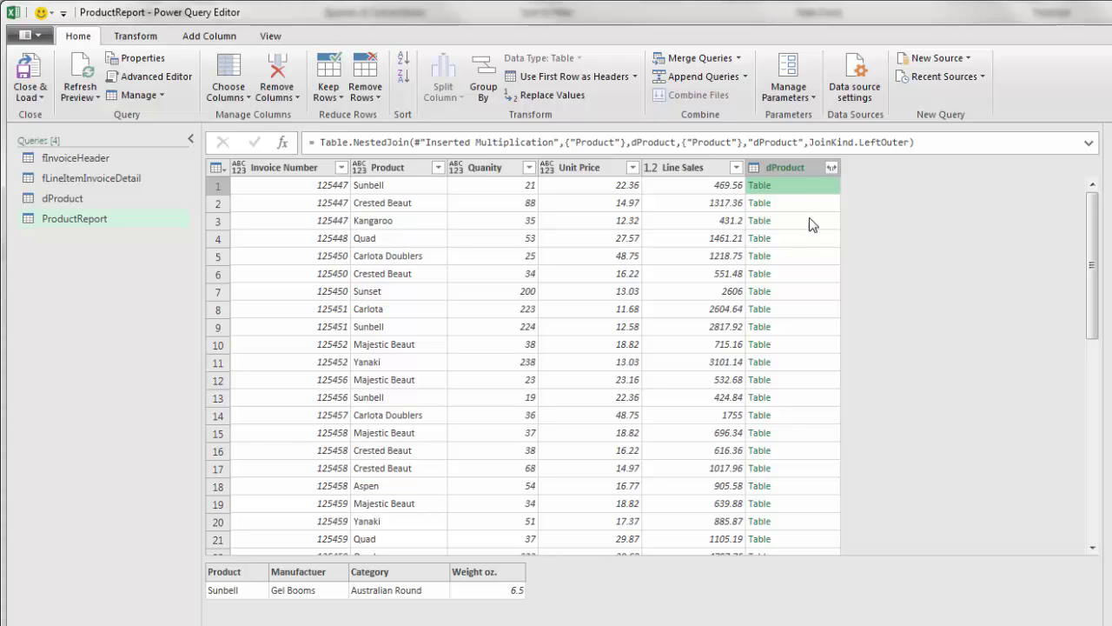
{"action": "left_click", "coordinate": [833, 169]}
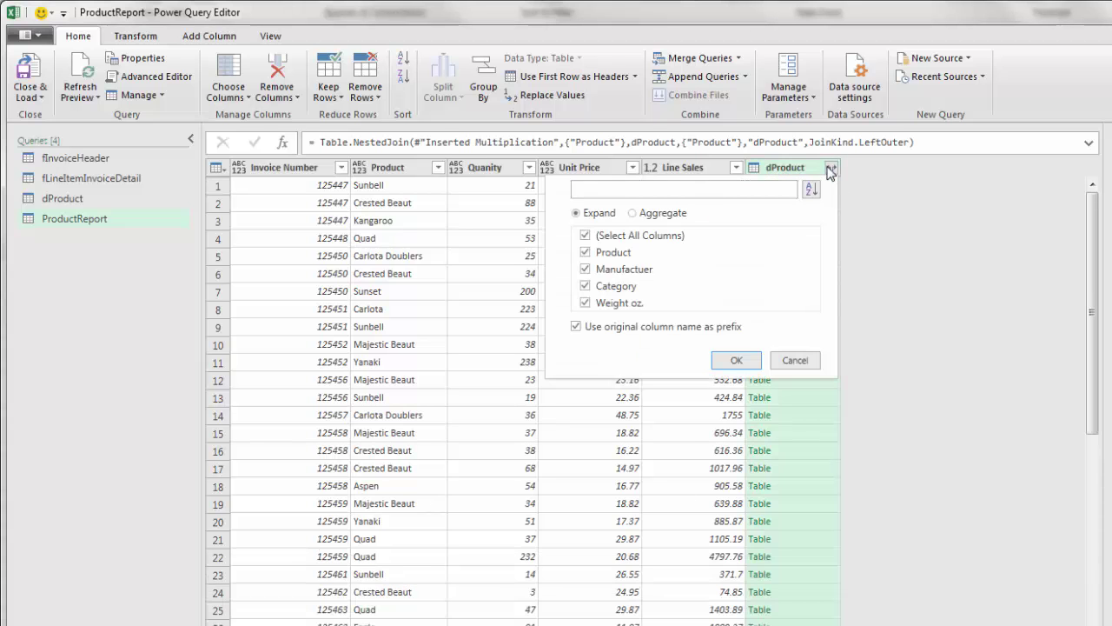
{"action": "left_click", "coordinate": [585, 236]}
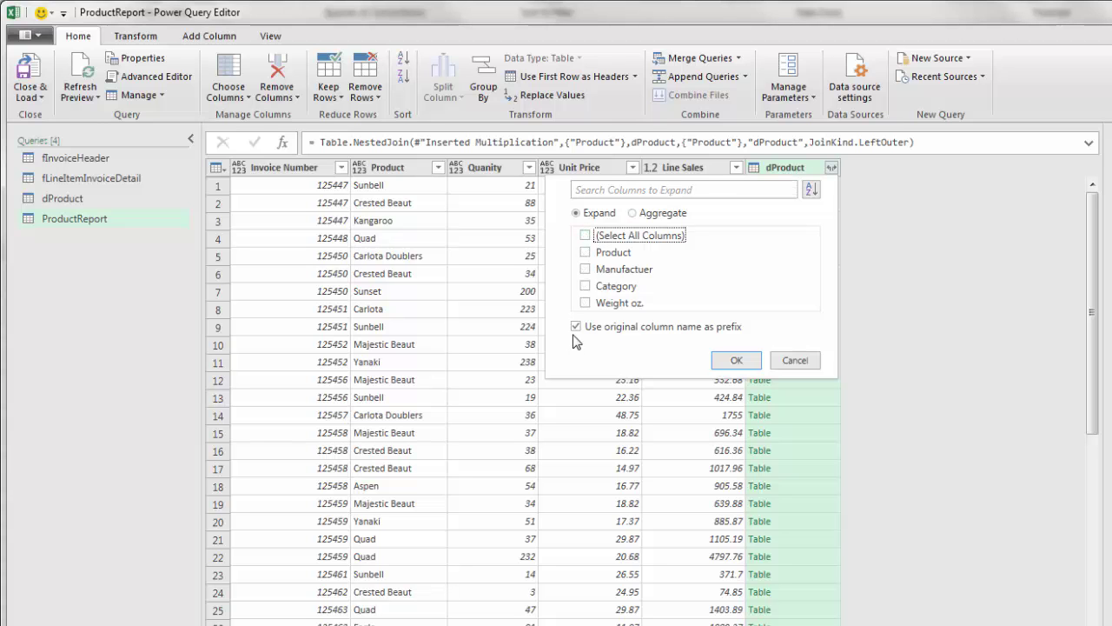
{"action": "left_click", "coordinate": [575, 326]}
{"action": "left_click", "coordinate": [586, 303]}
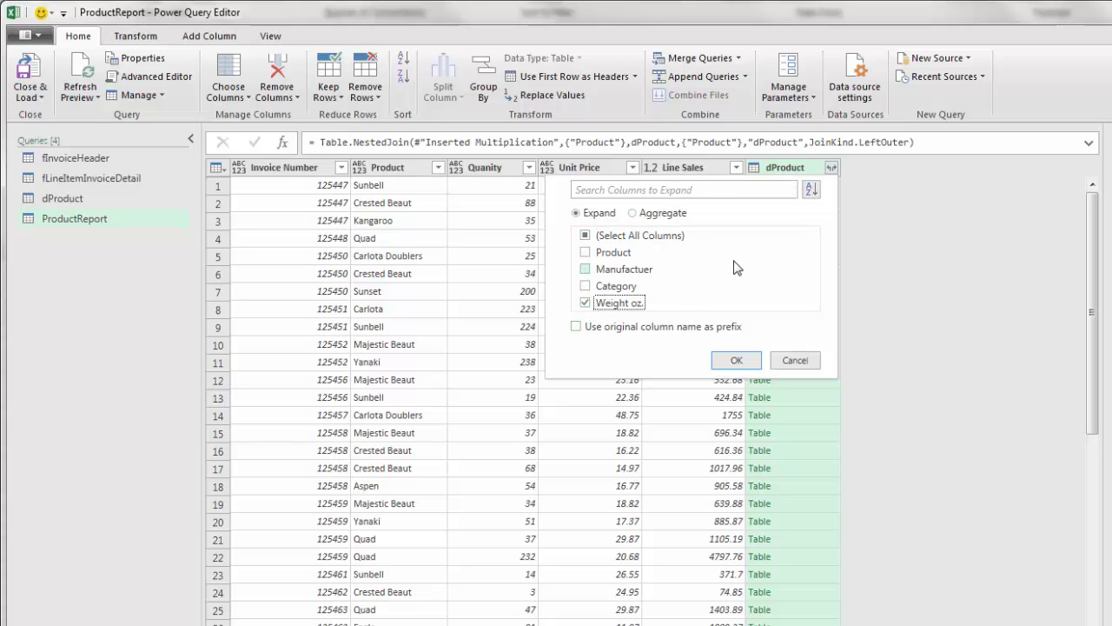
{"action": "left_click", "coordinate": [737, 360]}
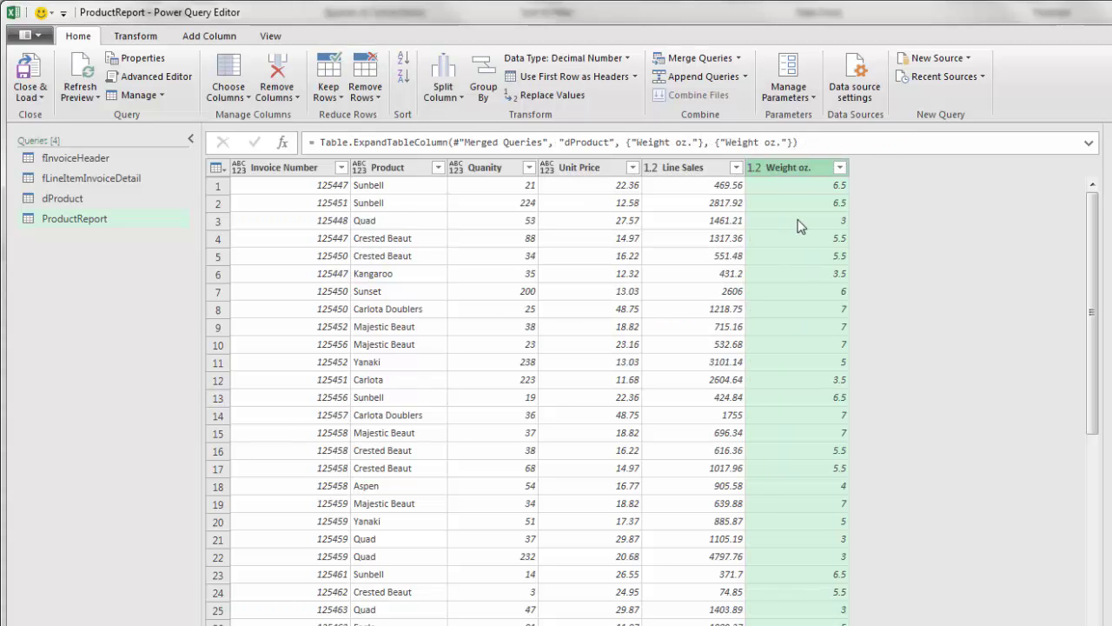
{"action": "key", "text": "ctrl"}
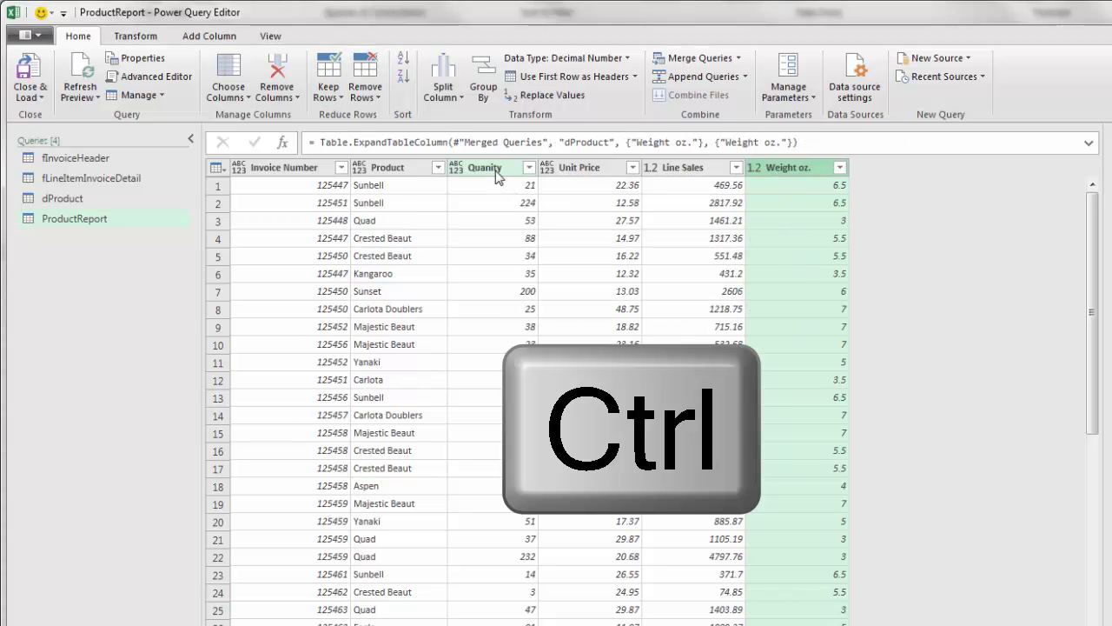
Add a Line Weight column multiplying Weight oz. by Quanity.
{"action": "left_click", "coordinate": [491, 167], "text": "ctrl"}
{"action": "left_click", "coordinate": [209, 35]}
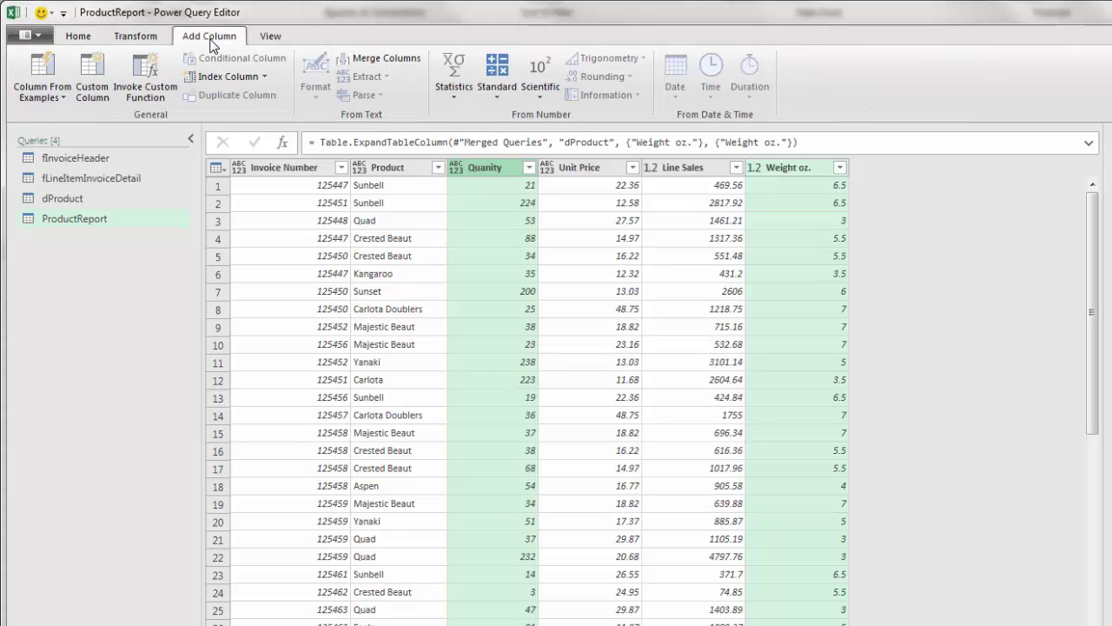
{"action": "left_click", "coordinate": [505, 101]}
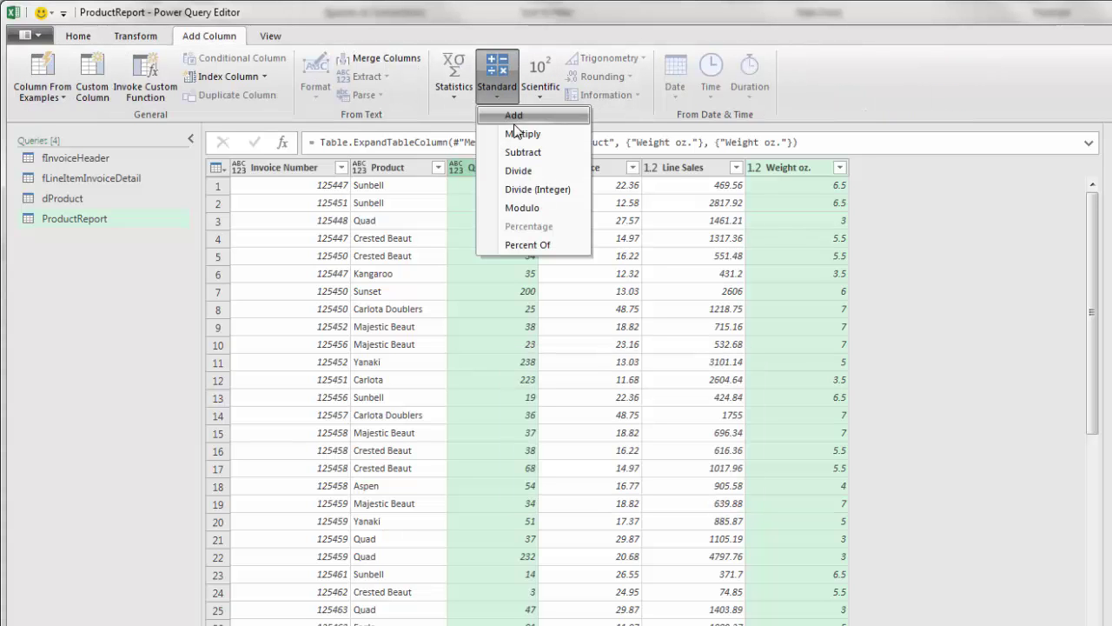
{"action": "left_click", "coordinate": [518, 130]}
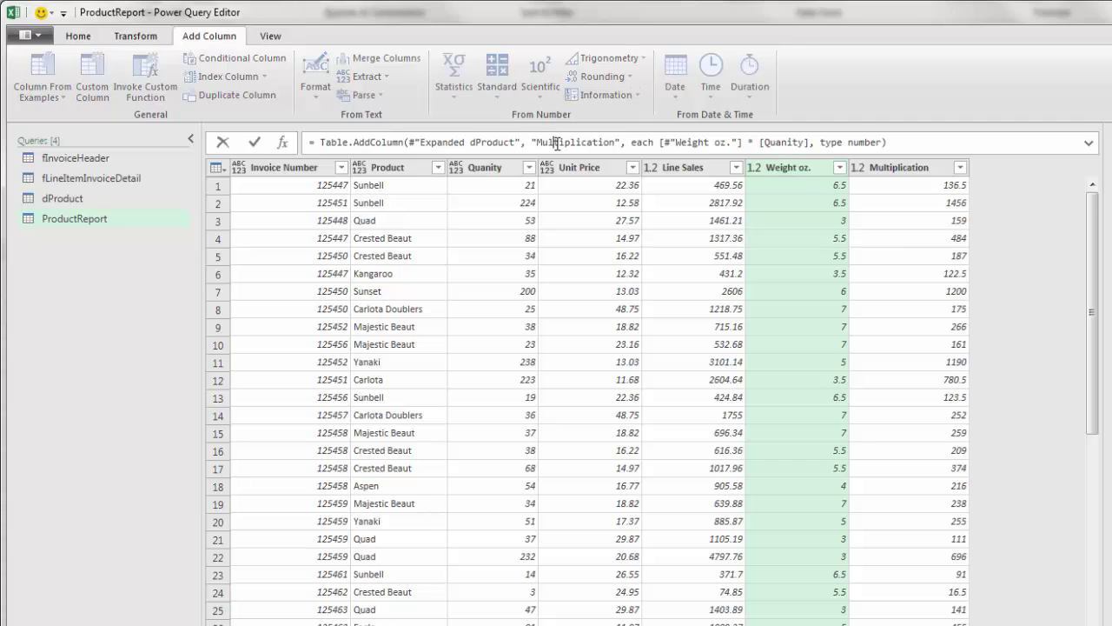
{"action": "double_click", "coordinate": [591, 135]}
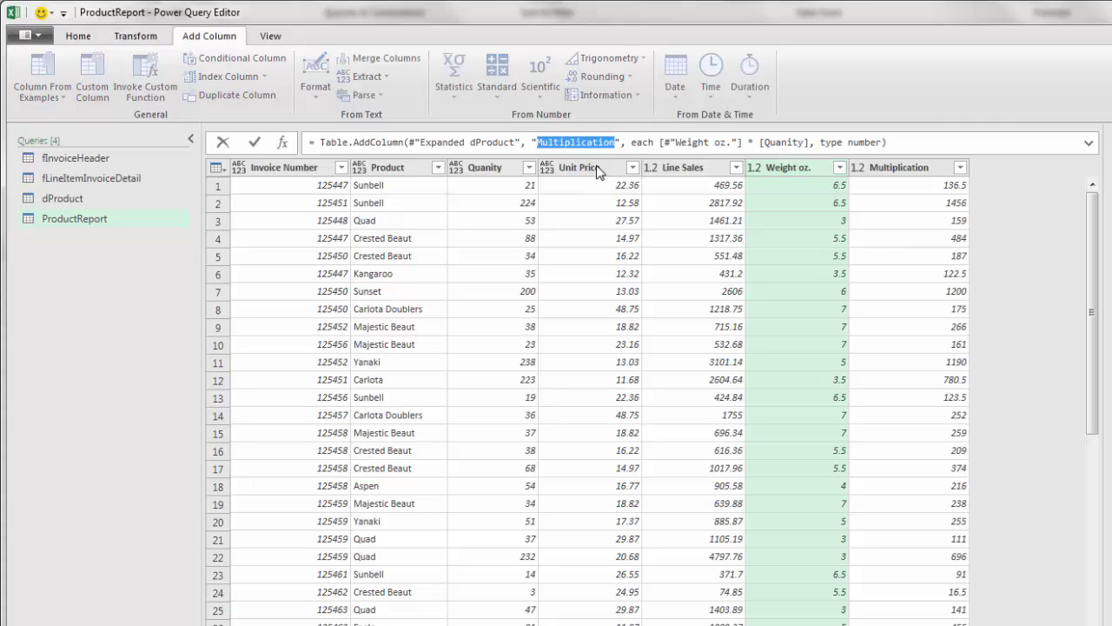
{"action": "type", "text": "Line Weig"}
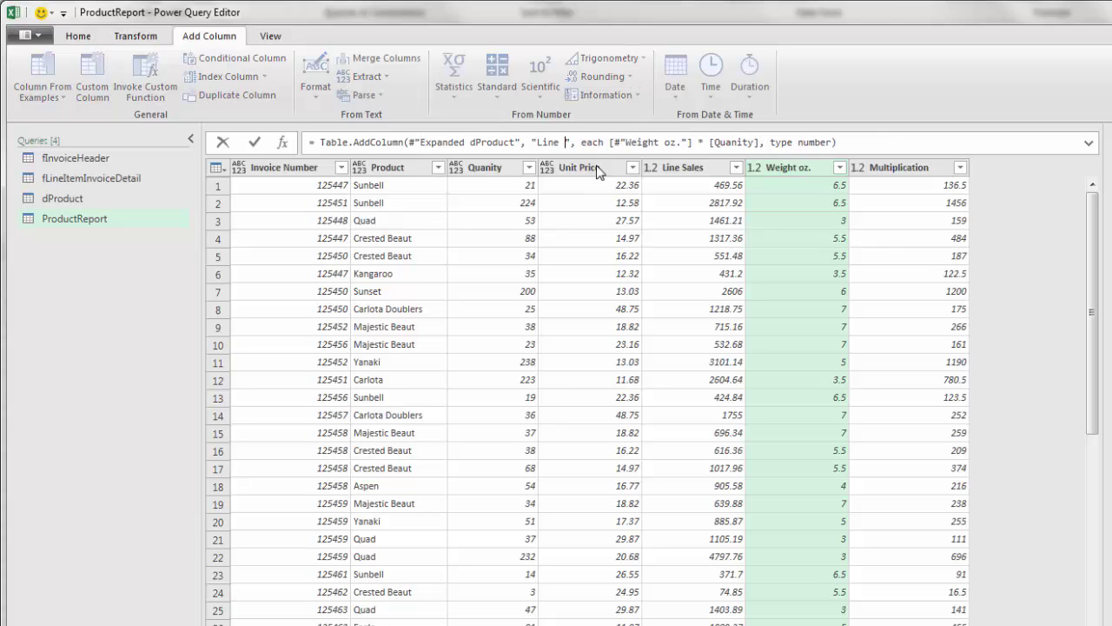
{"action": "type", "text": "ht"}
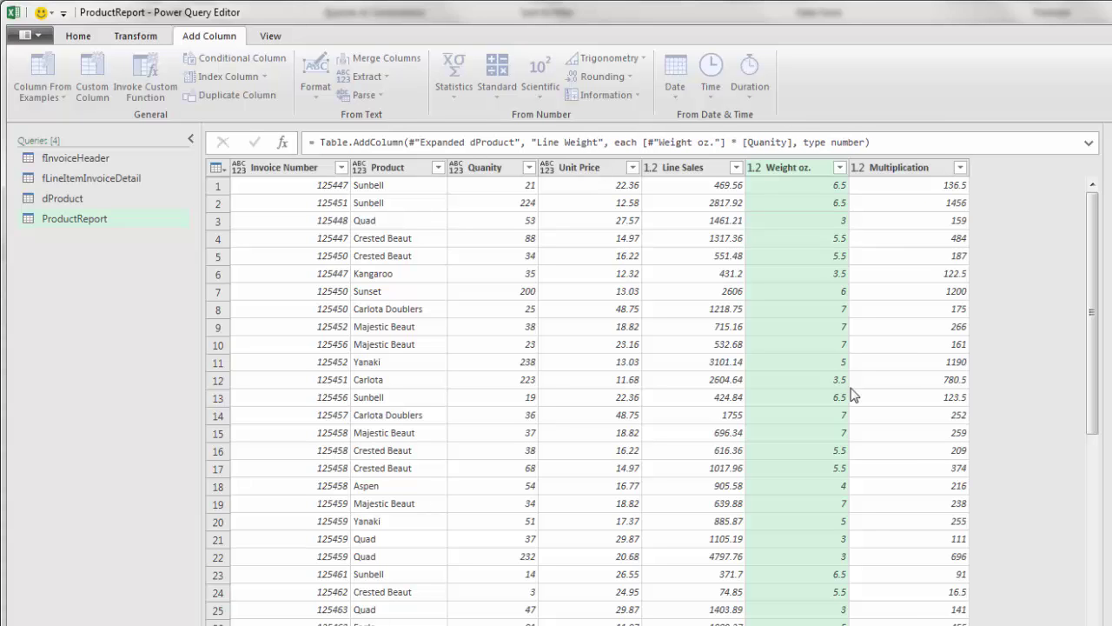
{"action": "key", "text": "Return"}
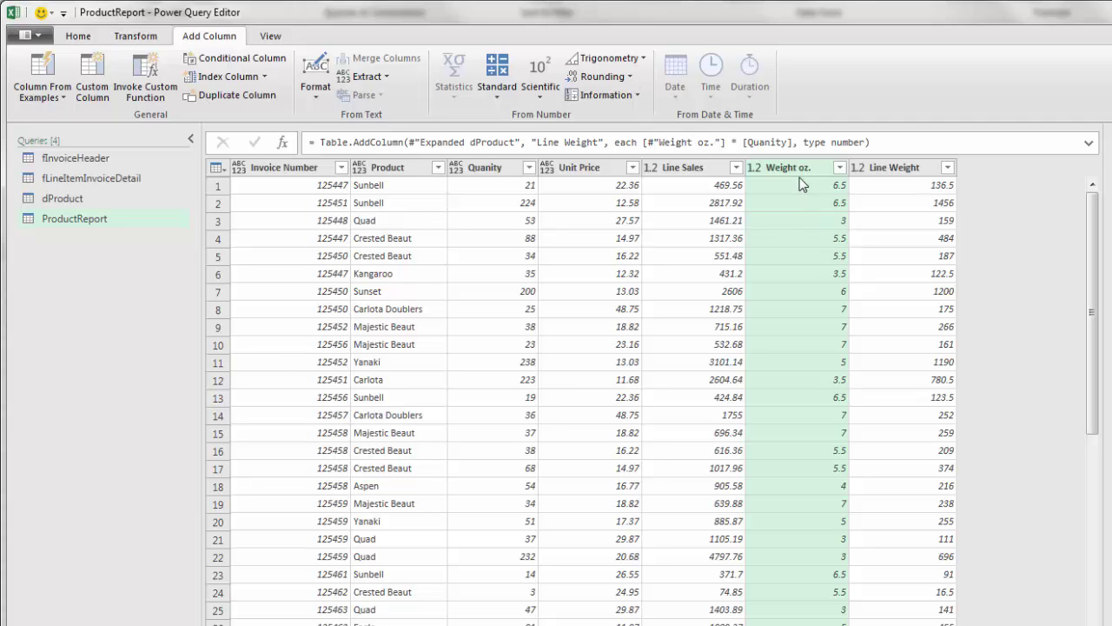
{"action": "left_click", "coordinate": [299, 174]}
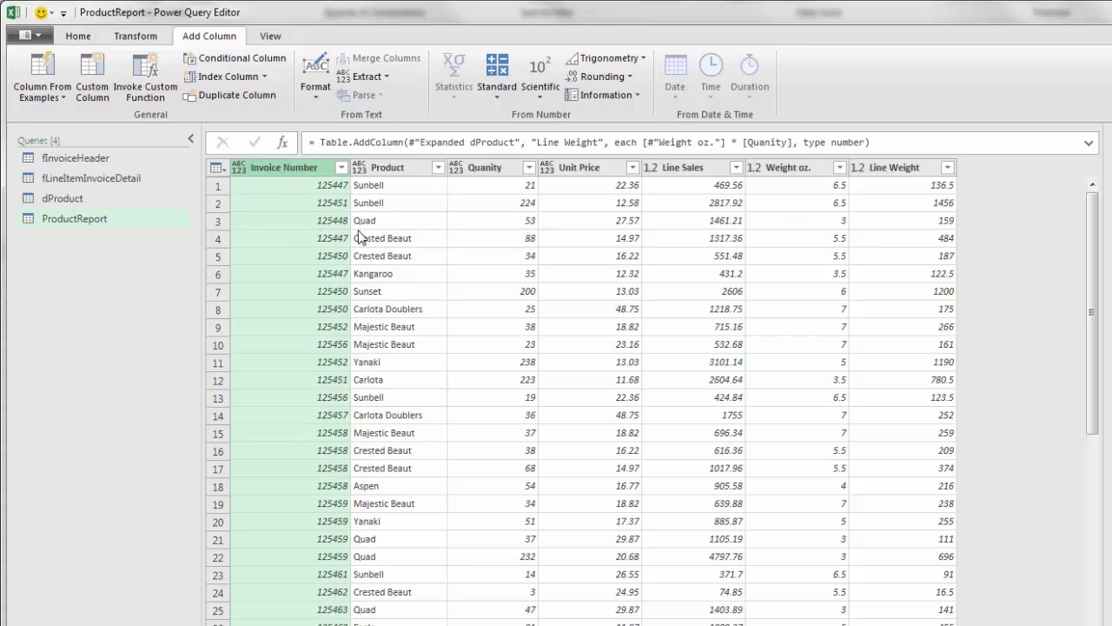
Start an advanced Group By on Invoice Number with Invoice Sales summing Line Sales.
{"action": "right_click", "coordinate": [281, 171]}
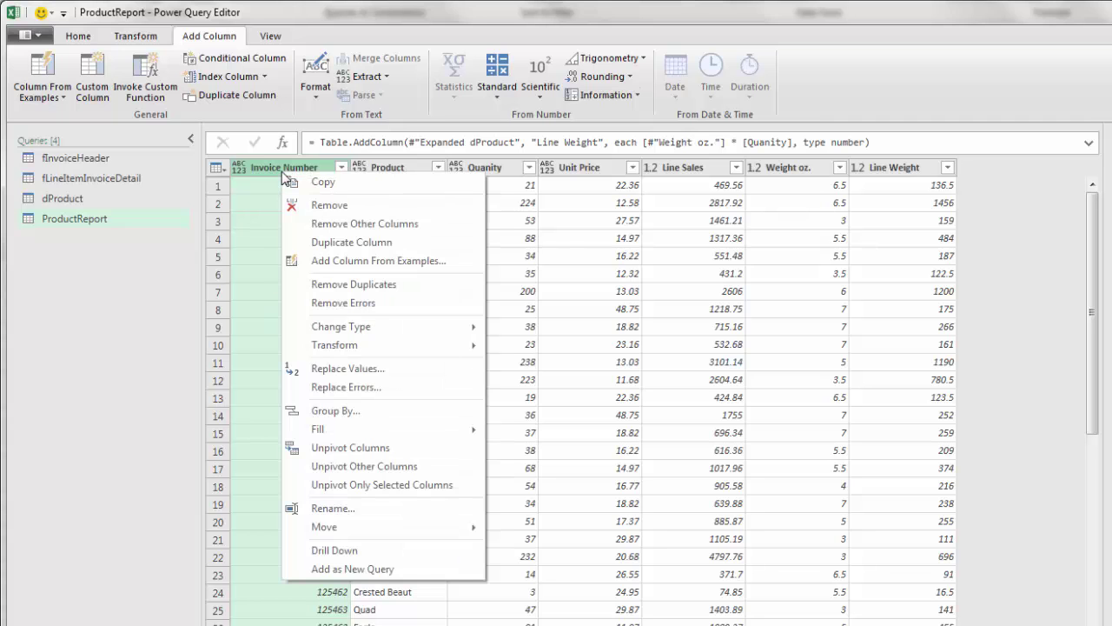
{"action": "left_click", "coordinate": [339, 411]}
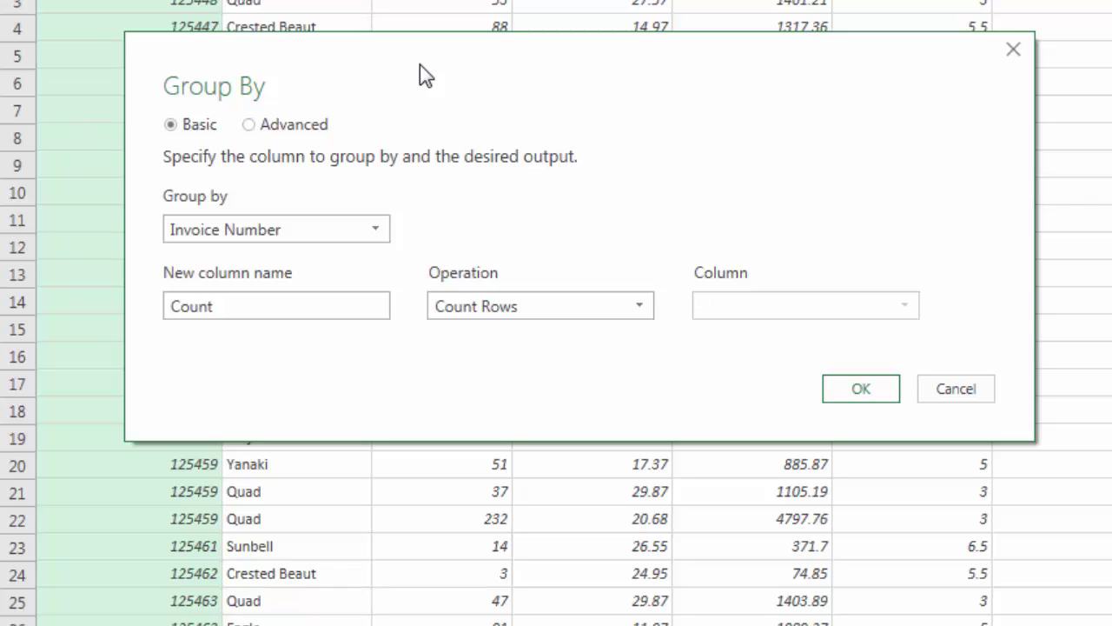
{"action": "left_click", "coordinate": [249, 126]}
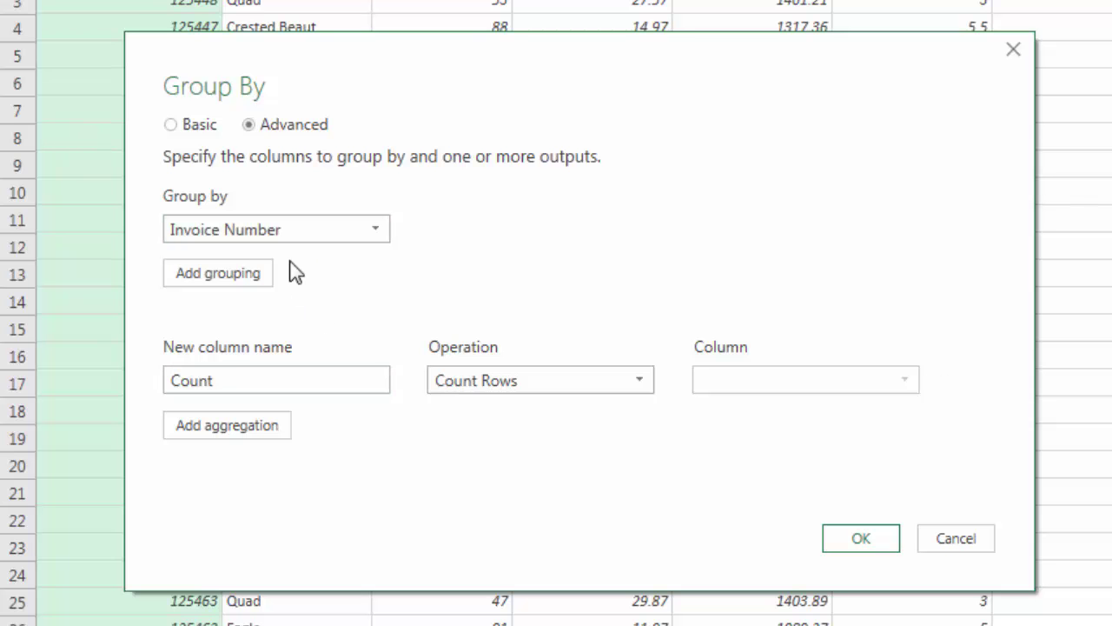
{"action": "left_click_drag", "start_coordinate": [295, 379], "coordinate": [102, 385]}
{"action": "type", "text": "Invoice Sales"}
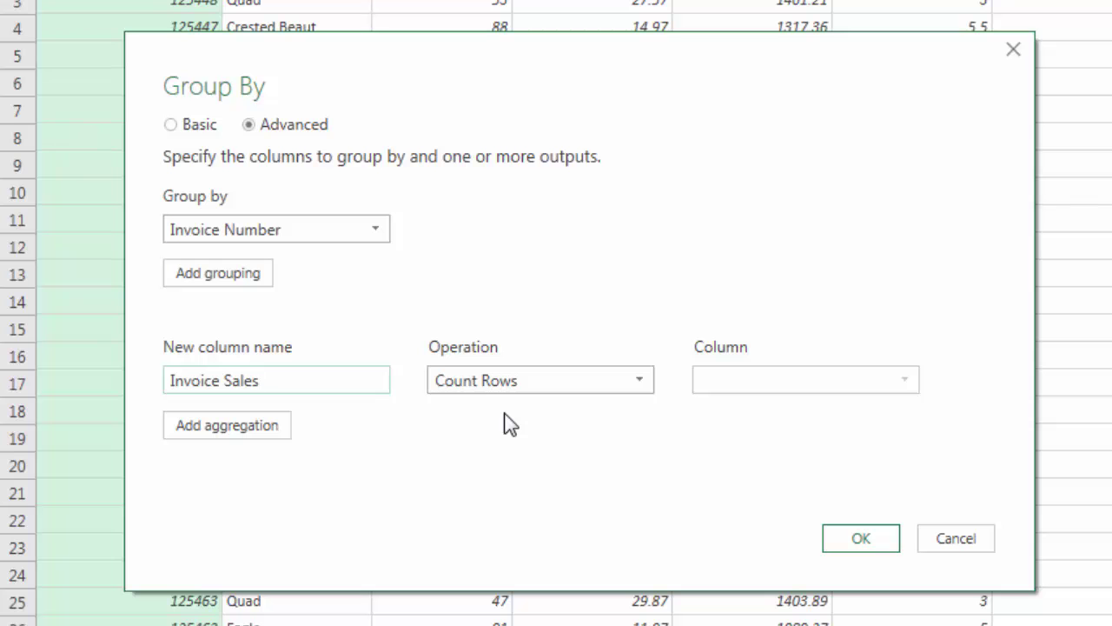
{"action": "left_click", "coordinate": [528, 388]}
{"action": "left_click", "coordinate": [491, 408]}
{"action": "left_click", "coordinate": [749, 380]}
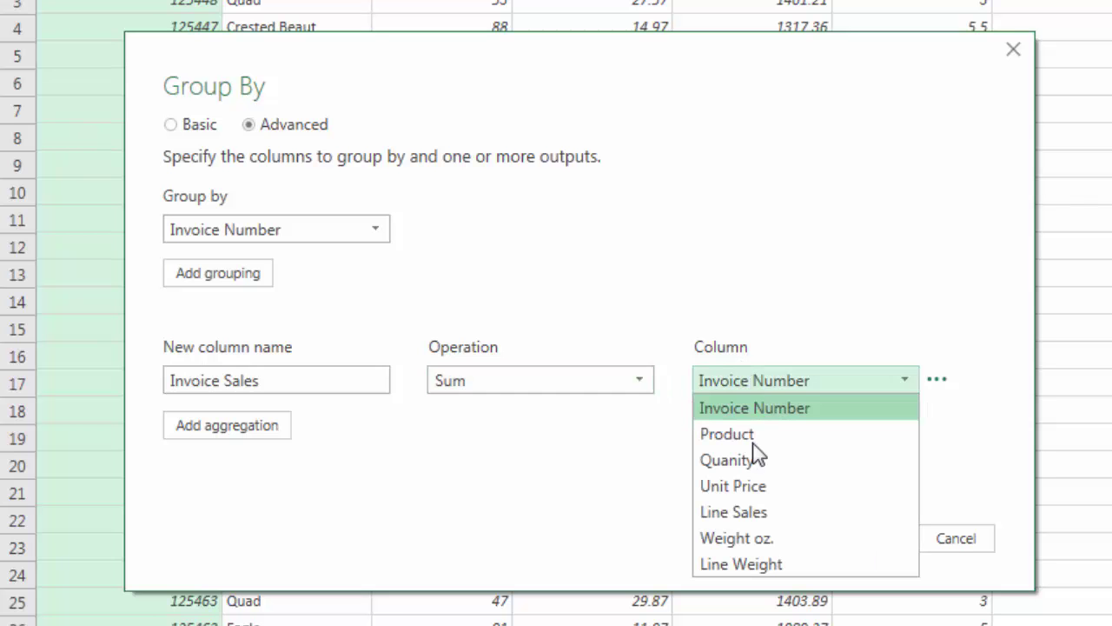
{"action": "left_click", "coordinate": [768, 515]}
Add an Invoice Weight aggregation summing Line Weight.
{"action": "left_click", "coordinate": [240, 427]}
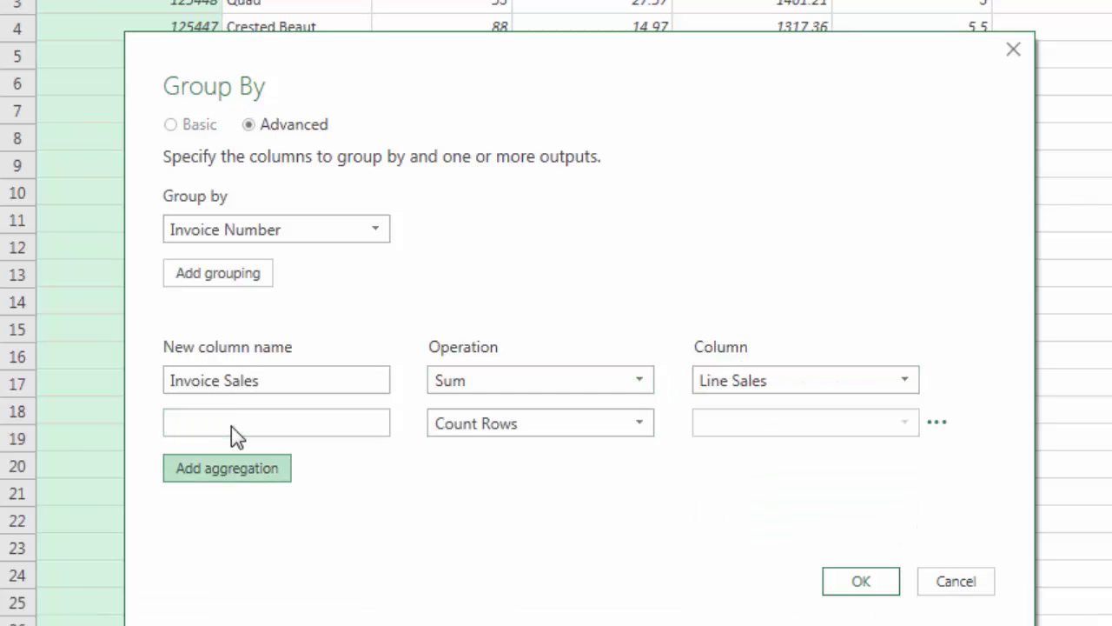
{"action": "type", "text": "Invoice Weight"}
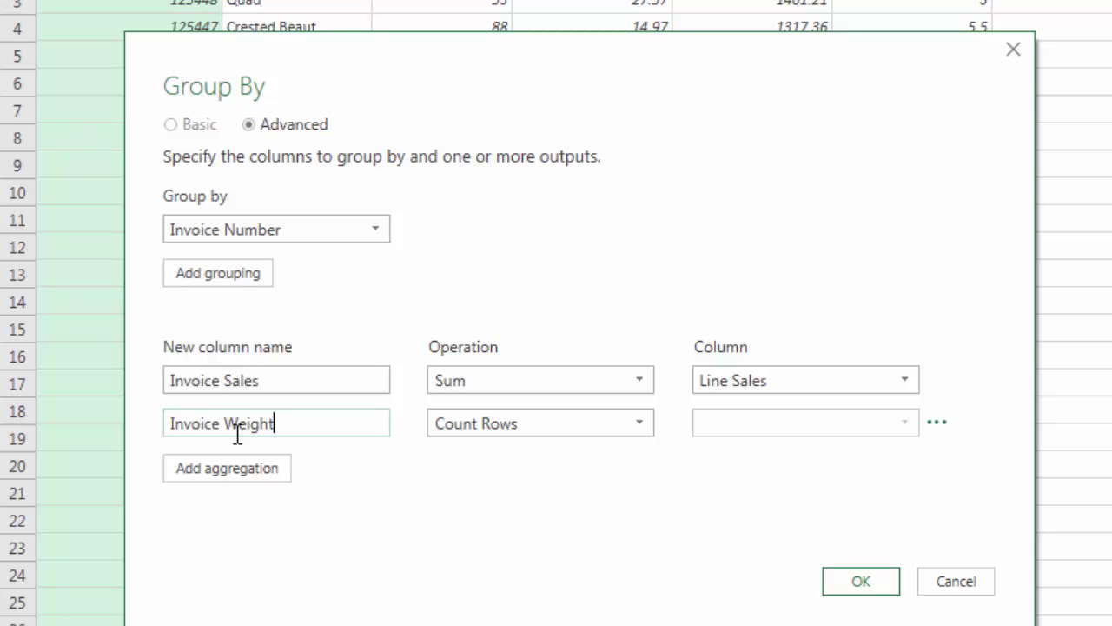
{"action": "left_click", "coordinate": [631, 426]}
{"action": "left_click", "coordinate": [529, 450]}
{"action": "left_click", "coordinate": [757, 423]}
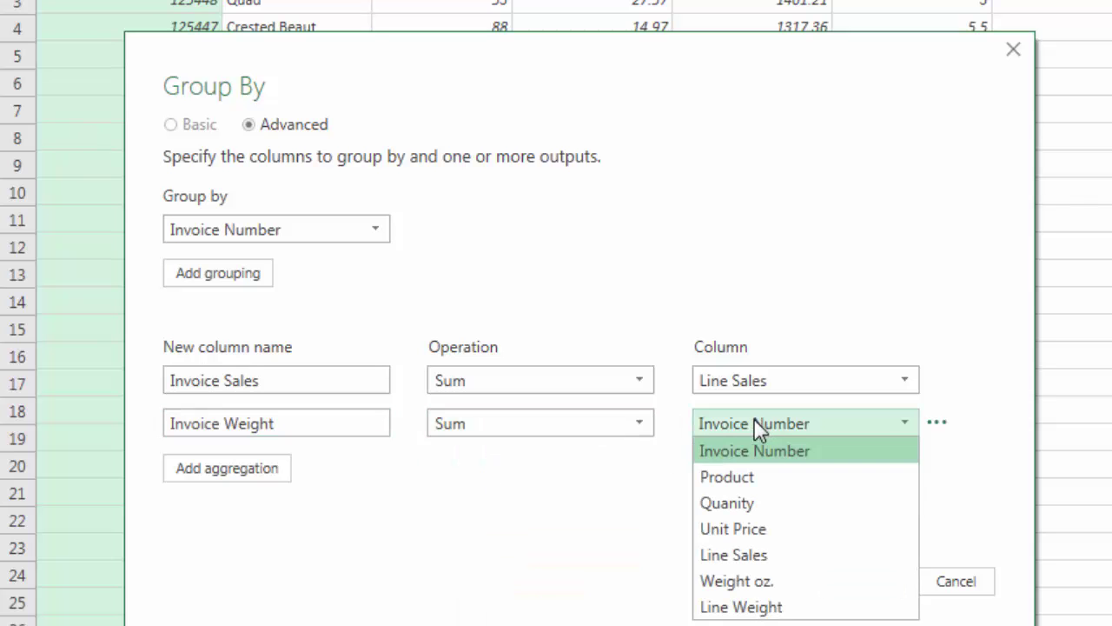
{"action": "left_click", "coordinate": [751, 612]}
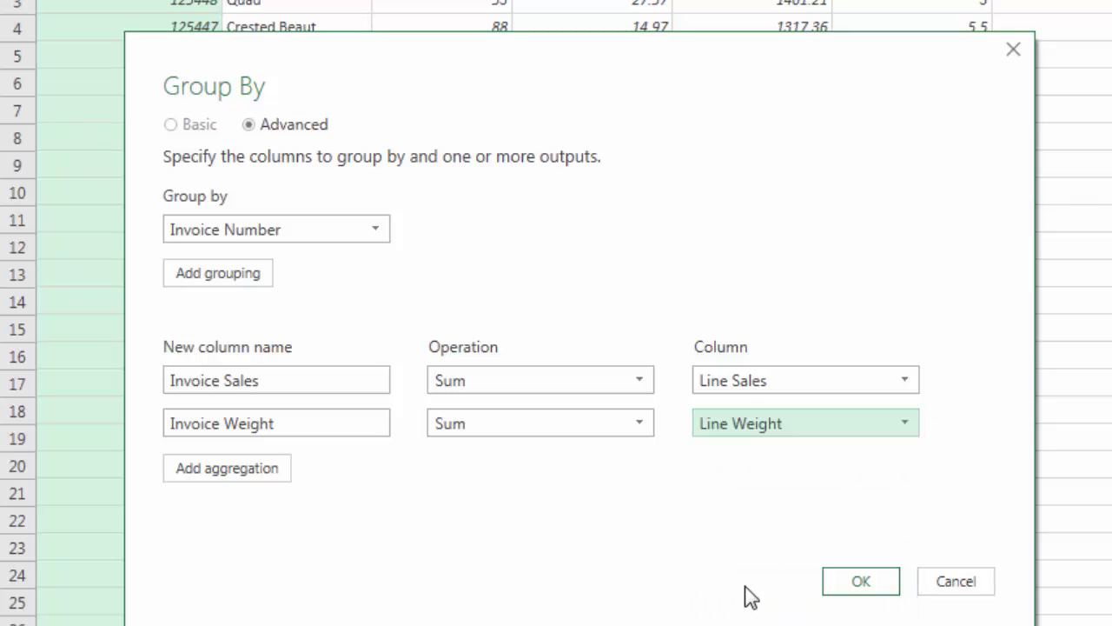
Add a third aggregation named Records for Invoice using the All Rows operation.
{"action": "left_click", "coordinate": [269, 474]}
{"action": "left_click", "coordinate": [269, 467]}
{"action": "type", "text": "Records for Invoice"}
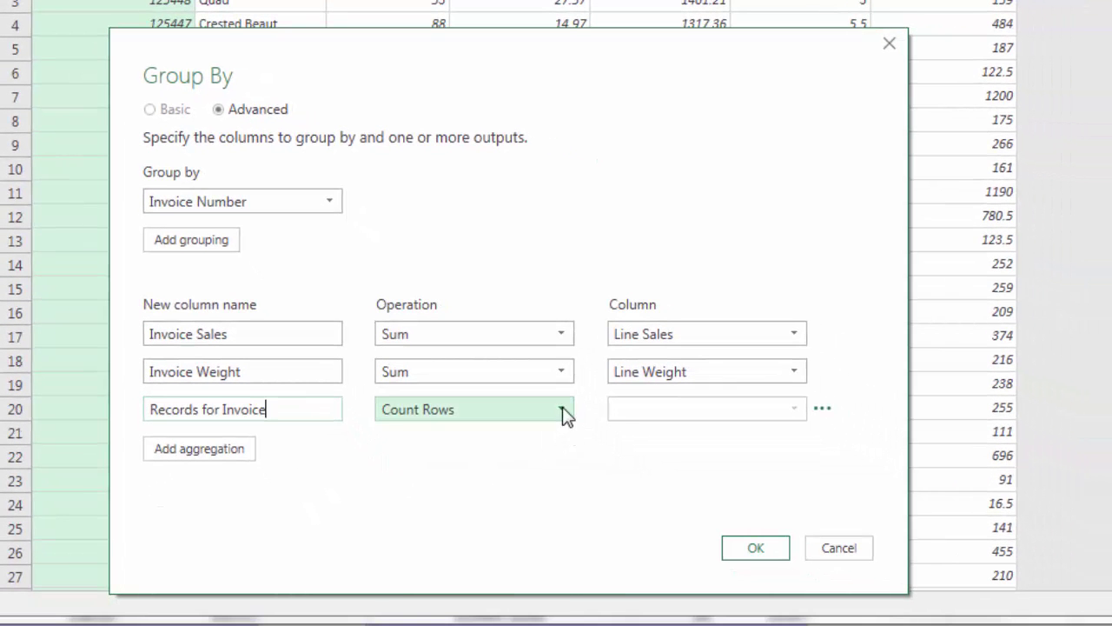
{"action": "left_click", "coordinate": [563, 407]}
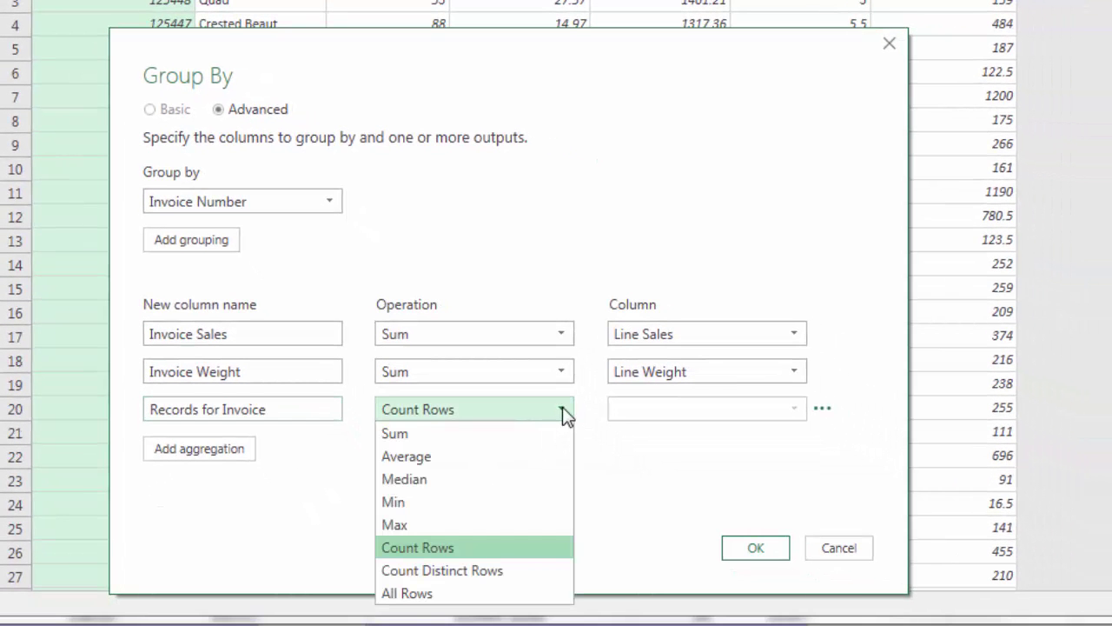
{"action": "left_click", "coordinate": [468, 594]}
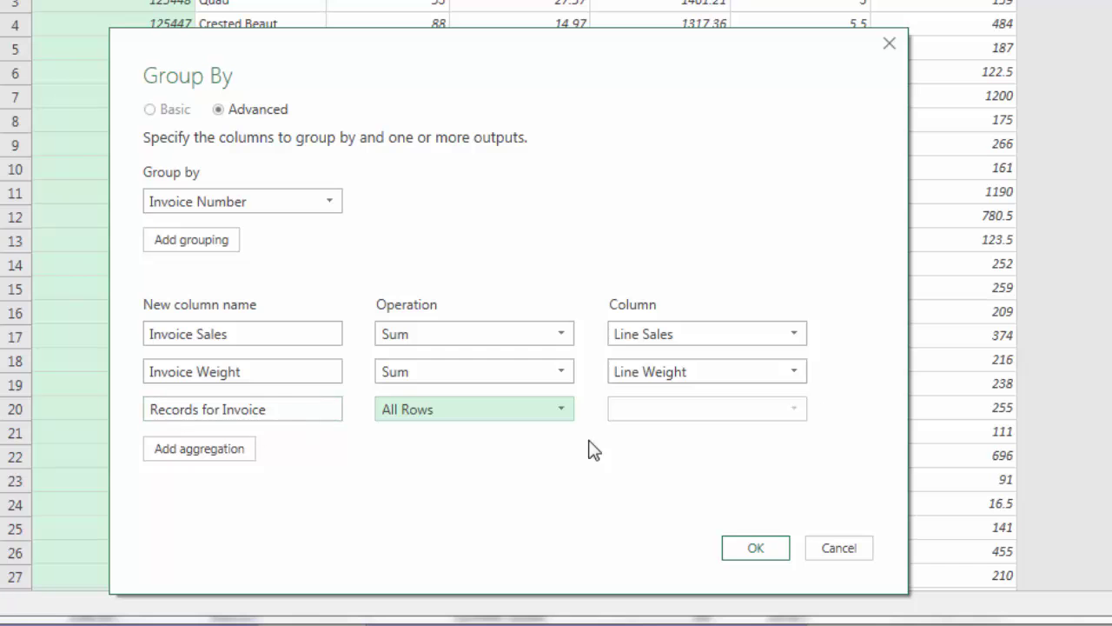
{"action": "mouse_move", "coordinate": [678, 428]}
Apply the grouping and preview invoice 125447's three nested line items.
{"action": "left_click", "coordinate": [743, 550]}
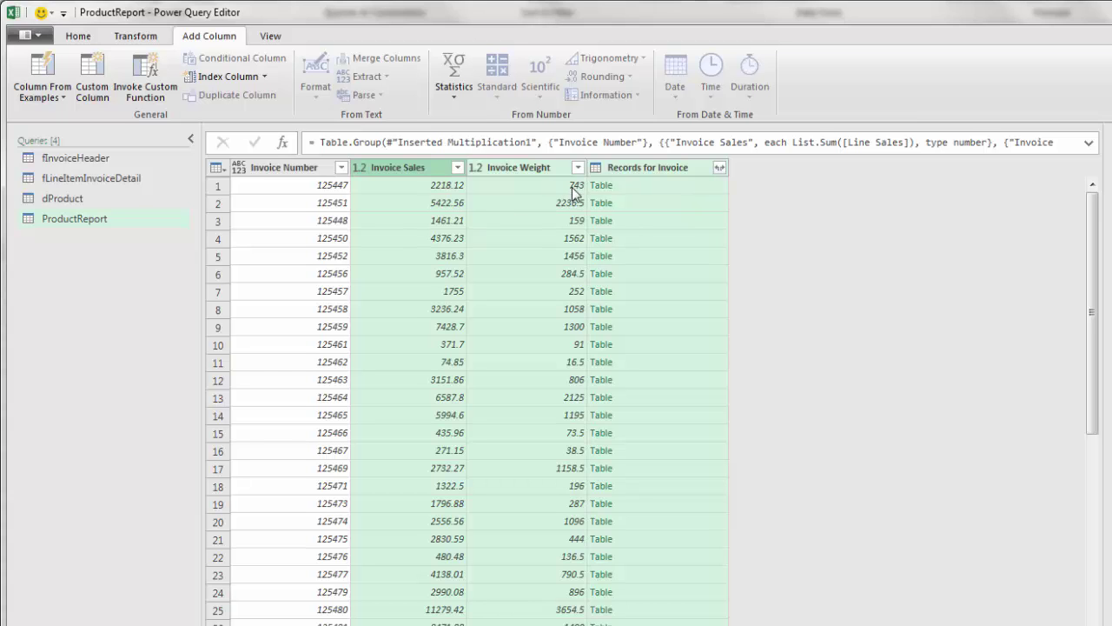
{"action": "left_click", "coordinate": [695, 191]}
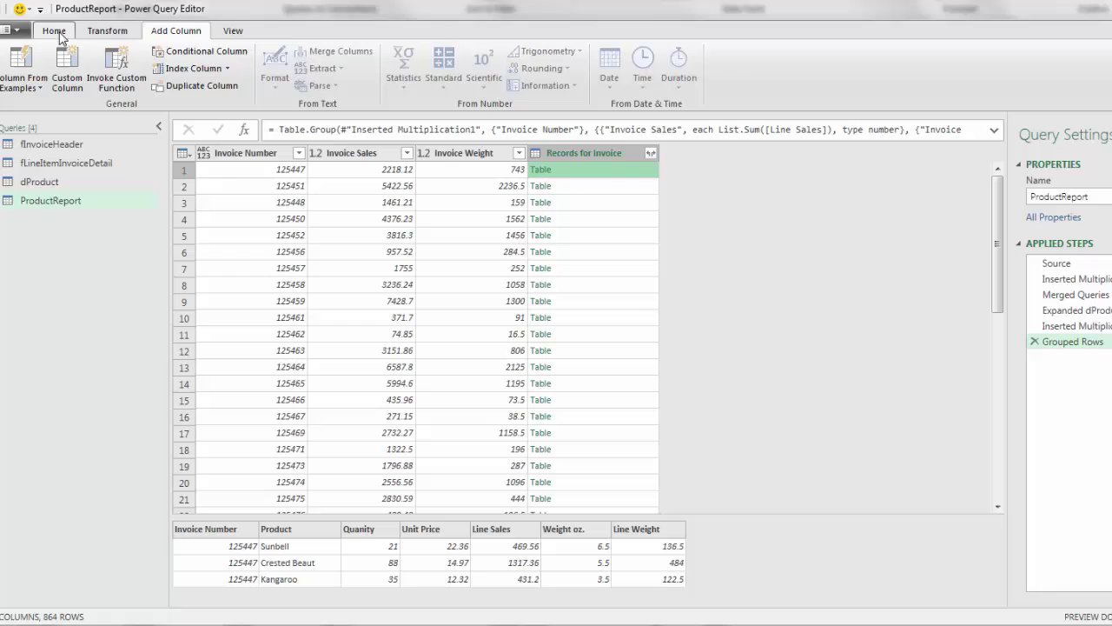
Merge fInvoiceHeader into ProductReport, matching on Invoice Number.
{"action": "left_click", "coordinate": [54, 30]}
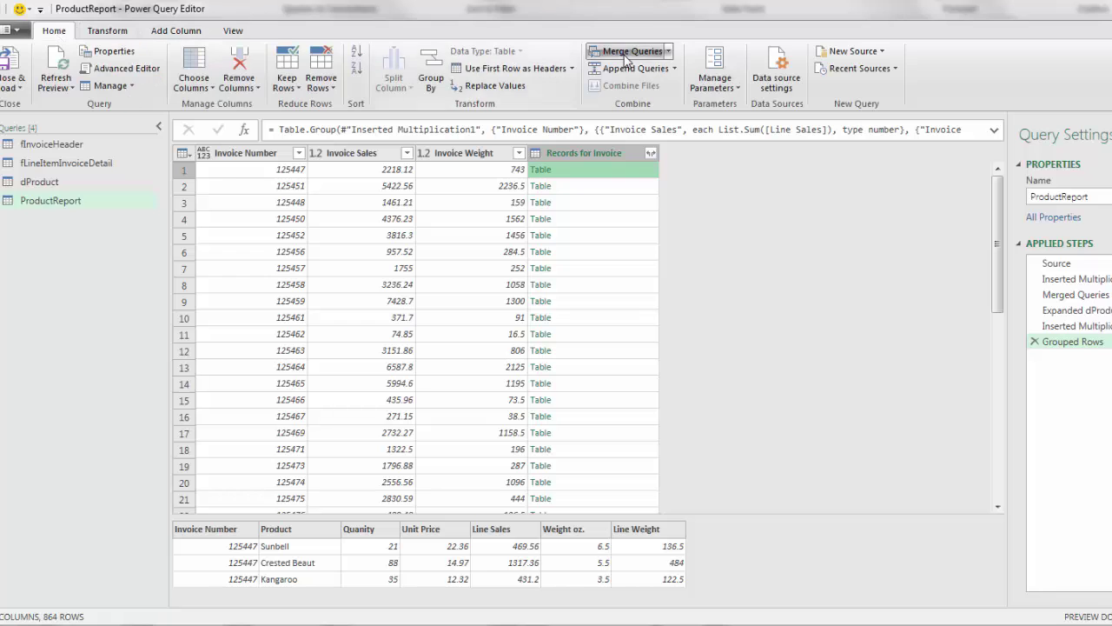
{"action": "left_click", "coordinate": [668, 51]}
{"action": "left_click", "coordinate": [639, 70]}
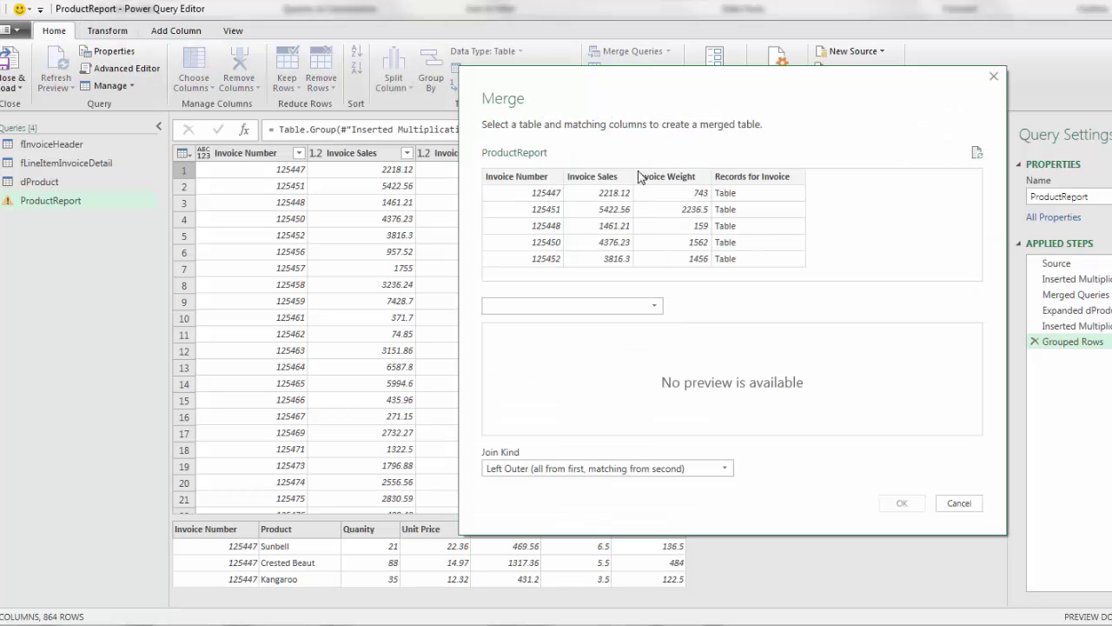
{"action": "left_click", "coordinate": [566, 306]}
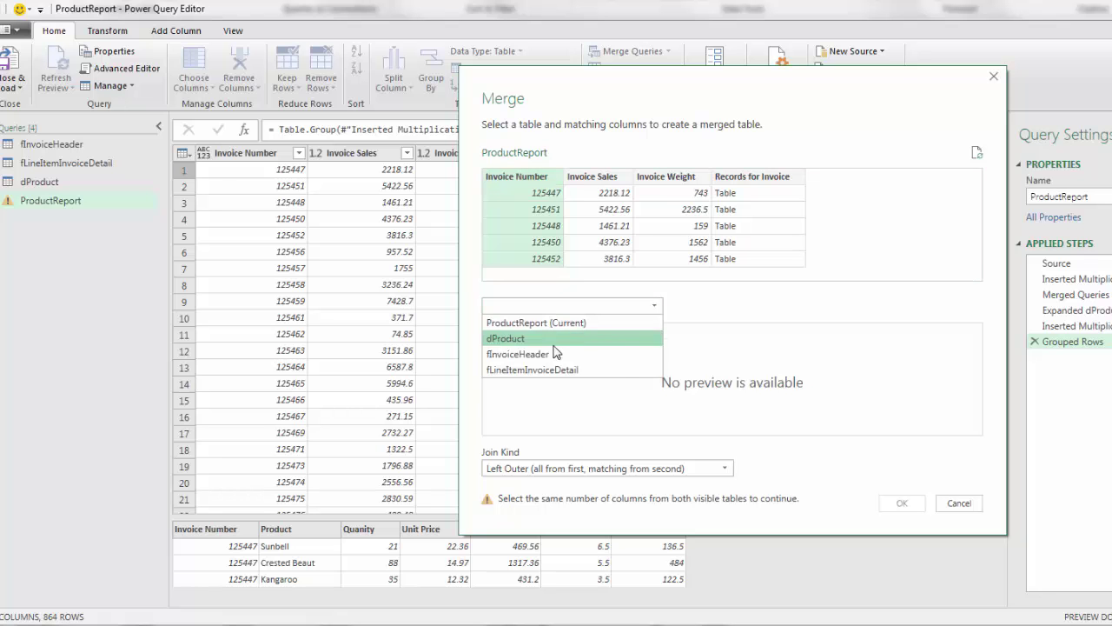
{"action": "left_click", "coordinate": [548, 354]}
{"action": "left_click", "coordinate": [587, 331]}
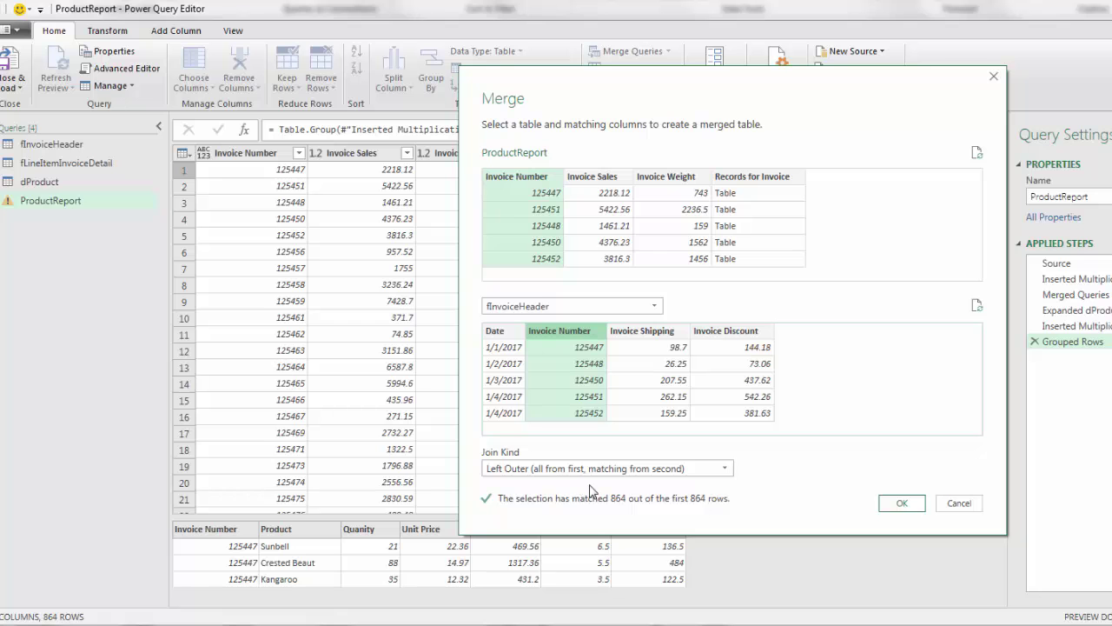
{"action": "left_click", "coordinate": [901, 508]}
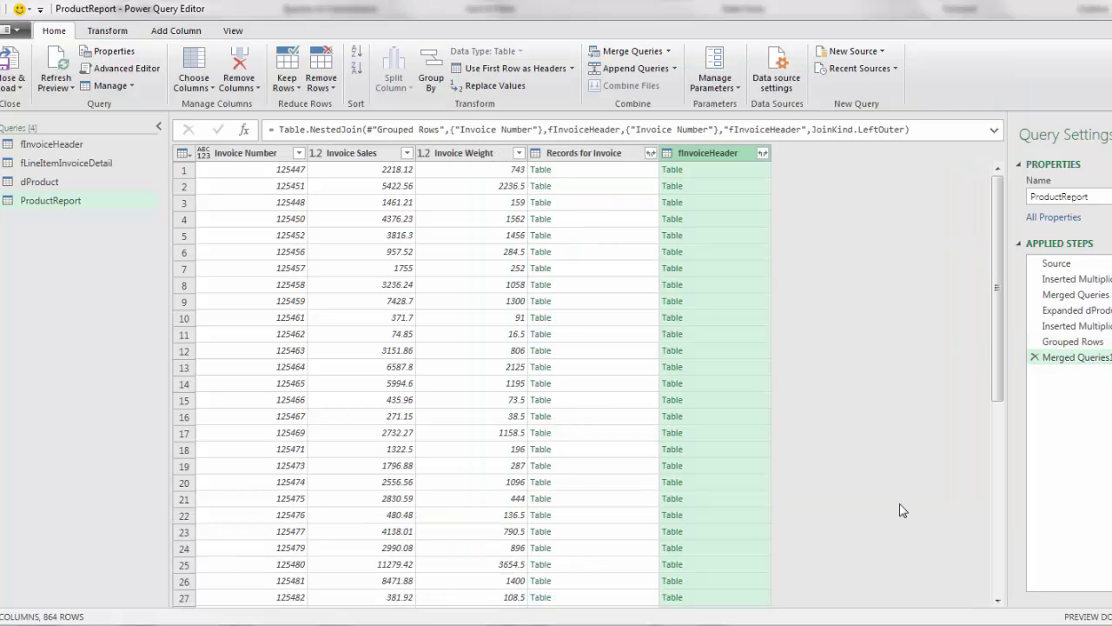
Expand only the Invoice Shipping and Invoice Discount columns from fInvoiceHeader.
{"action": "left_click", "coordinate": [762, 155]}
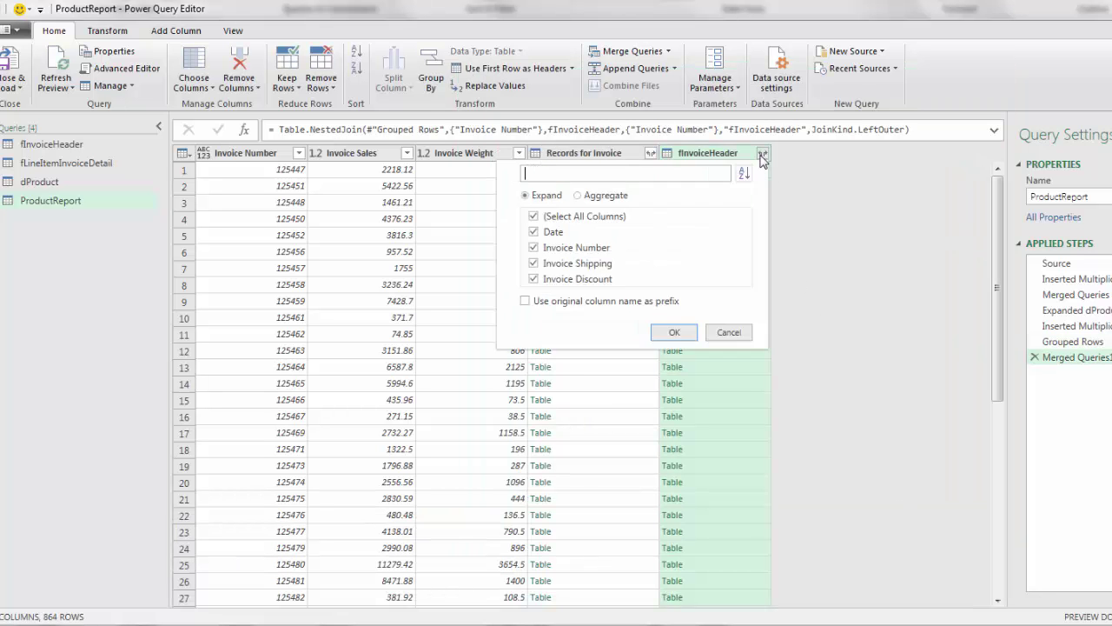
{"action": "left_click", "coordinate": [534, 218]}
{"action": "left_click", "coordinate": [533, 263]}
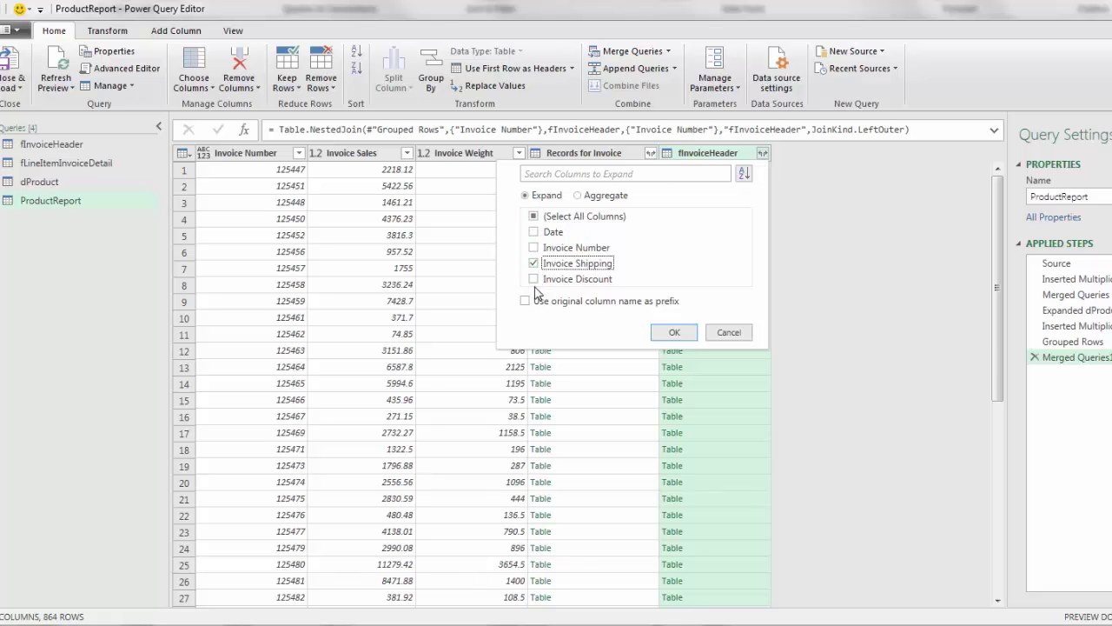
{"action": "left_click", "coordinate": [535, 280]}
{"action": "left_click", "coordinate": [672, 334]}
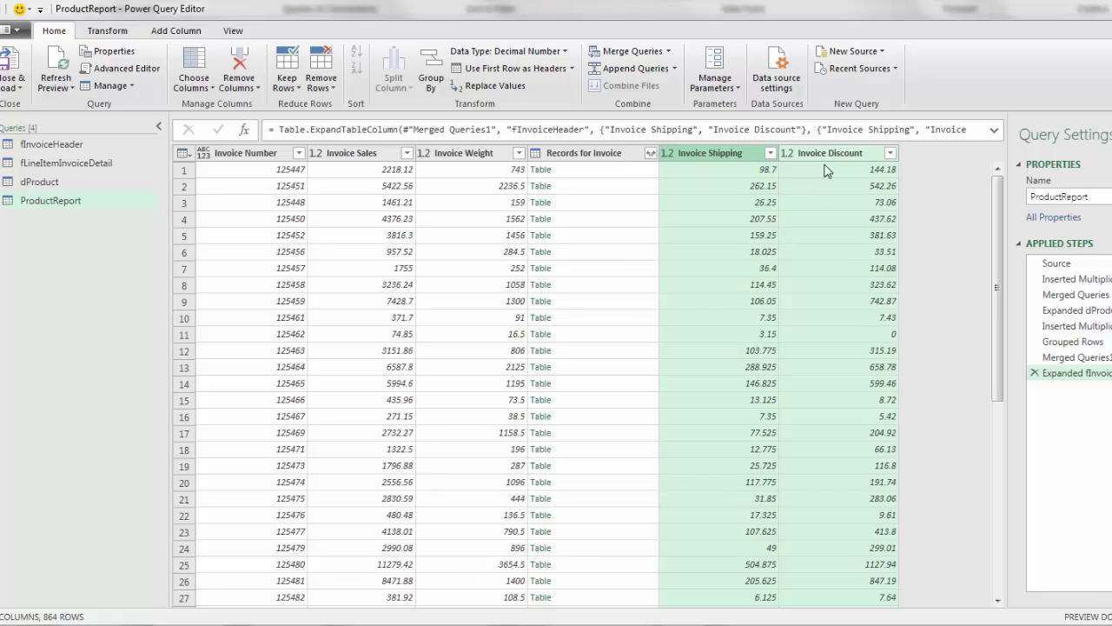
Add an Invoice % Discount column dividing Invoice Discount by Invoice Sales.
{"action": "left_click", "coordinate": [830, 154]}
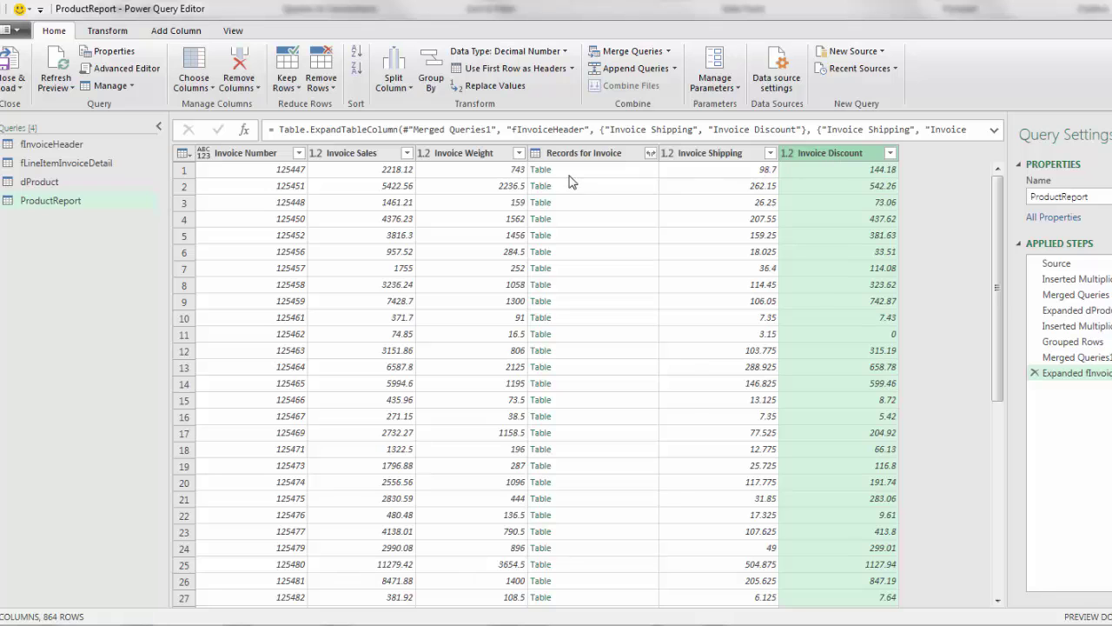
{"action": "left_click", "coordinate": [375, 156], "text": "ctrl"}
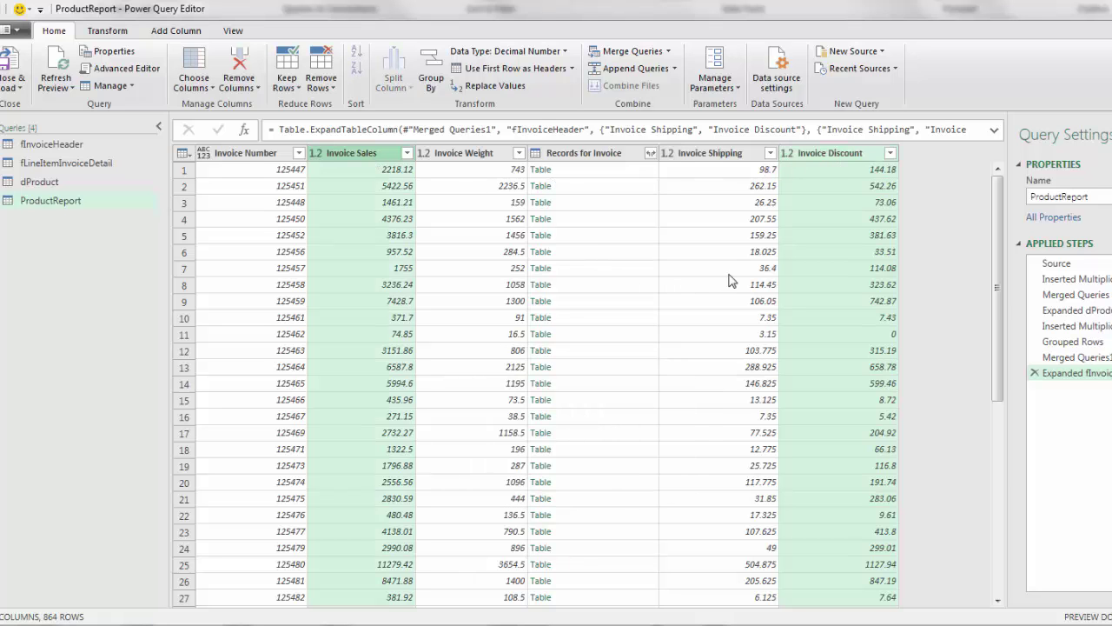
{"action": "left_click", "coordinate": [191, 32]}
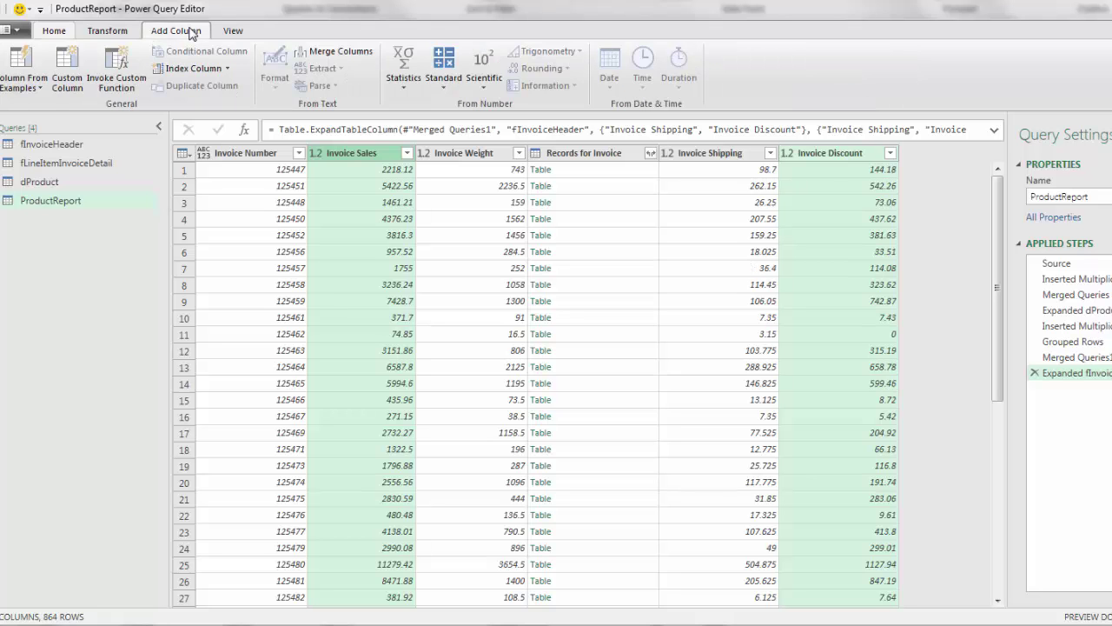
{"action": "left_click", "coordinate": [433, 91]}
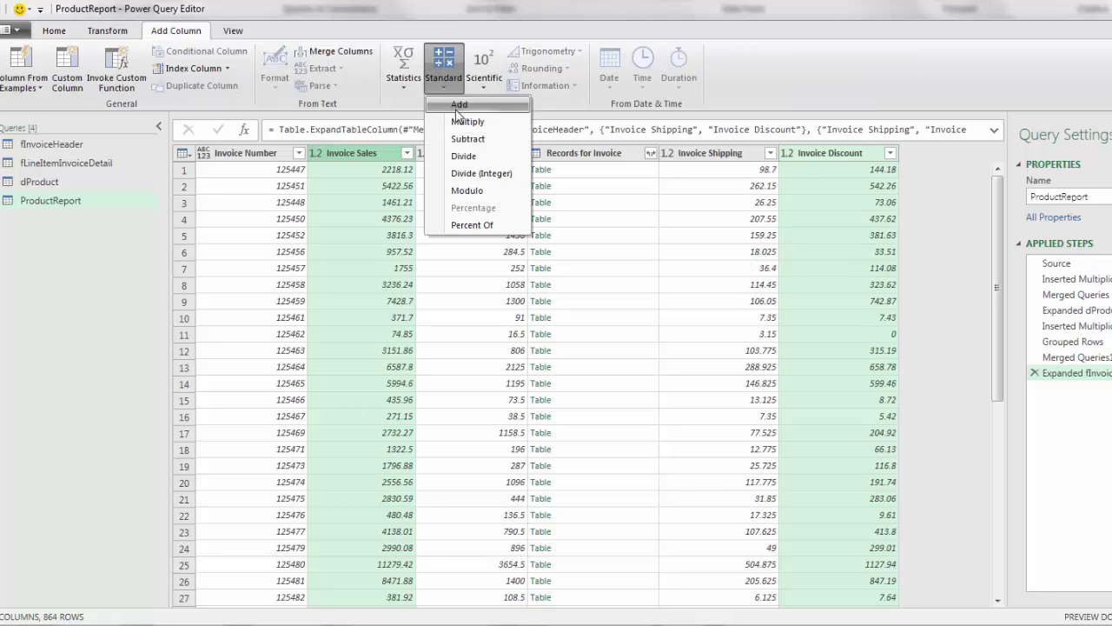
{"action": "left_click", "coordinate": [464, 157]}
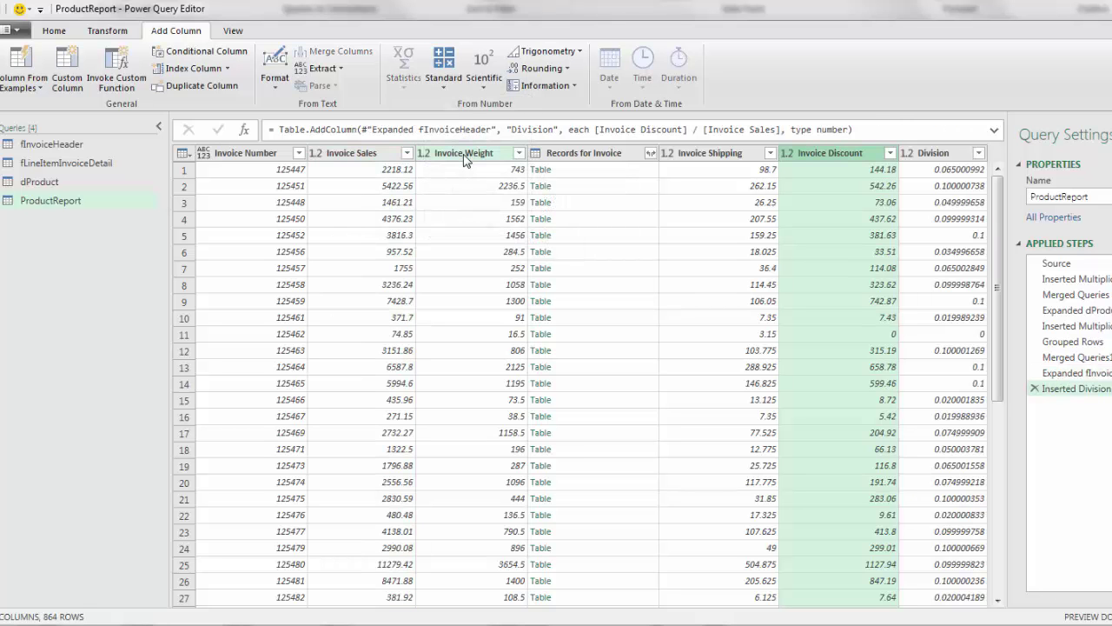
{"action": "double_click", "coordinate": [538, 129]}
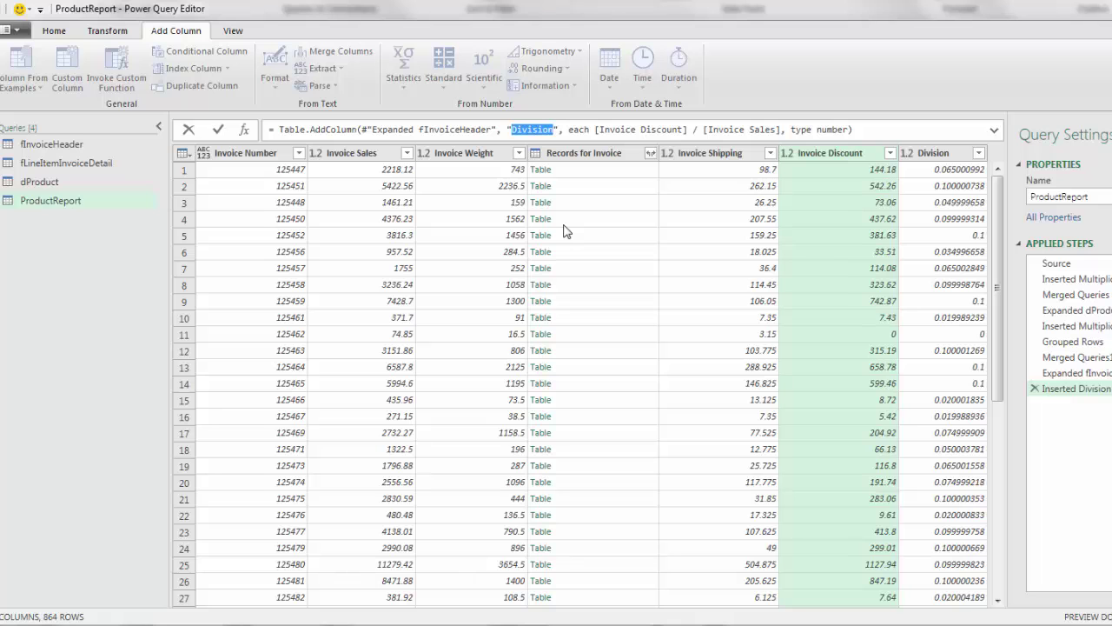
{"action": "type", "text": "Invoice % Discount"}
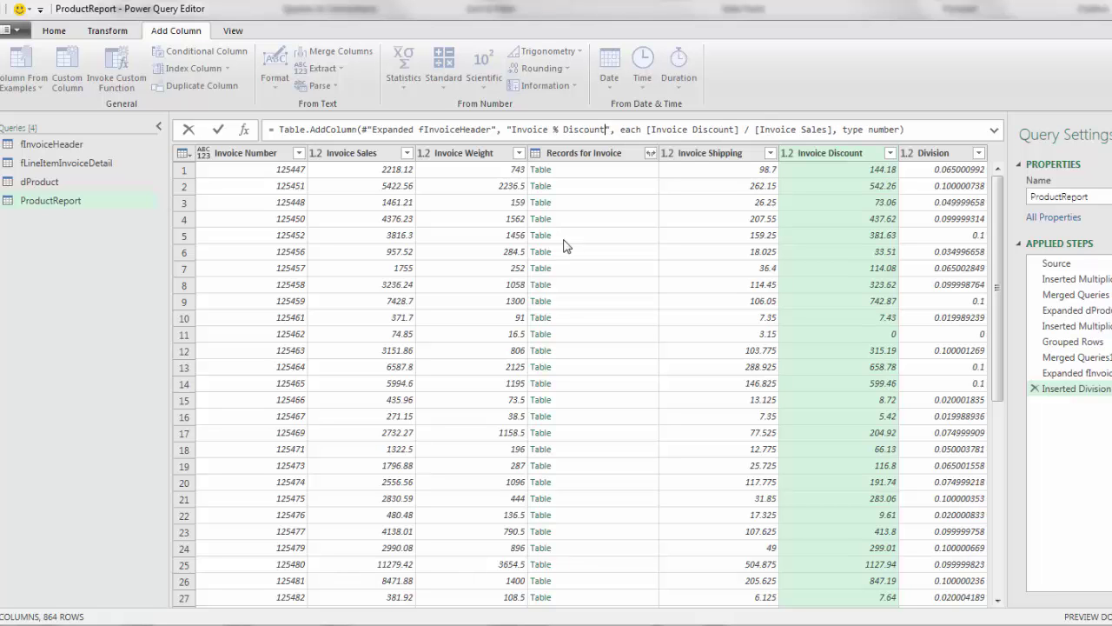
{"action": "key", "text": "Return"}
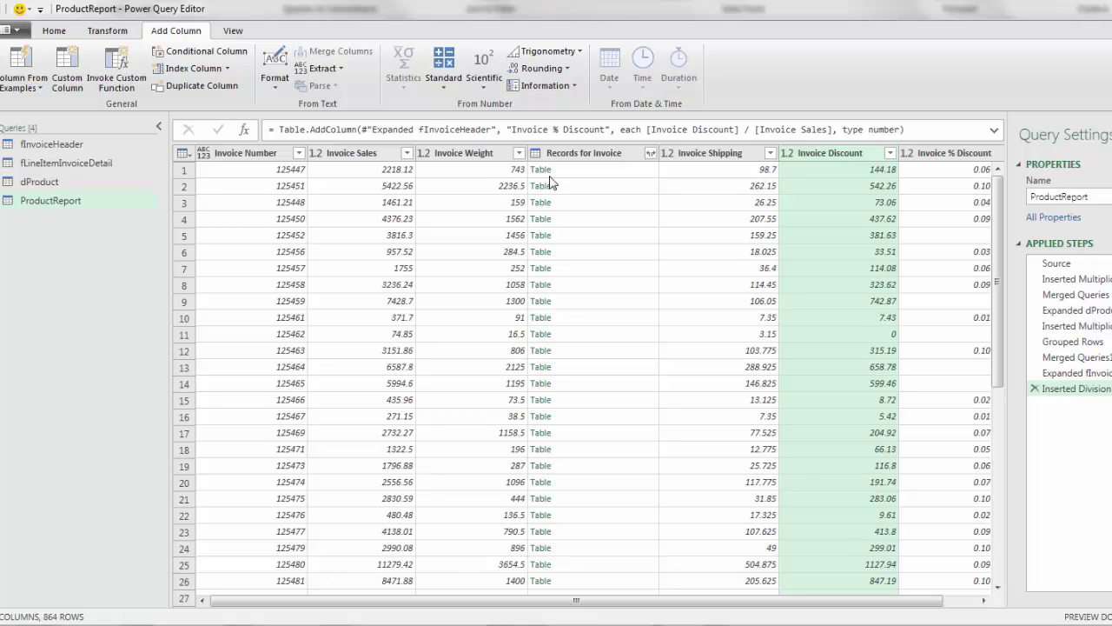
Expand Records for Invoice into Product, Line Sales and Line Weight columns, one row per line item.
{"action": "left_click", "coordinate": [631, 177]}
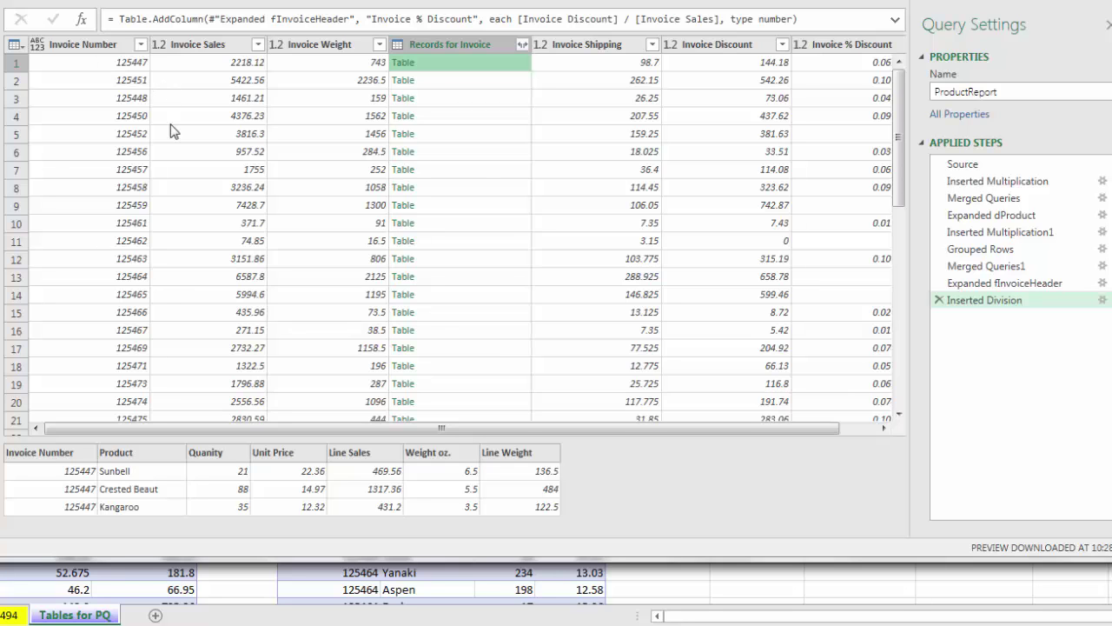
{"action": "left_click", "coordinate": [522, 45]}
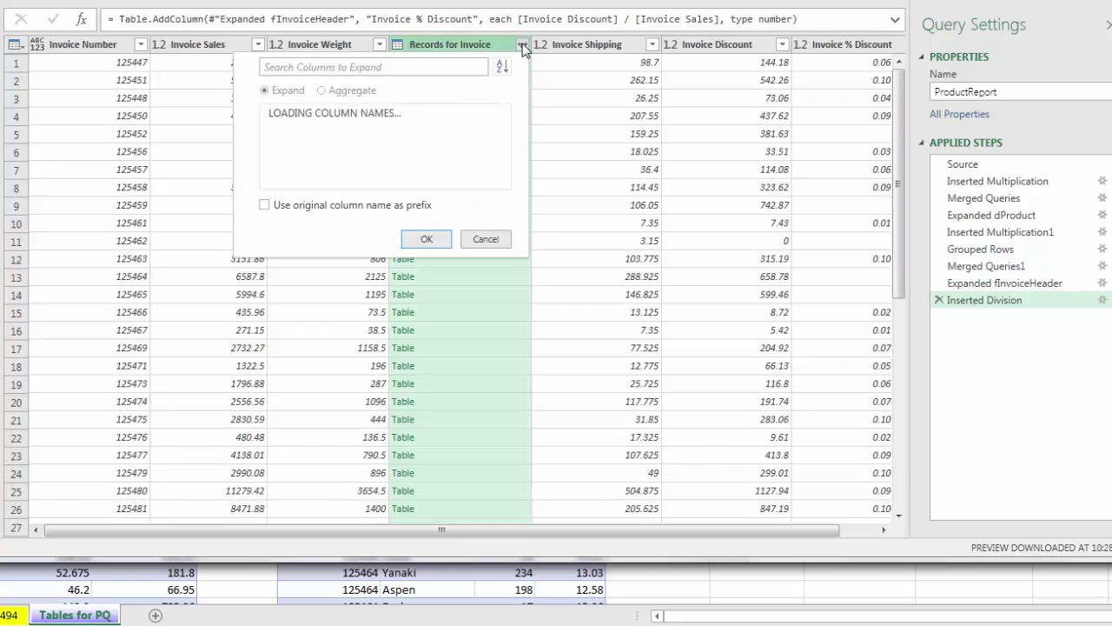
{"action": "left_click", "coordinate": [274, 114]}
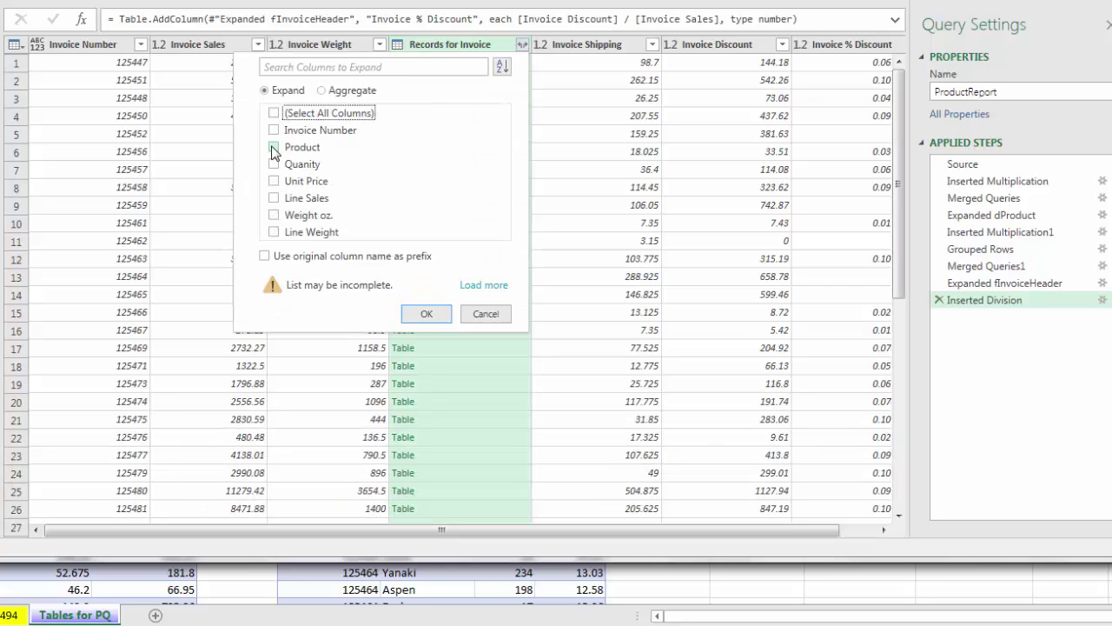
{"action": "left_click", "coordinate": [274, 147]}
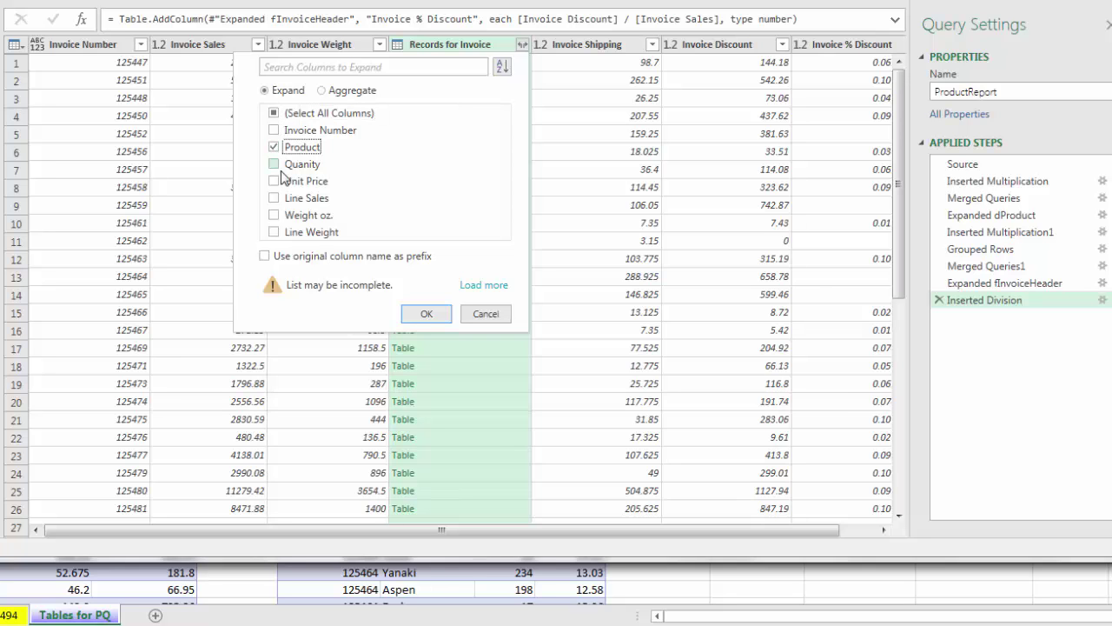
{"action": "left_click", "coordinate": [275, 199]}
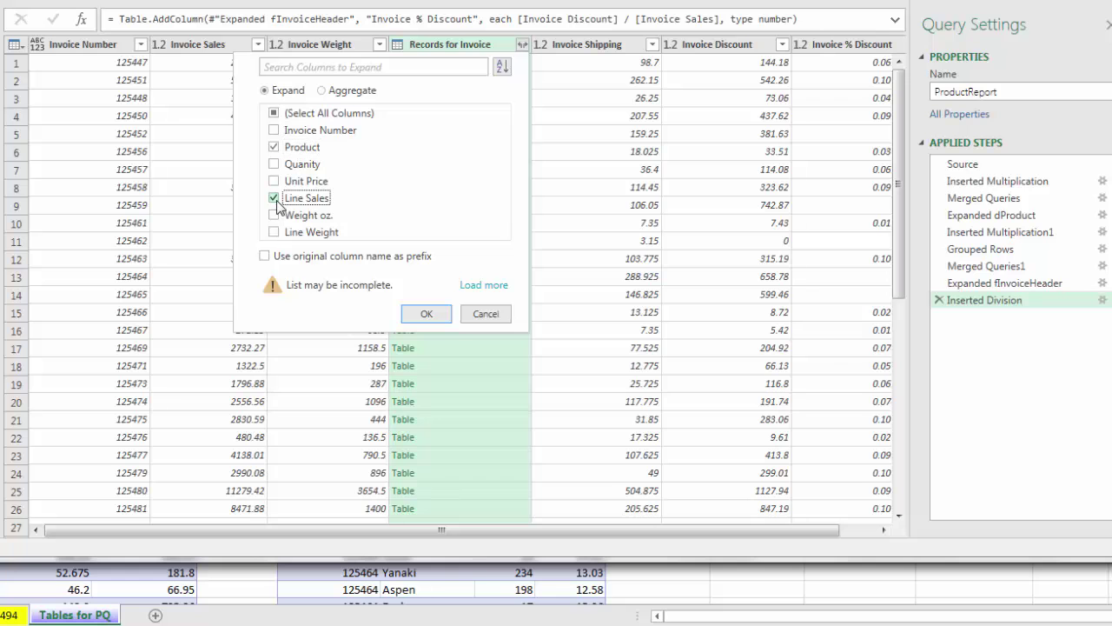
{"action": "left_click", "coordinate": [274, 232]}
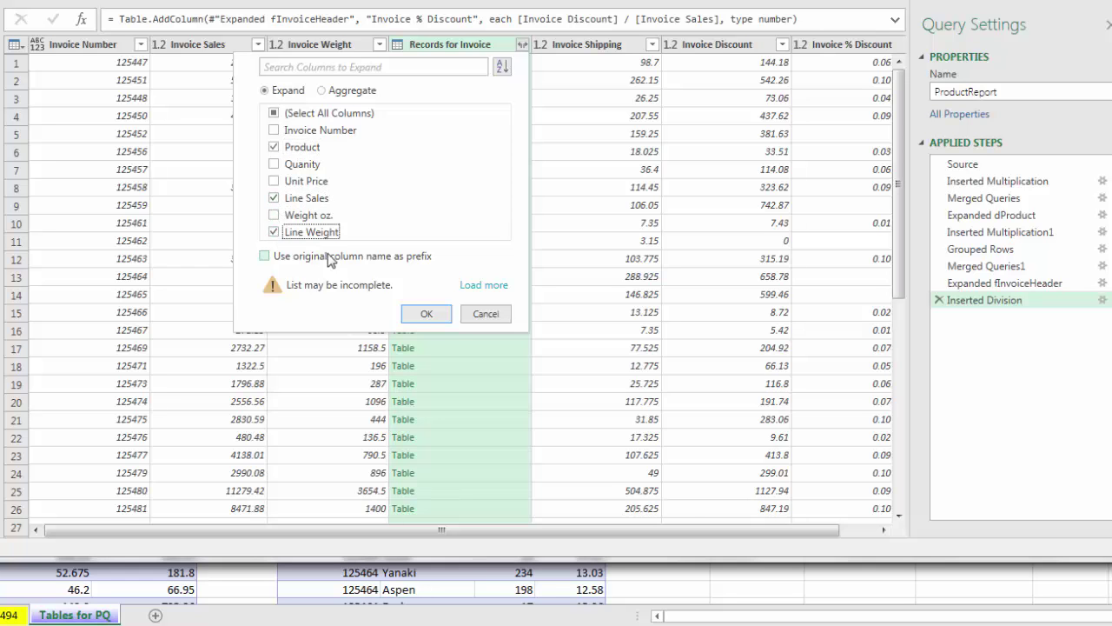
{"action": "left_click", "coordinate": [424, 314]}
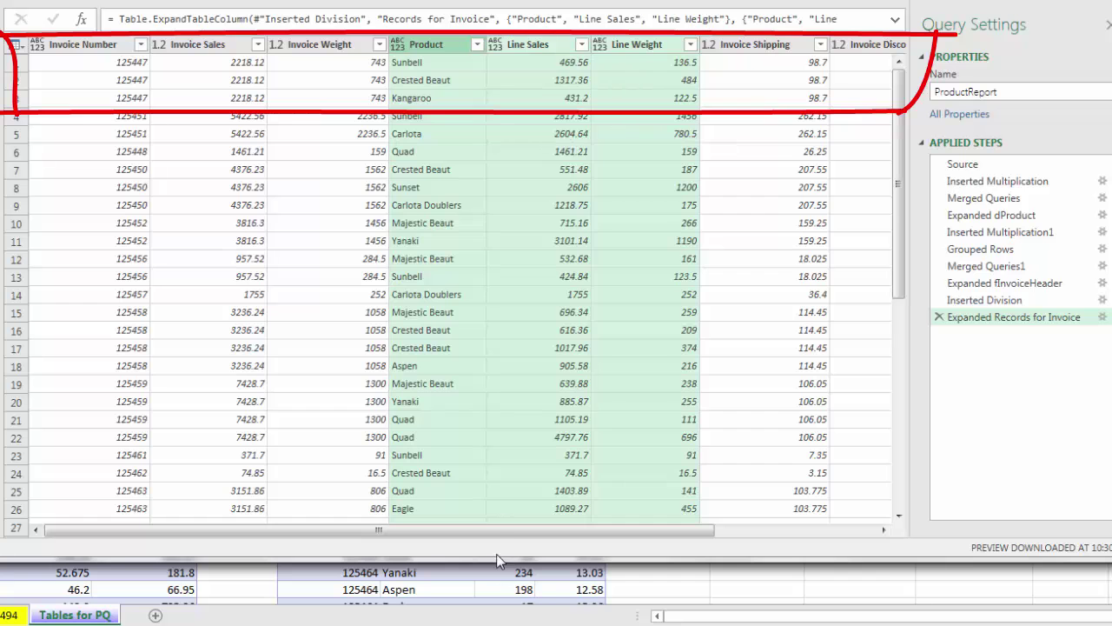
Multiply the Invoice % Discount and Line Sales columns into a new Multiplication column.
{"action": "left_click_drag", "start_coordinate": [502, 530], "coordinate": [668, 545]}
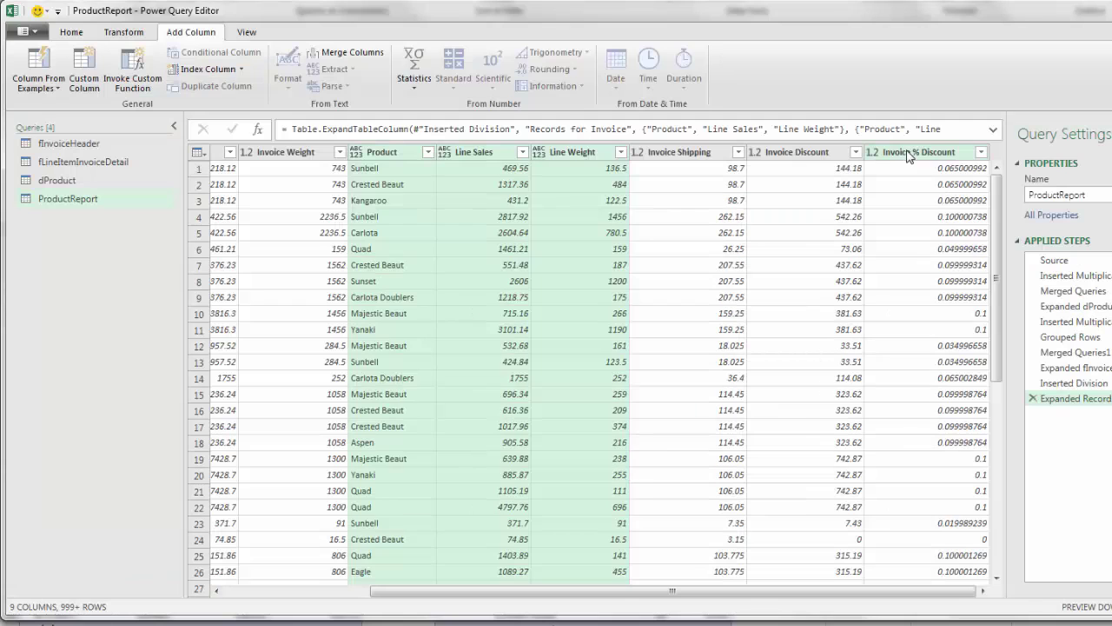
{"action": "left_click", "coordinate": [801, 47]}
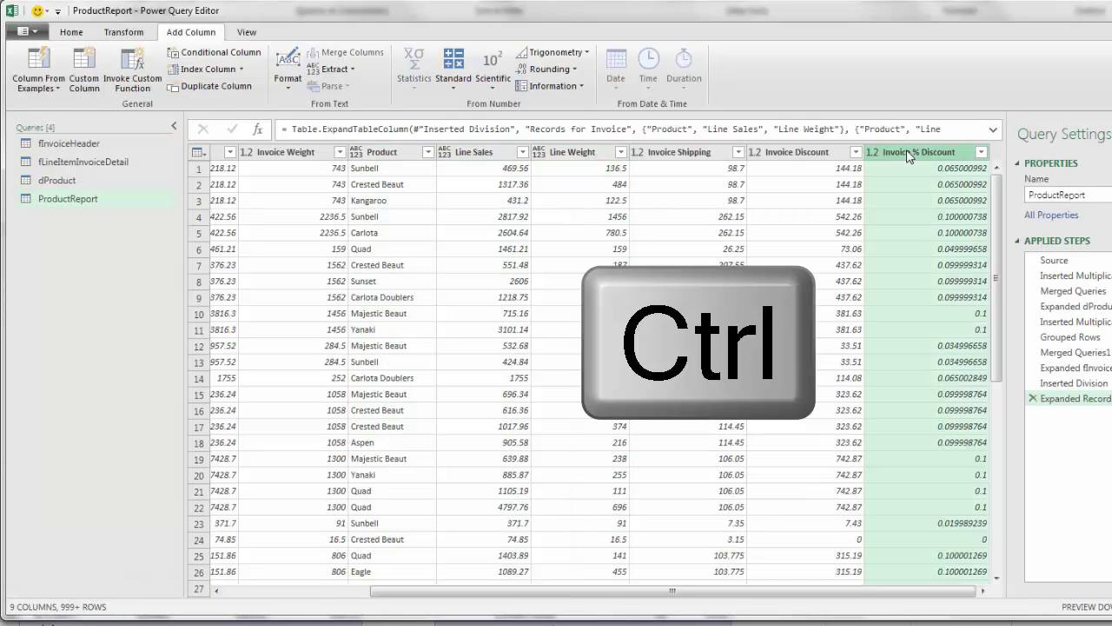
{"action": "left_click", "coordinate": [496, 153], "text": "ctrl"}
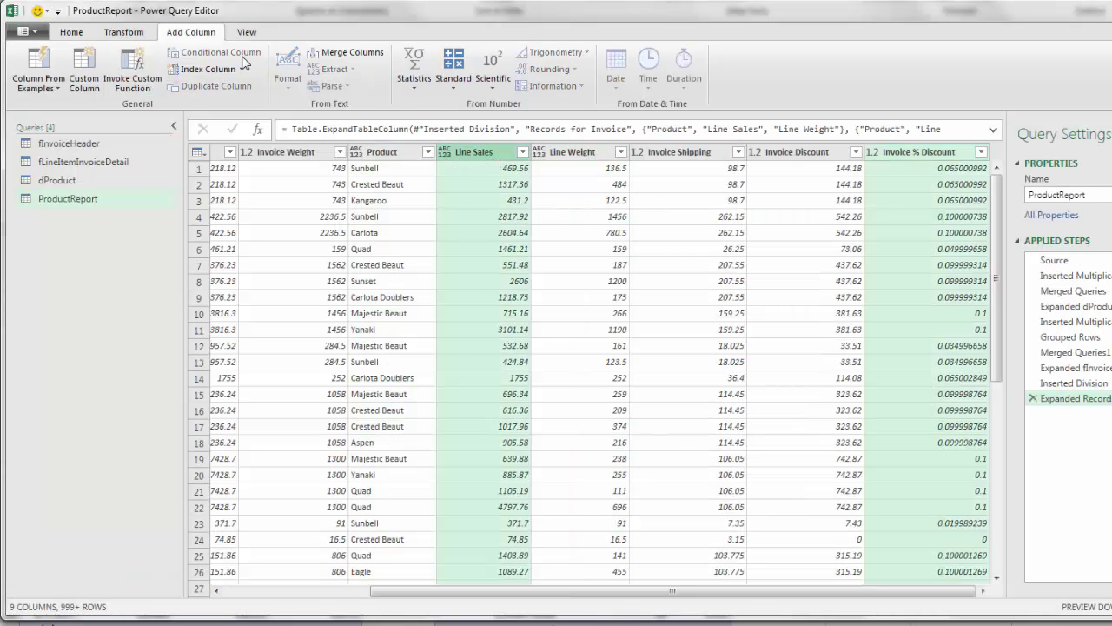
{"action": "left_click", "coordinate": [454, 91]}
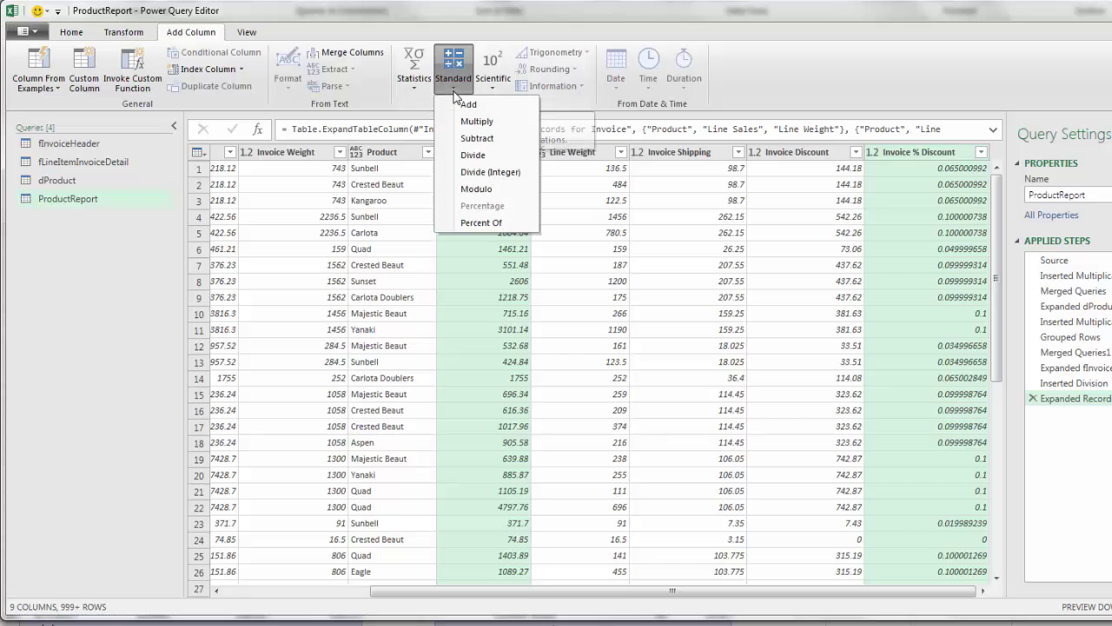
{"action": "left_click", "coordinate": [475, 122]}
Rename the Multiplication column to Line Discount in the formula bar.
{"action": "left_click_drag", "start_coordinate": [751, 591], "coordinate": [911, 594]}
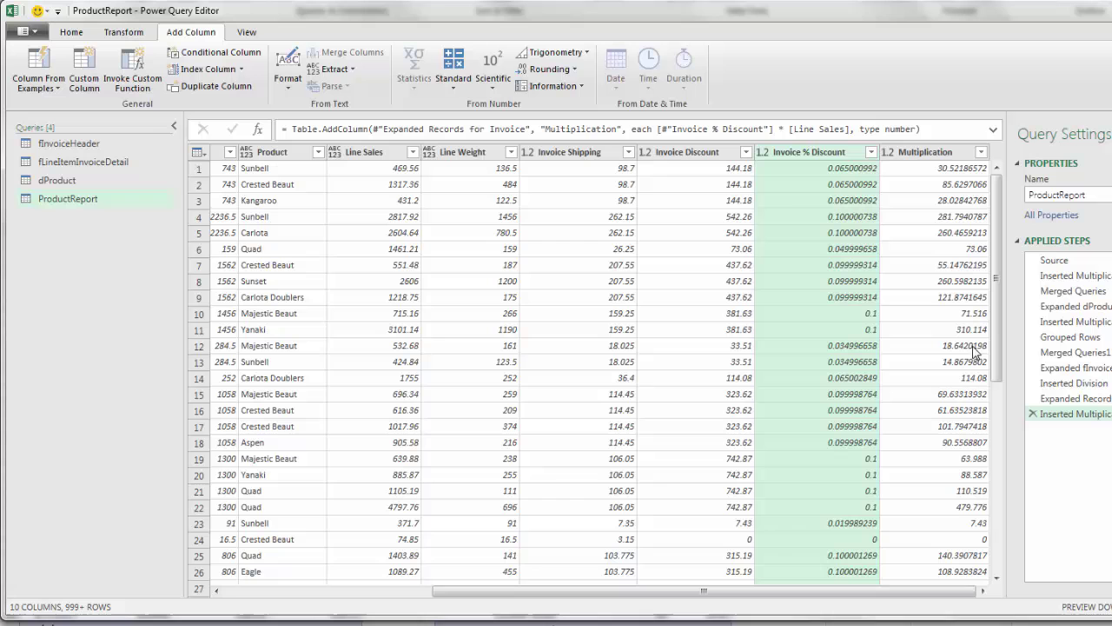
{"action": "double_click", "coordinate": [582, 129]}
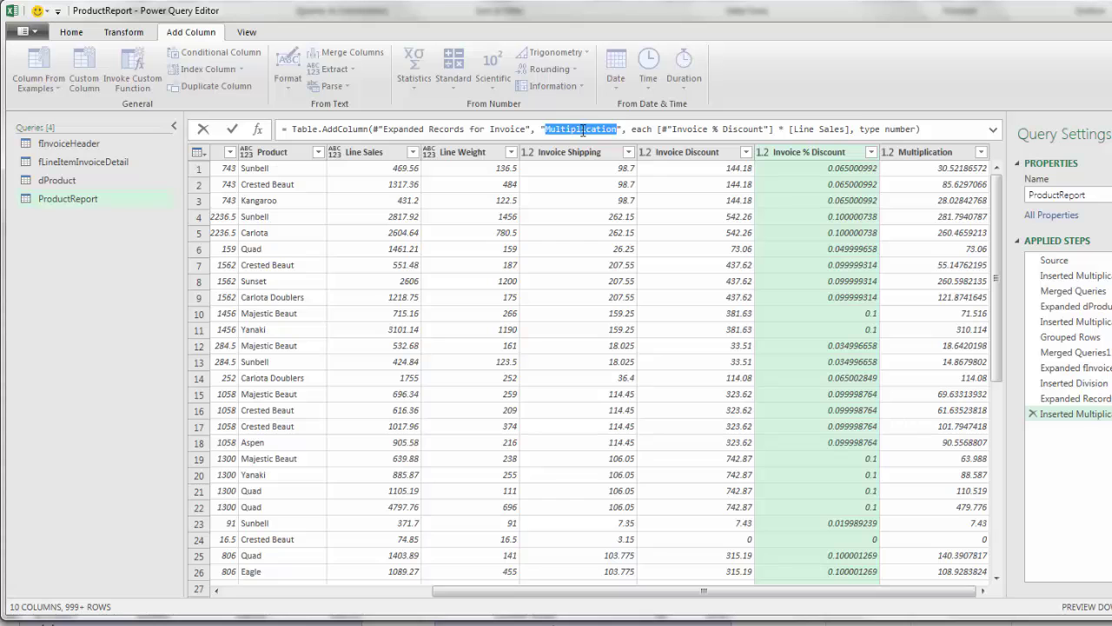
{"action": "type", "text": "Line Di"}
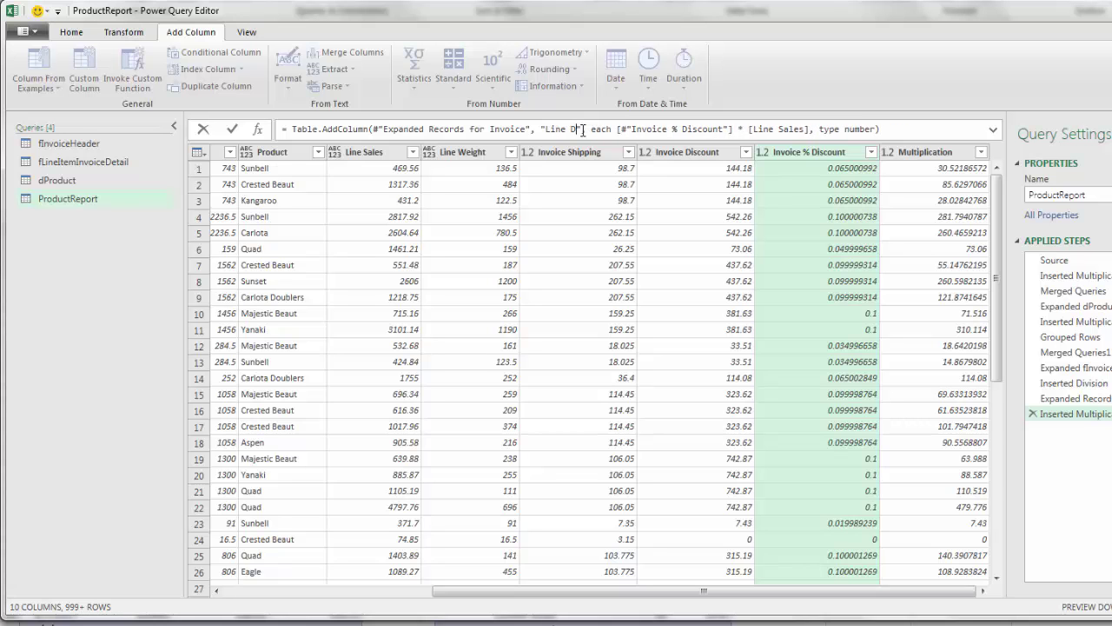
{"action": "type", "text": "scount"}
{"action": "key", "text": "Return"}
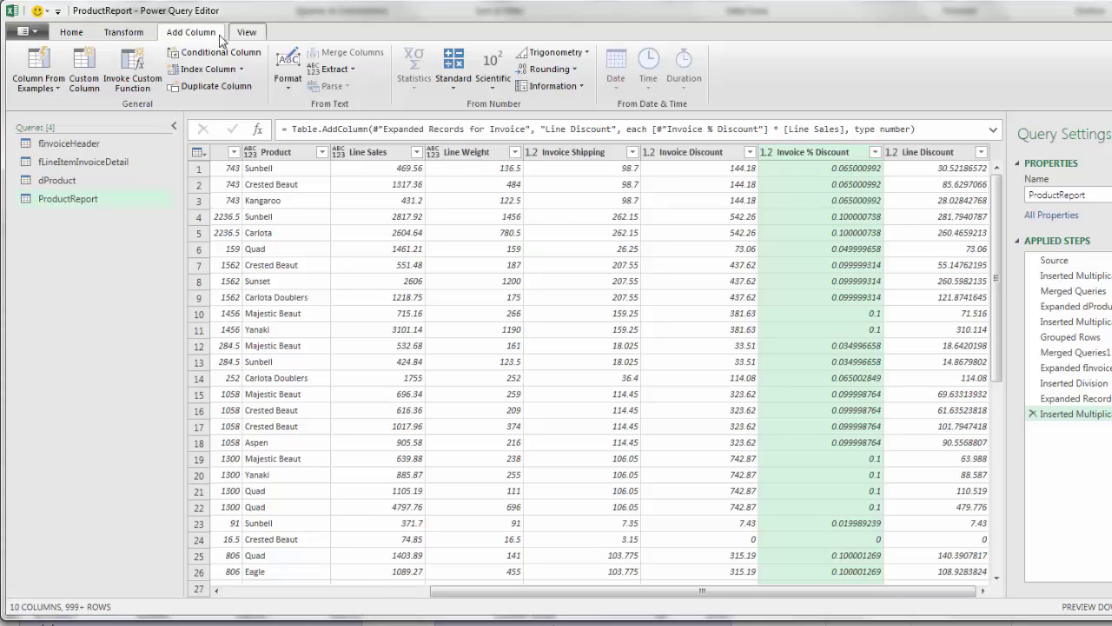
Add custom column Line Shipping as [Line Weight]/[Invoice Weight]*[Invoice Shipping].
{"action": "left_click", "coordinate": [84, 70]}
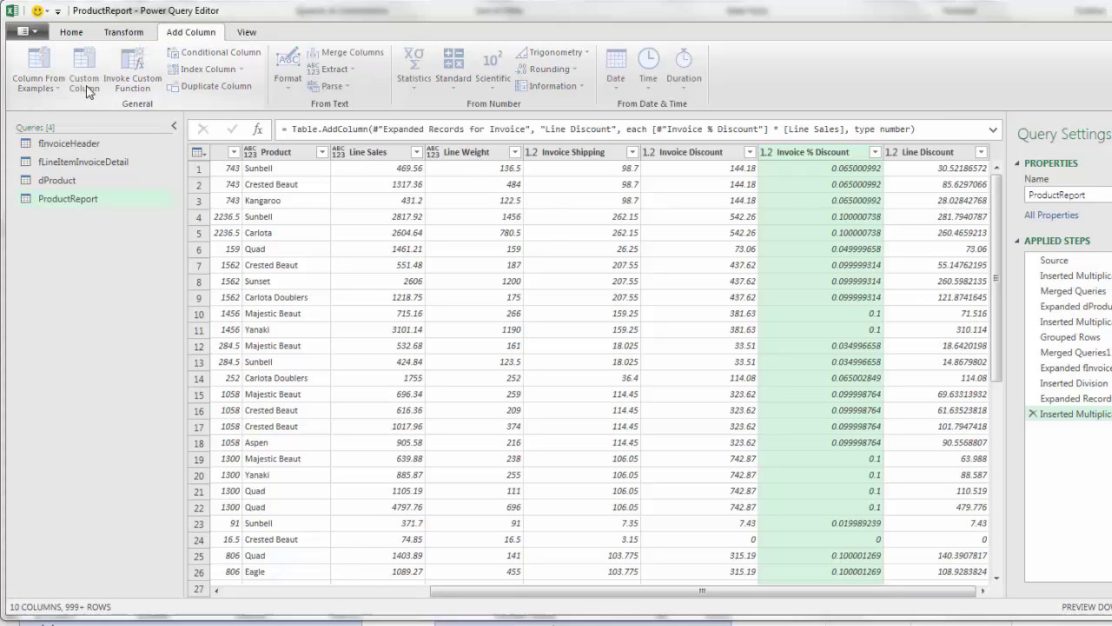
{"action": "double_click", "coordinate": [560, 209]}
{"action": "type", "text": "Line Shipping"}
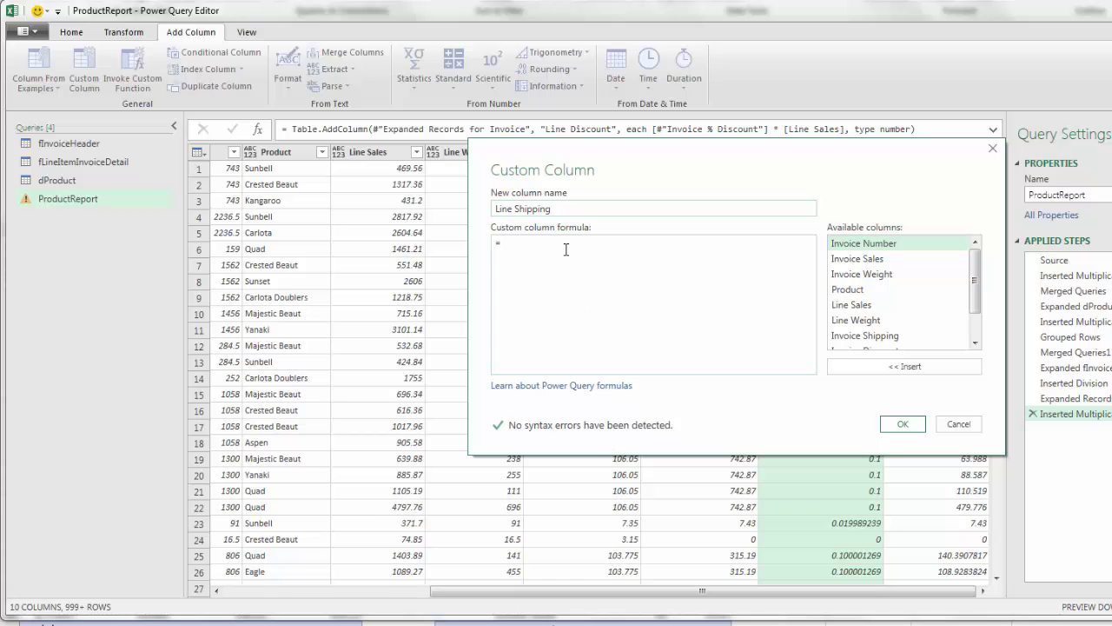
{"action": "left_click", "coordinate": [565, 249]}
{"action": "left_click", "coordinate": [879, 320]}
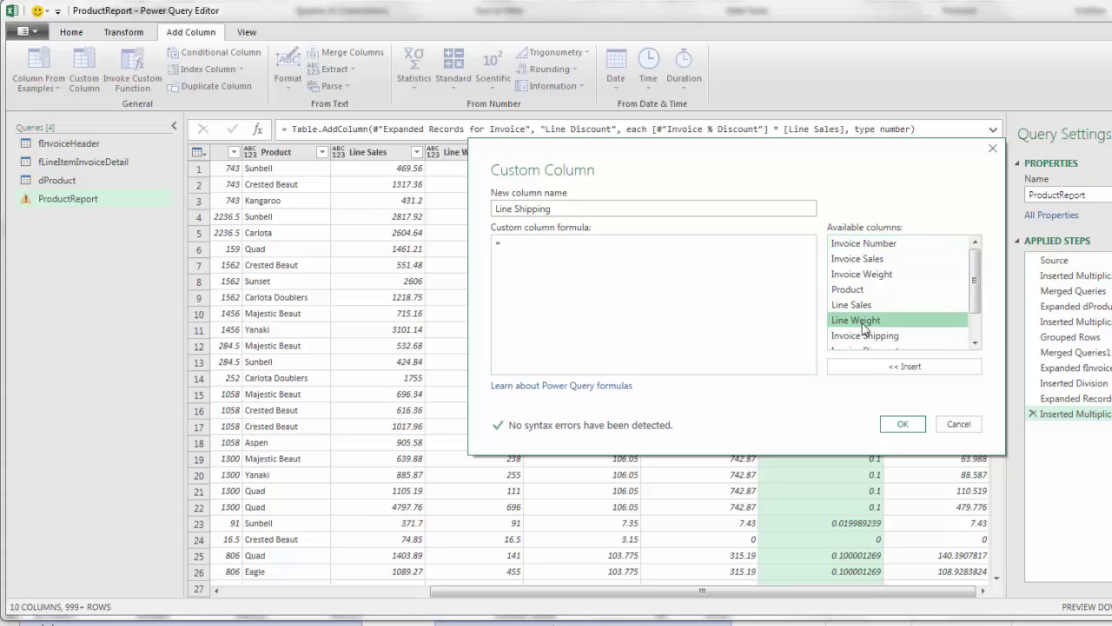
{"action": "double_click", "coordinate": [862, 321]}
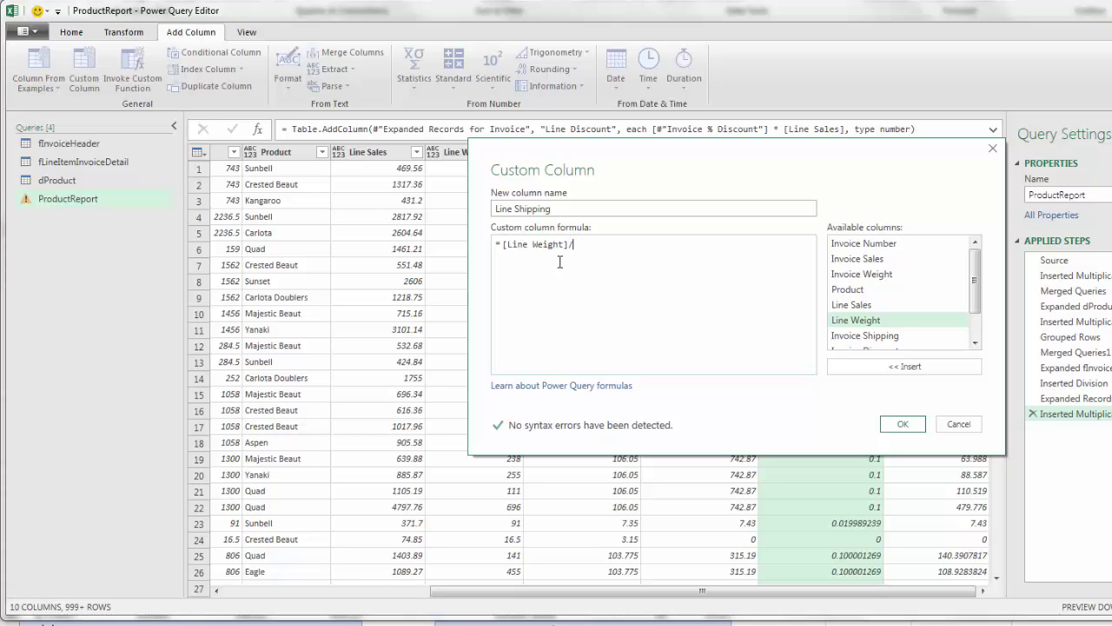
{"action": "double_click", "coordinate": [858, 274]}
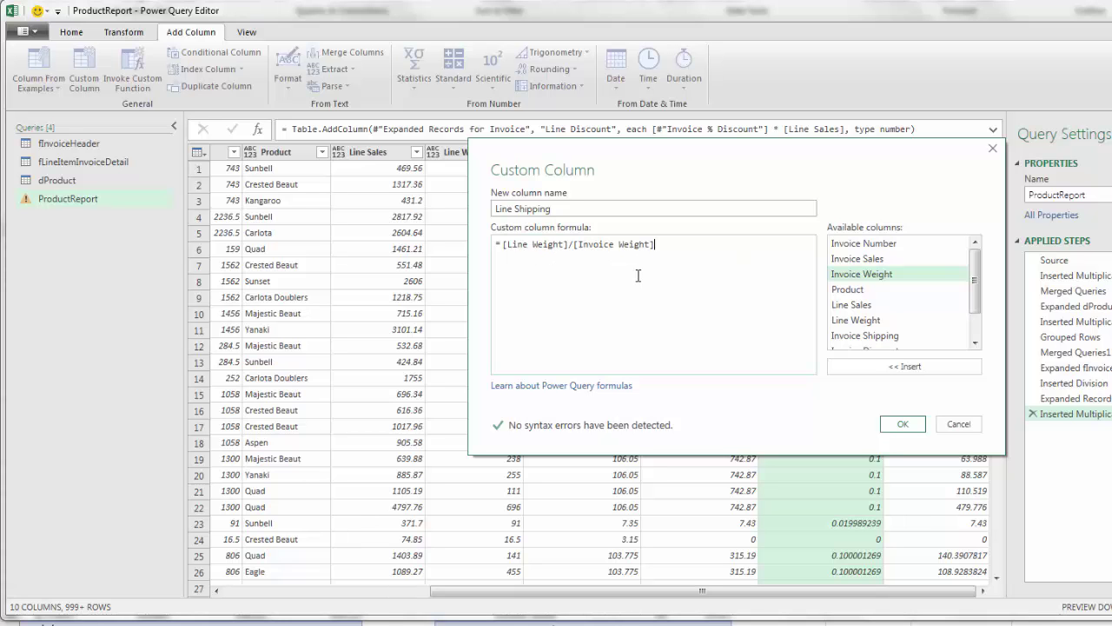
{"action": "type", "text": "*"}
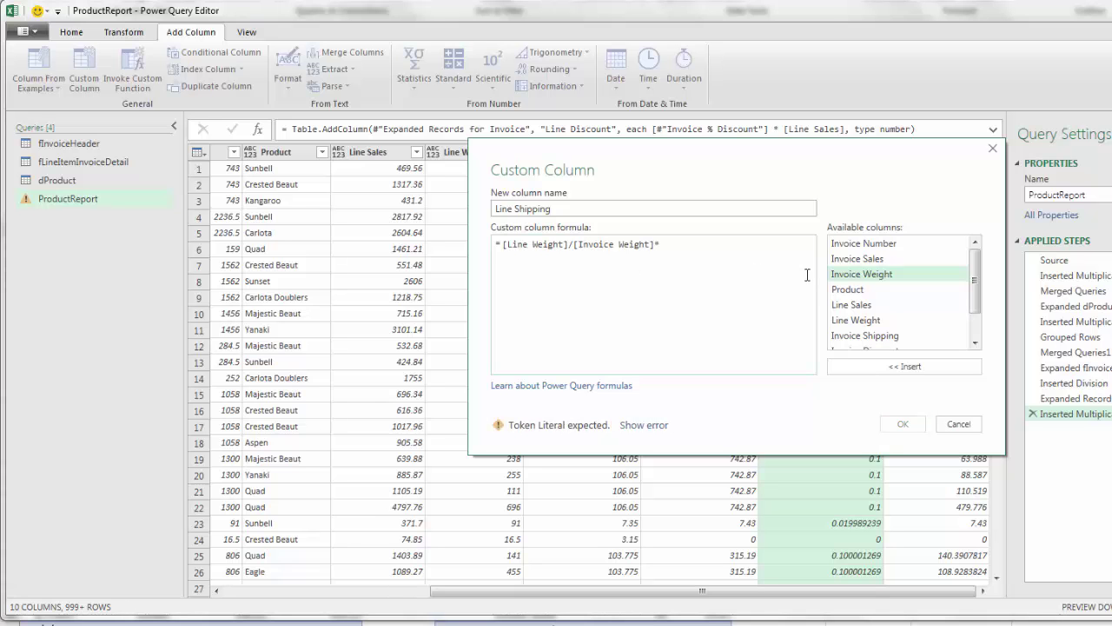
{"action": "double_click", "coordinate": [857, 335]}
{"action": "left_click", "coordinate": [901, 423]}
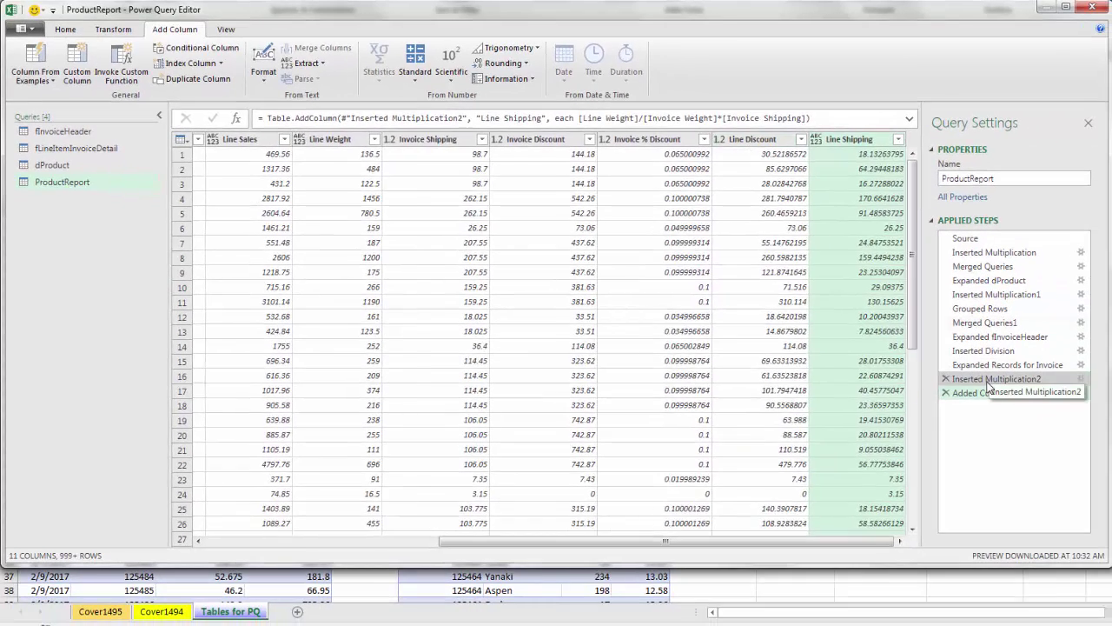
Wrap the Line Discount multiplication formula in Number.Round(..., 2).
{"action": "left_click", "coordinate": [1019, 390]}
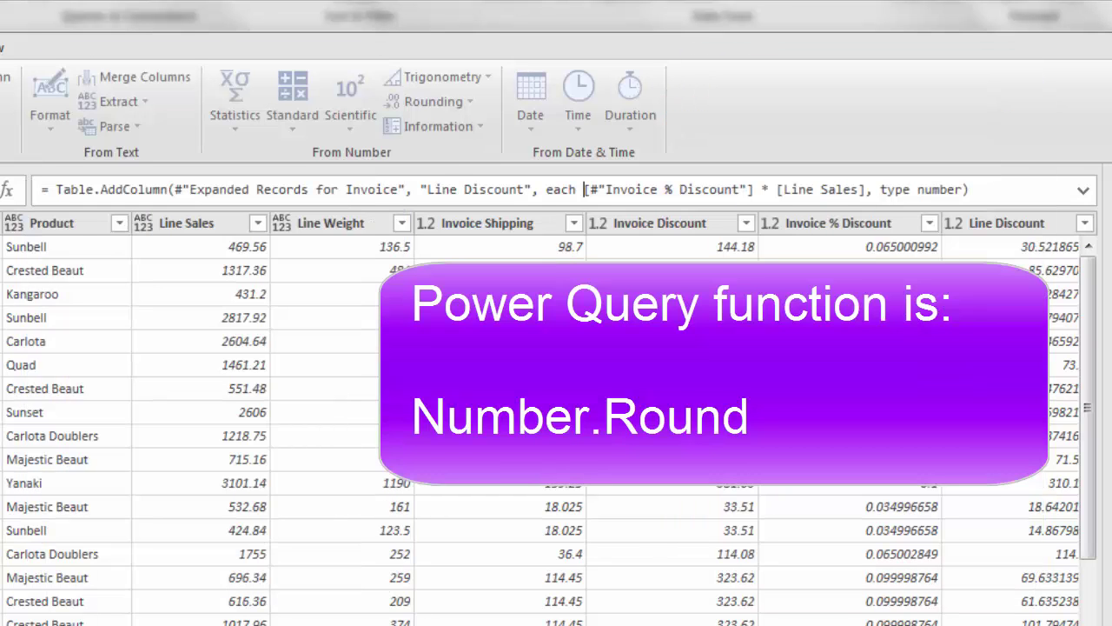
{"action": "type", "text": "Number"}
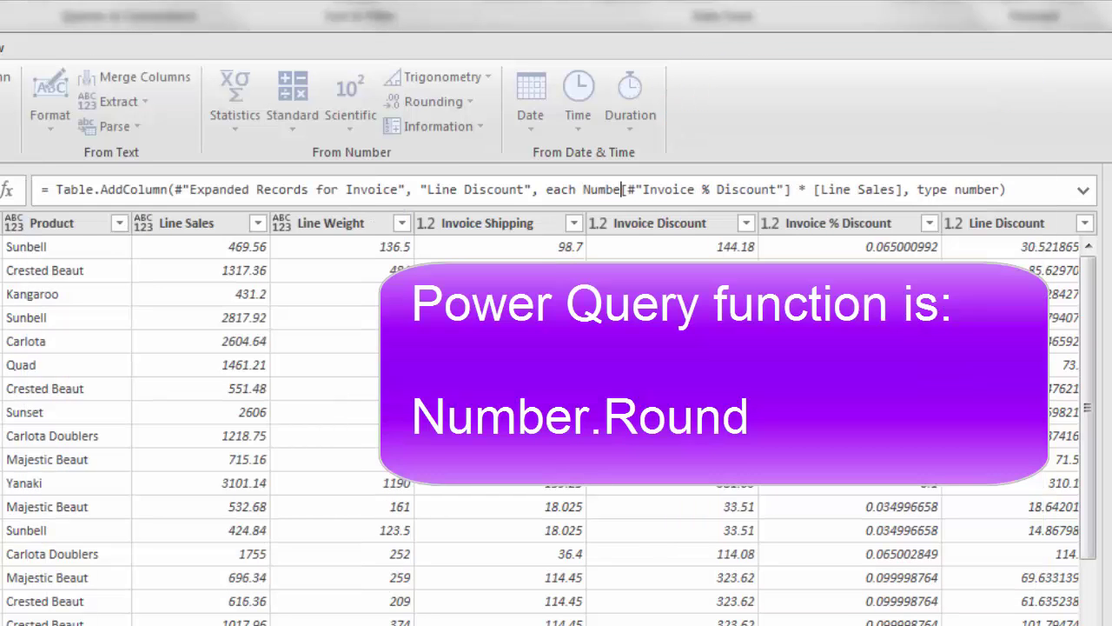
{"action": "type", "text": ".Round("}
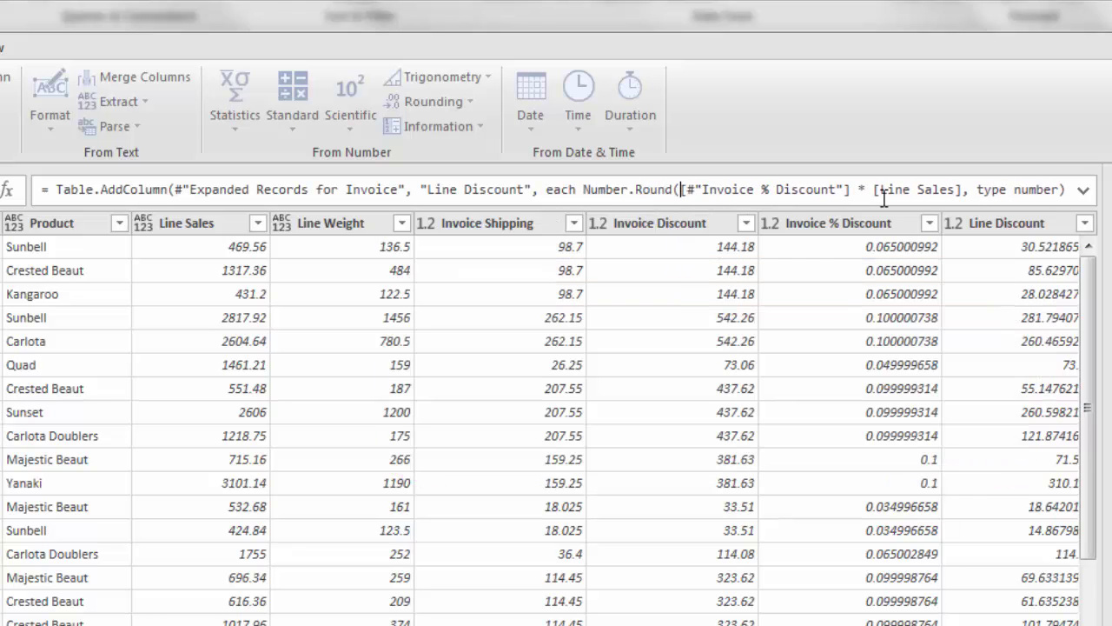
{"action": "left_click", "coordinate": [964, 189]}
{"action": "type", "text": ",2),"}
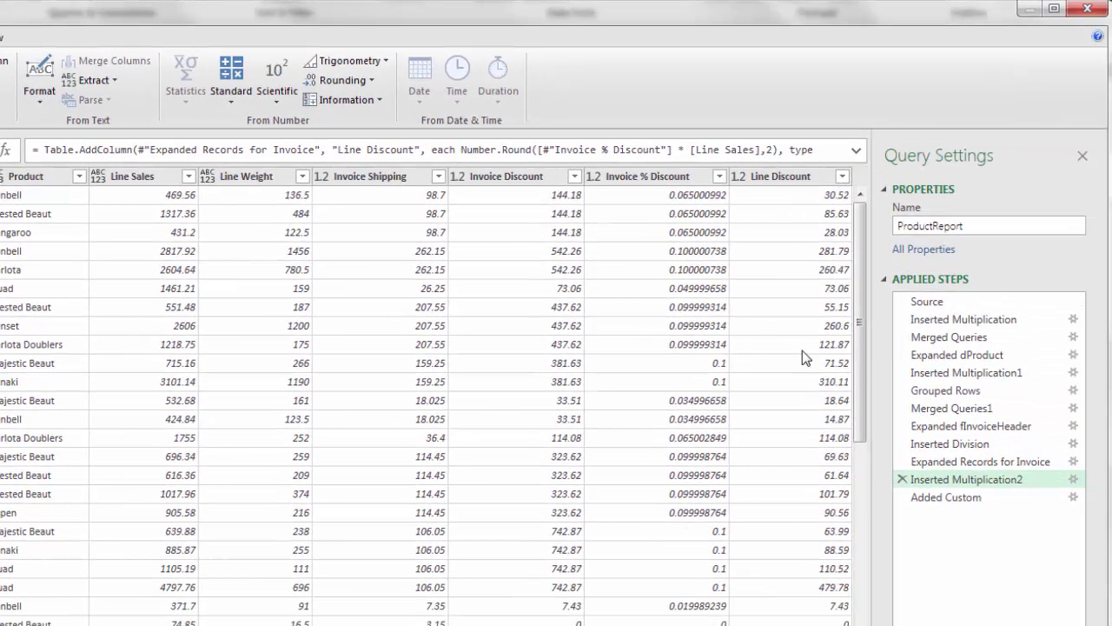
Wrap the Line Shipping custom column formula in Number.Round(..., 2) and check the values.
{"action": "left_click", "coordinate": [923, 498]}
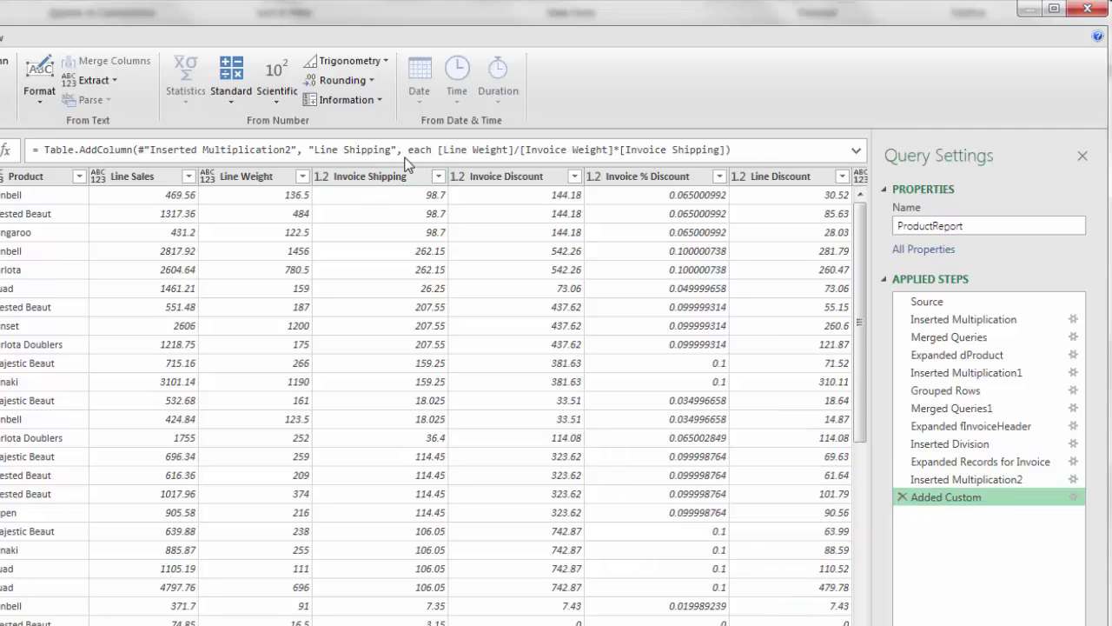
{"action": "left_click", "coordinate": [439, 150]}
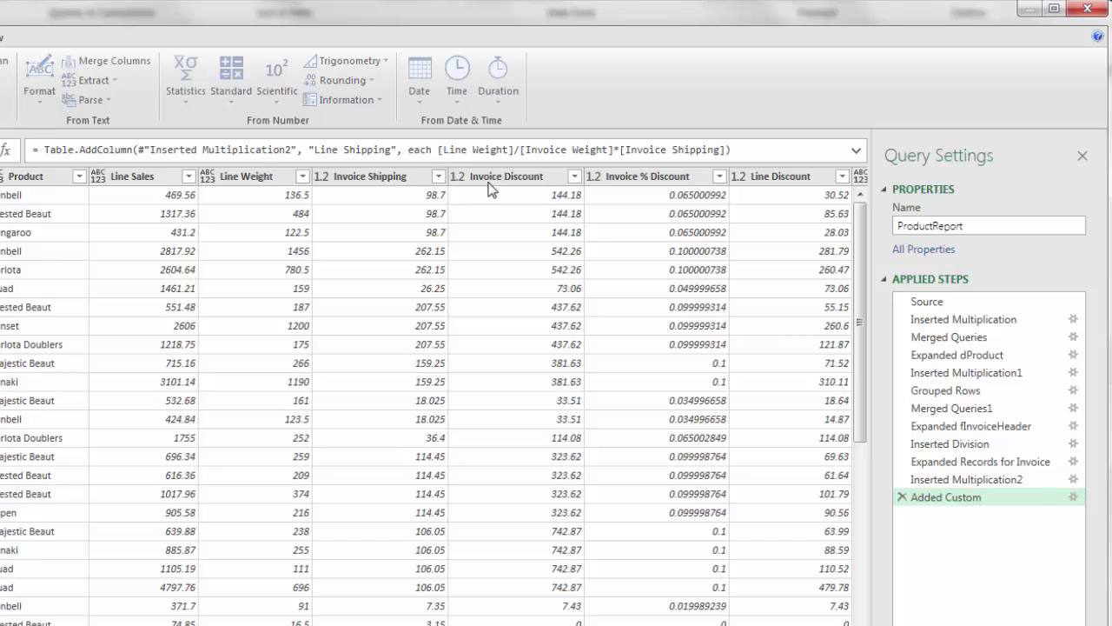
{"action": "type", "text": "Number.Round("}
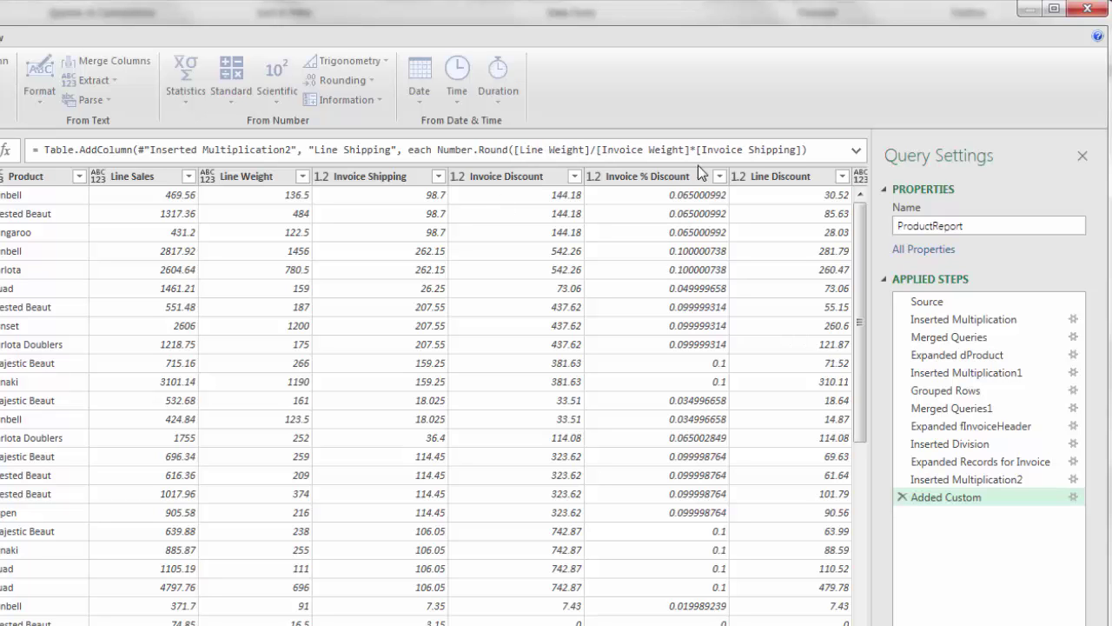
{"action": "left_click", "coordinate": [803, 149]}
{"action": "type", "text": ")"}
{"action": "key", "text": "Return"}
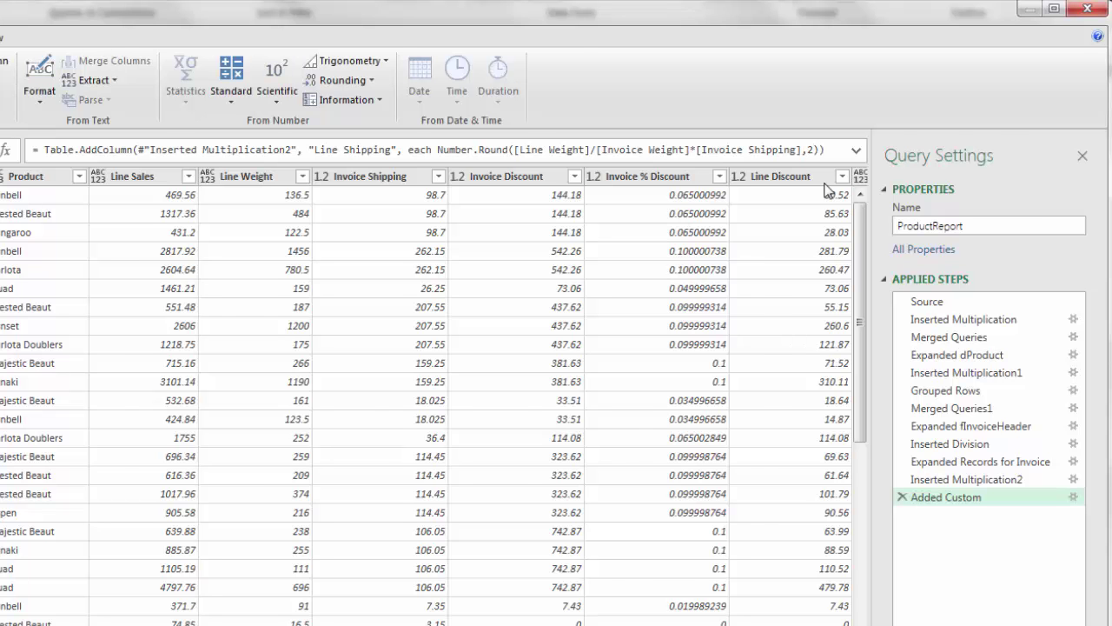
{"action": "left_click_drag", "start_coordinate": [794, 596], "coordinate": [876, 603]}
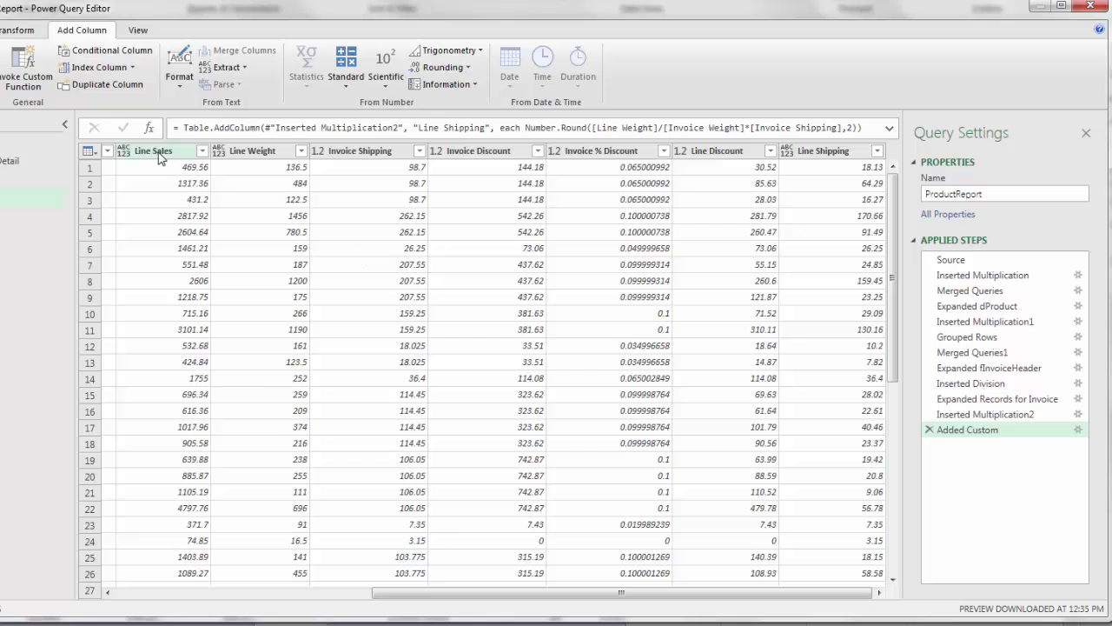
Start an advanced Group By on Product with Sales as the Sum of Line Sales.
{"action": "left_click_drag", "start_coordinate": [432, 593], "coordinate": [318, 596]}
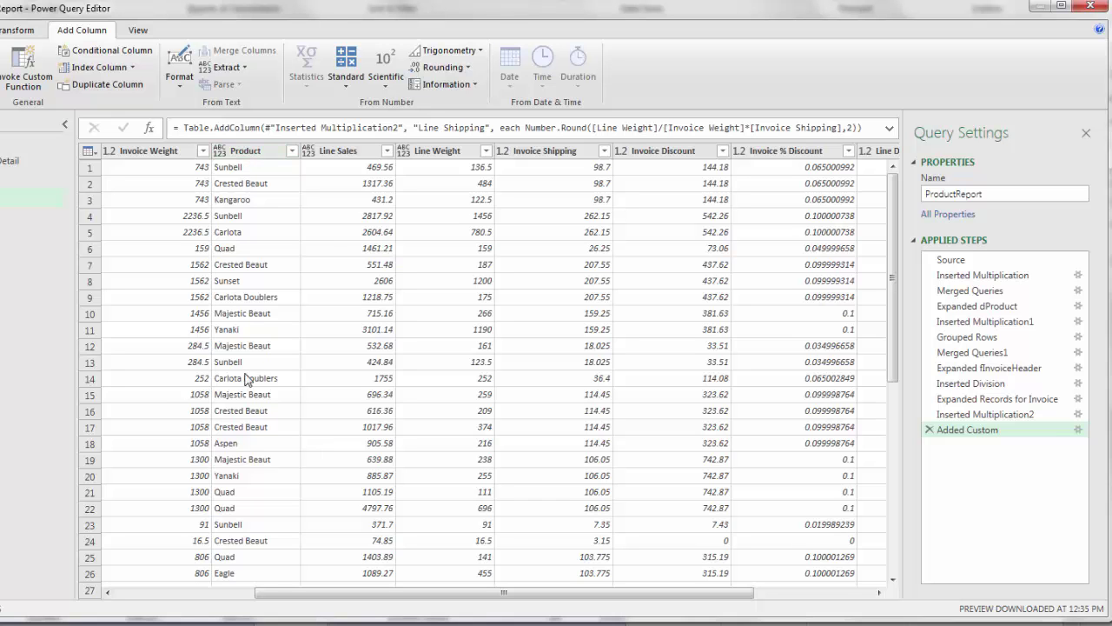
{"action": "right_click", "coordinate": [244, 151]}
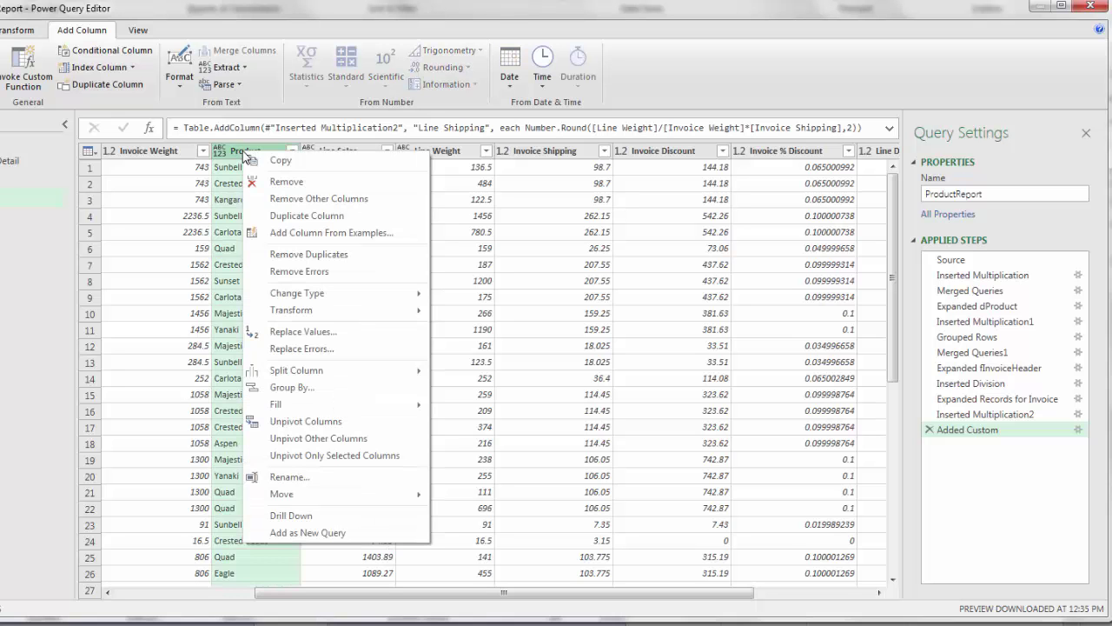
{"action": "left_click", "coordinate": [315, 390]}
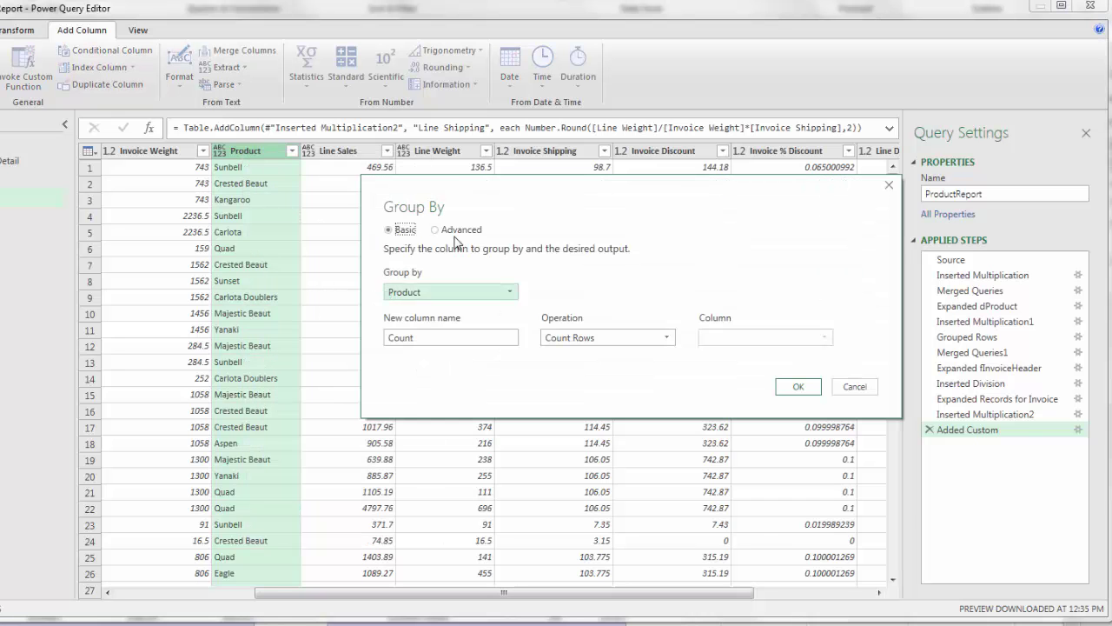
{"action": "left_click", "coordinate": [435, 229]}
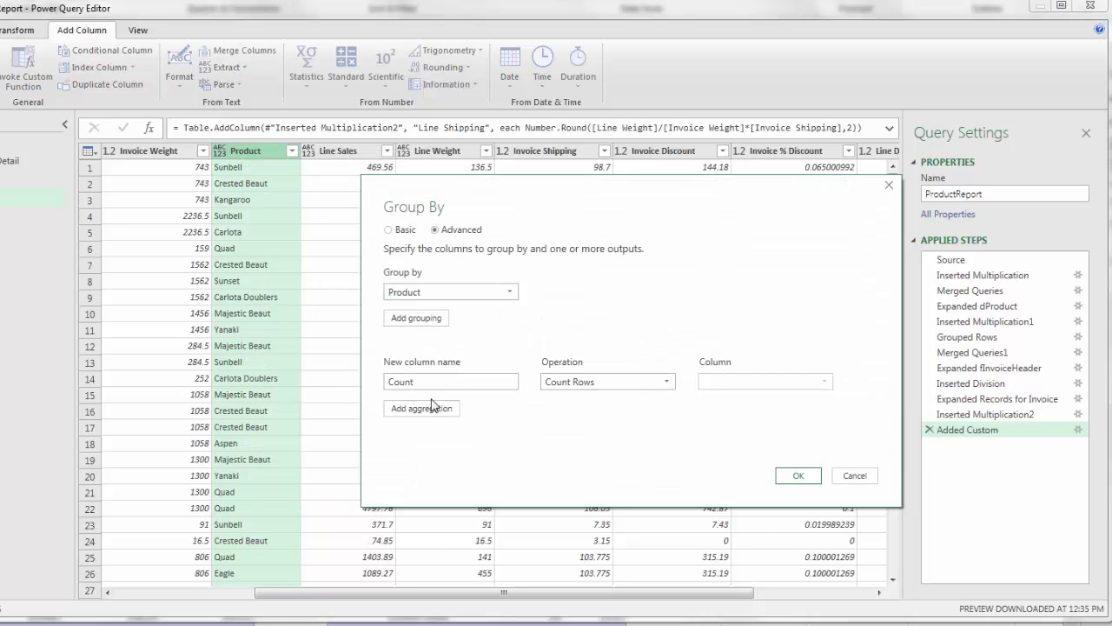
{"action": "left_click_drag", "start_coordinate": [431, 382], "coordinate": [374, 383]}
{"action": "key", "text": "BackSpace"}
{"action": "type", "text": "Sales"}
{"action": "left_click", "coordinate": [613, 383]}
{"action": "left_click", "coordinate": [598, 397]}
{"action": "left_click", "coordinate": [734, 384]}
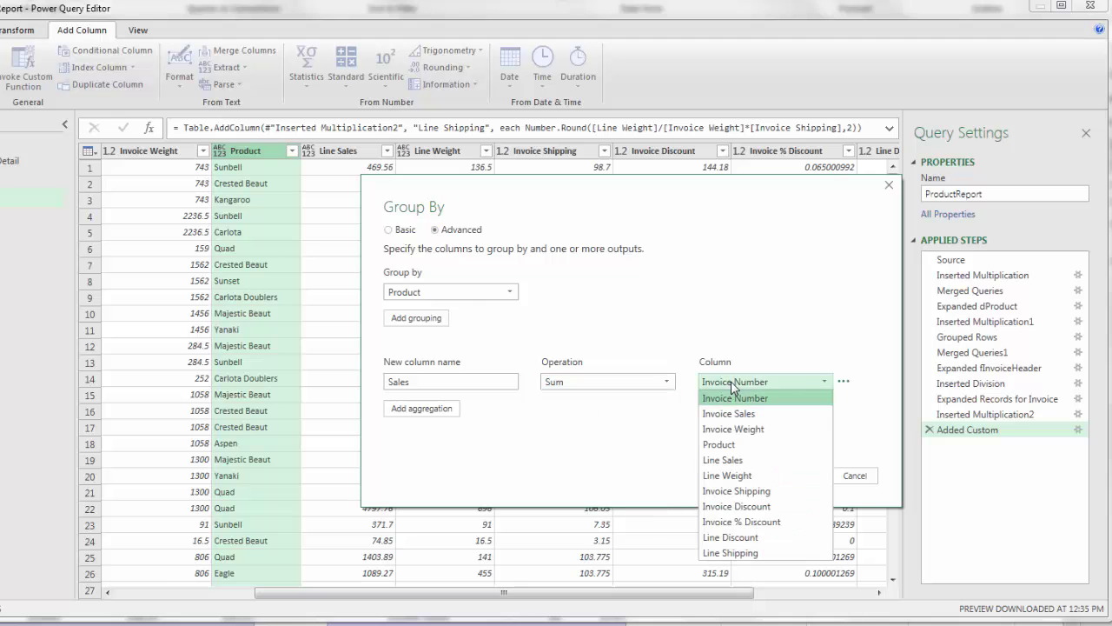
{"action": "left_click", "coordinate": [736, 459]}
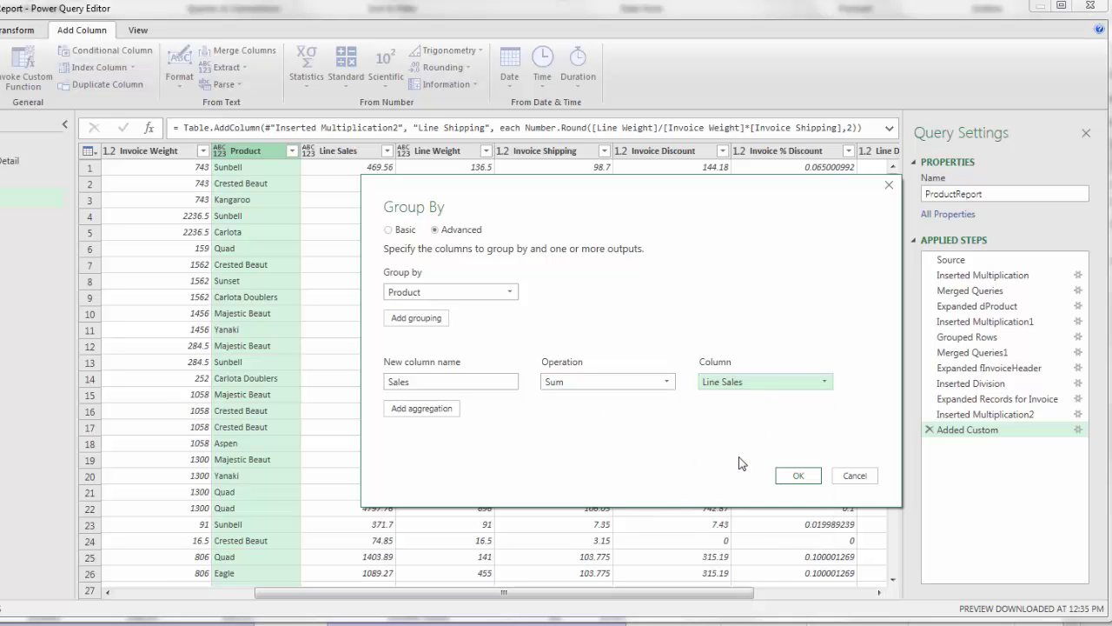
Add a Shipping aggregation summing Line Shipping.
{"action": "left_click", "coordinate": [457, 416]}
{"action": "left_click", "coordinate": [414, 406]}
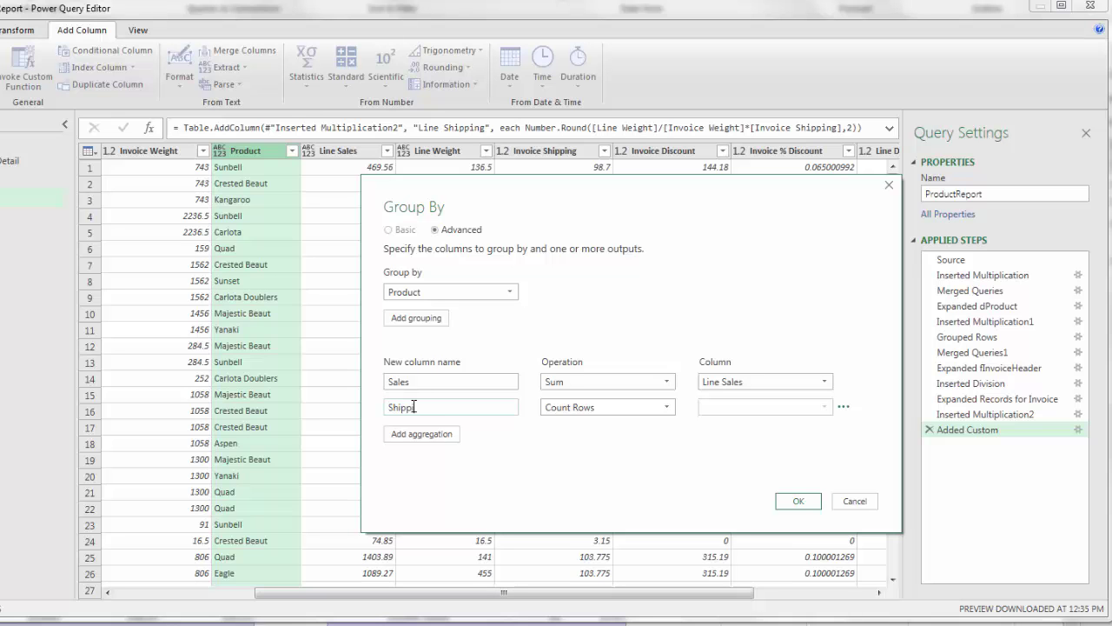
{"action": "left_click", "coordinate": [608, 406]}
{"action": "left_click", "coordinate": [565, 424]}
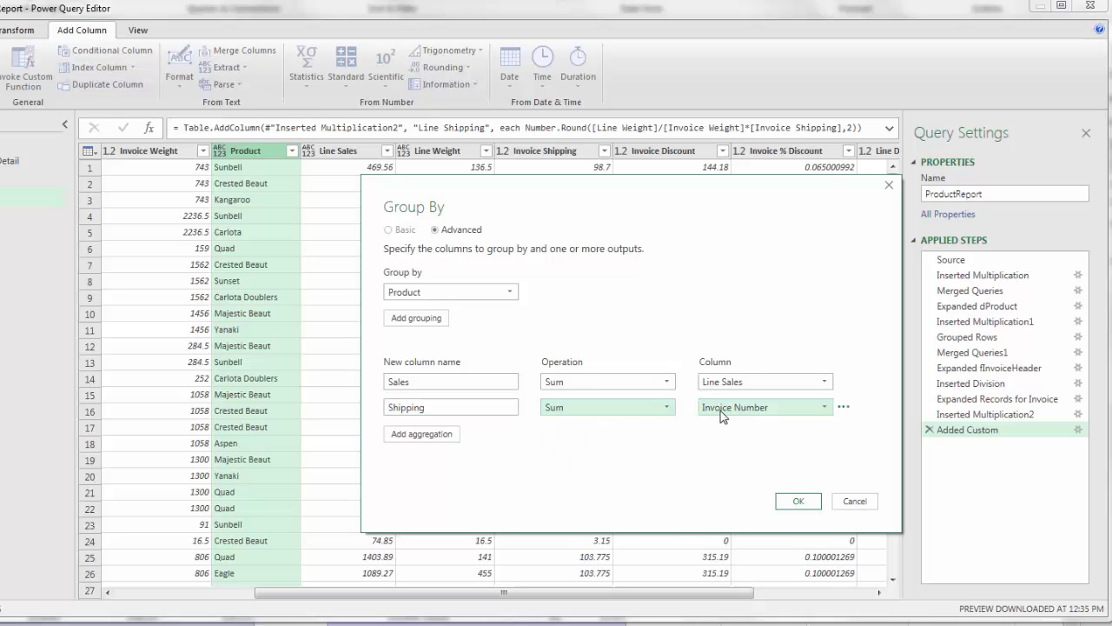
{"action": "left_click", "coordinate": [723, 408]}
{"action": "left_click", "coordinate": [729, 577]}
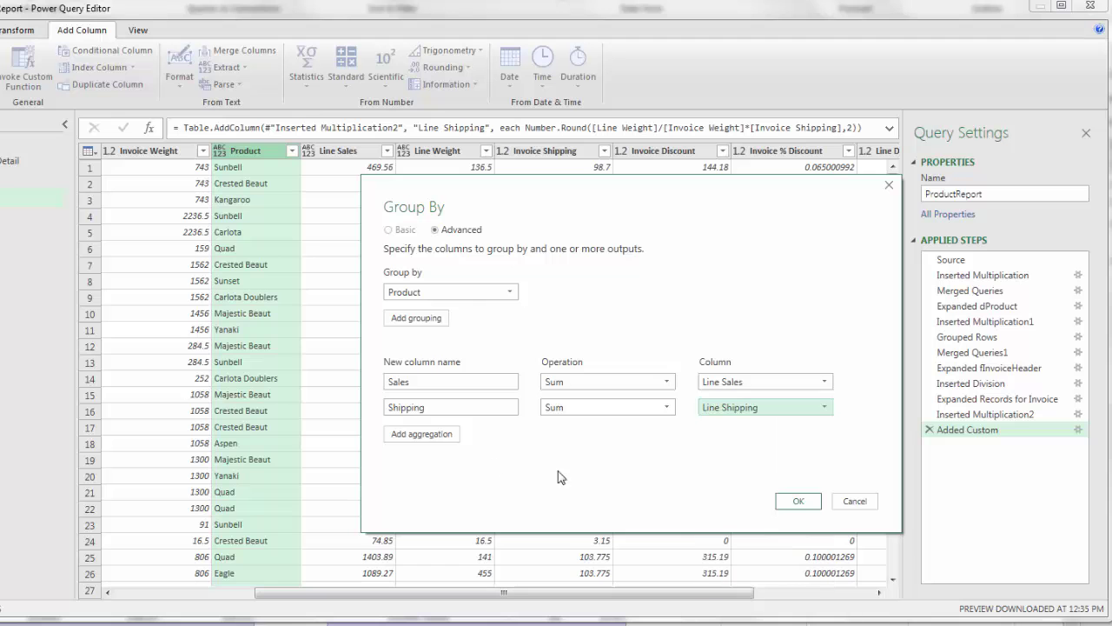
Add a Discount aggregation summing Line Discount and apply the grouping.
{"action": "left_click", "coordinate": [420, 433]}
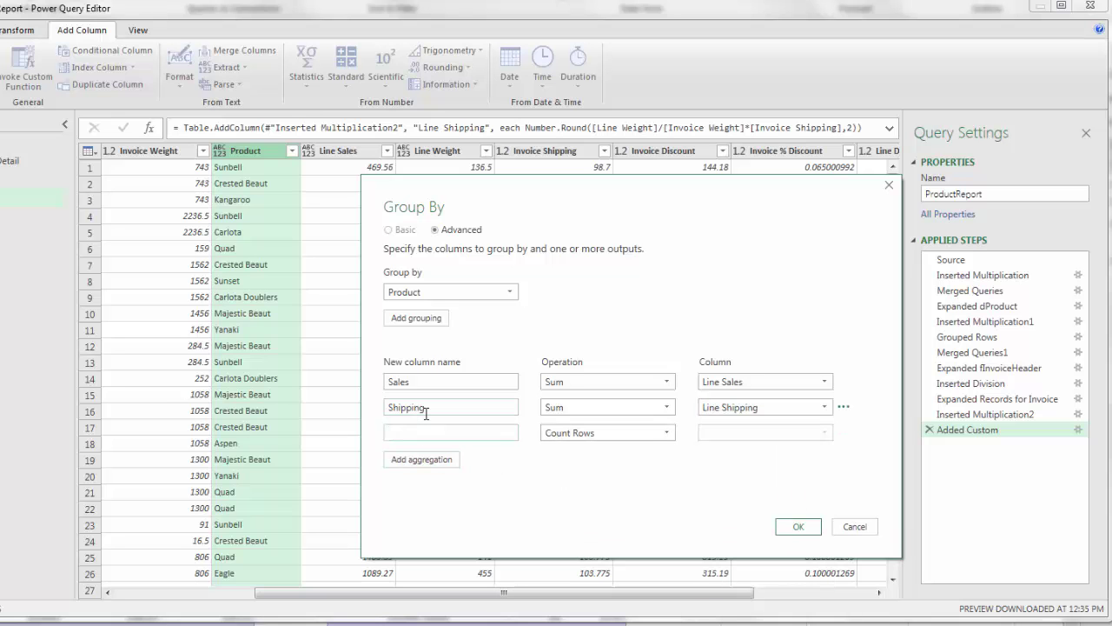
{"action": "type", "text": "Discount"}
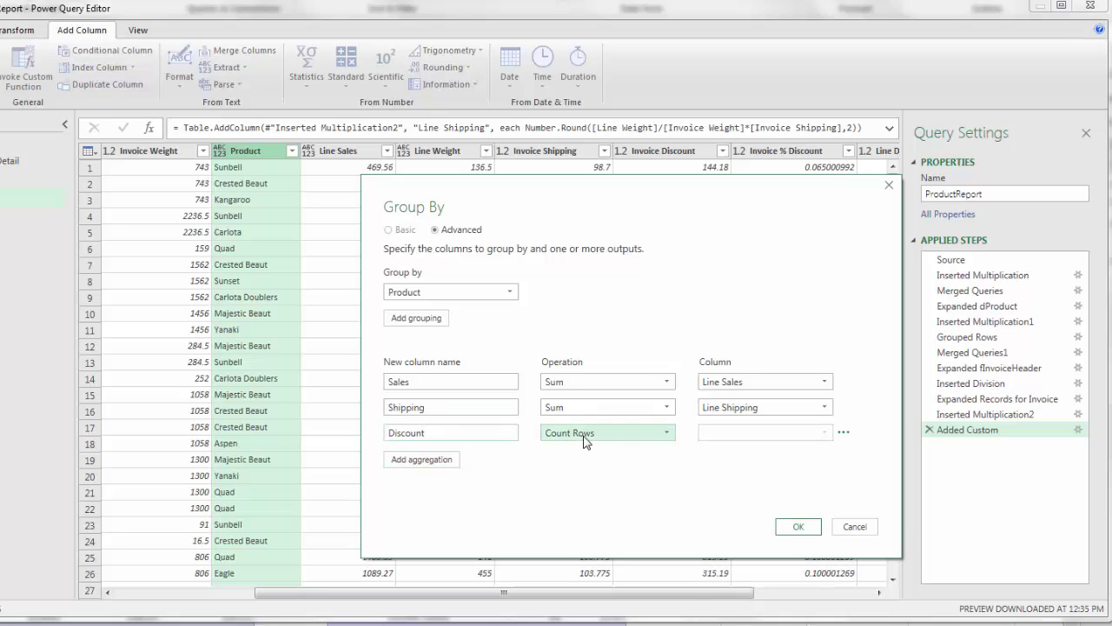
{"action": "left_click", "coordinate": [656, 432]}
{"action": "left_click", "coordinate": [662, 451]}
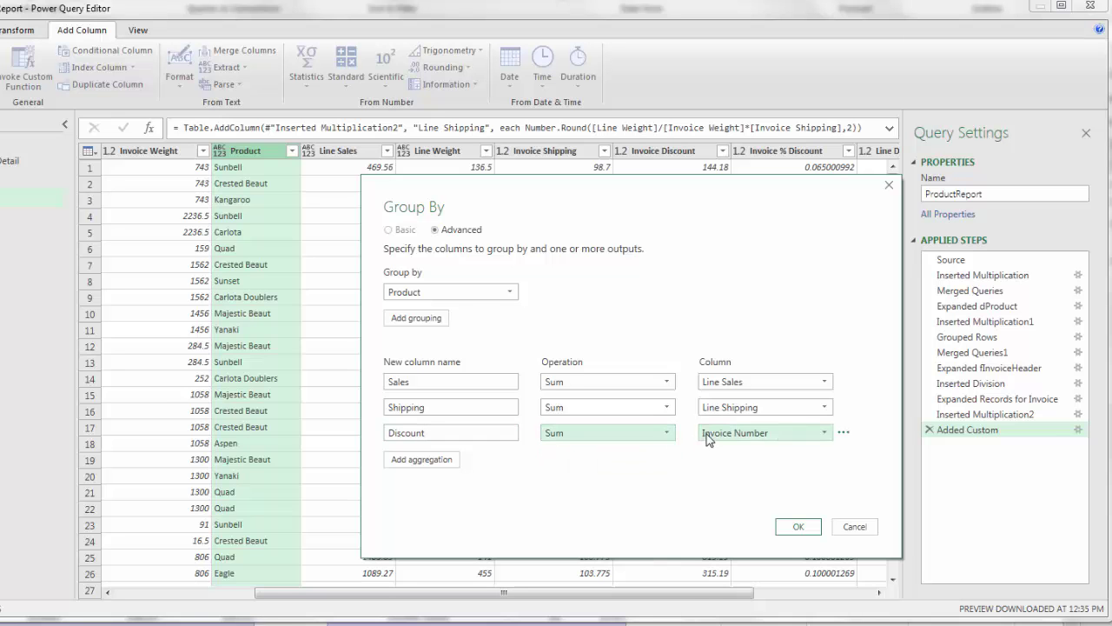
{"action": "left_click", "coordinate": [708, 435]}
{"action": "left_click", "coordinate": [735, 589]}
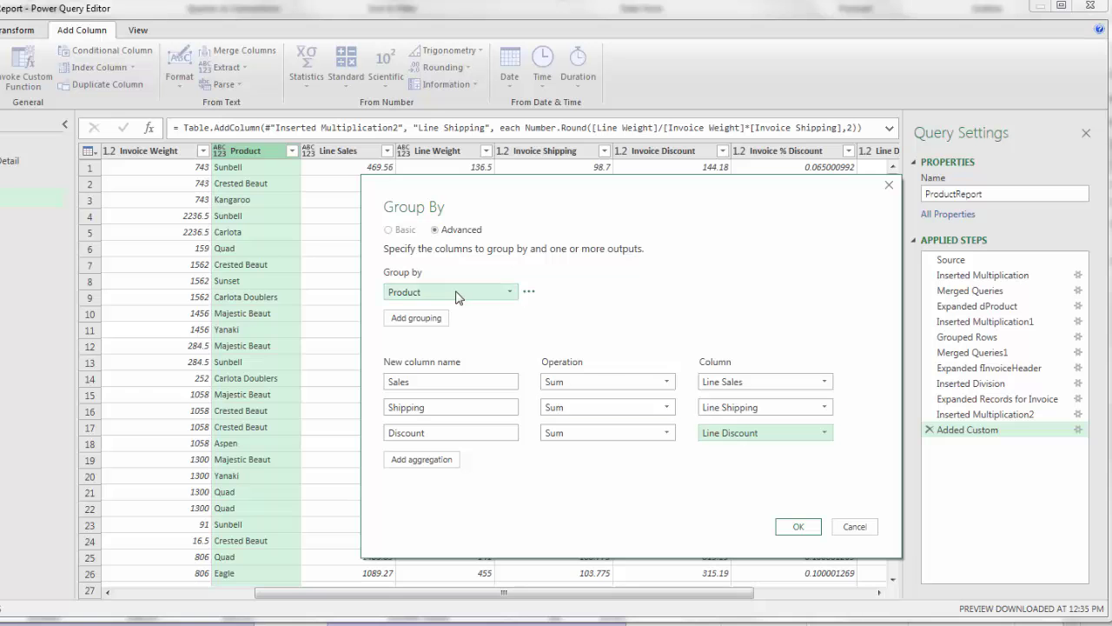
{"action": "left_click", "coordinate": [795, 525]}
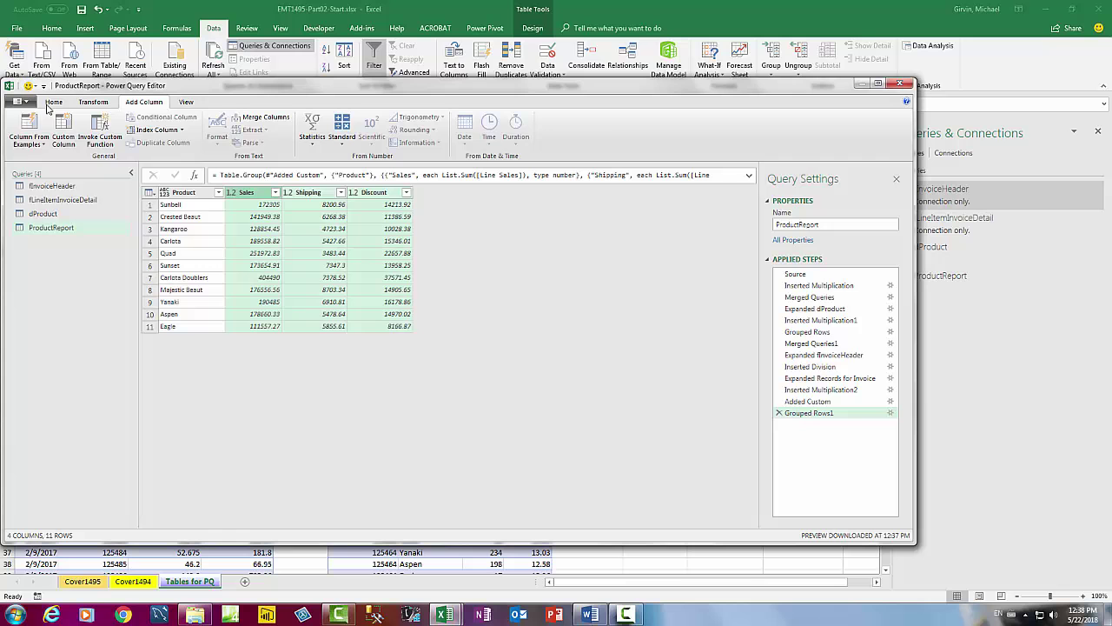
Close & Load the query as a table on a new worksheet.
{"action": "left_click", "coordinate": [53, 102]}
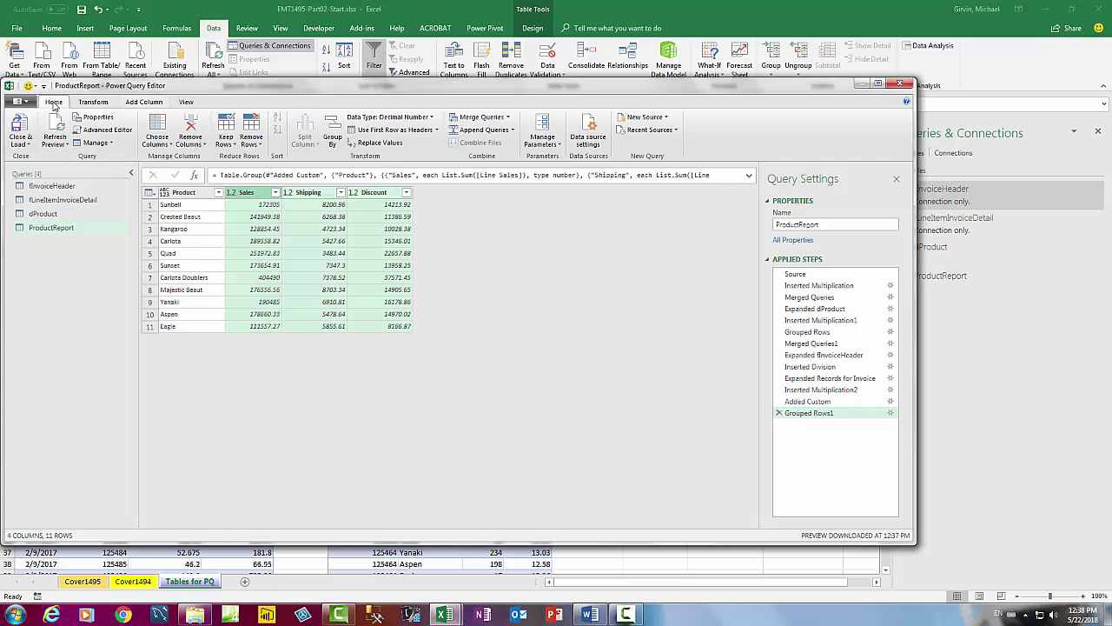
{"action": "left_click", "coordinate": [19, 143]}
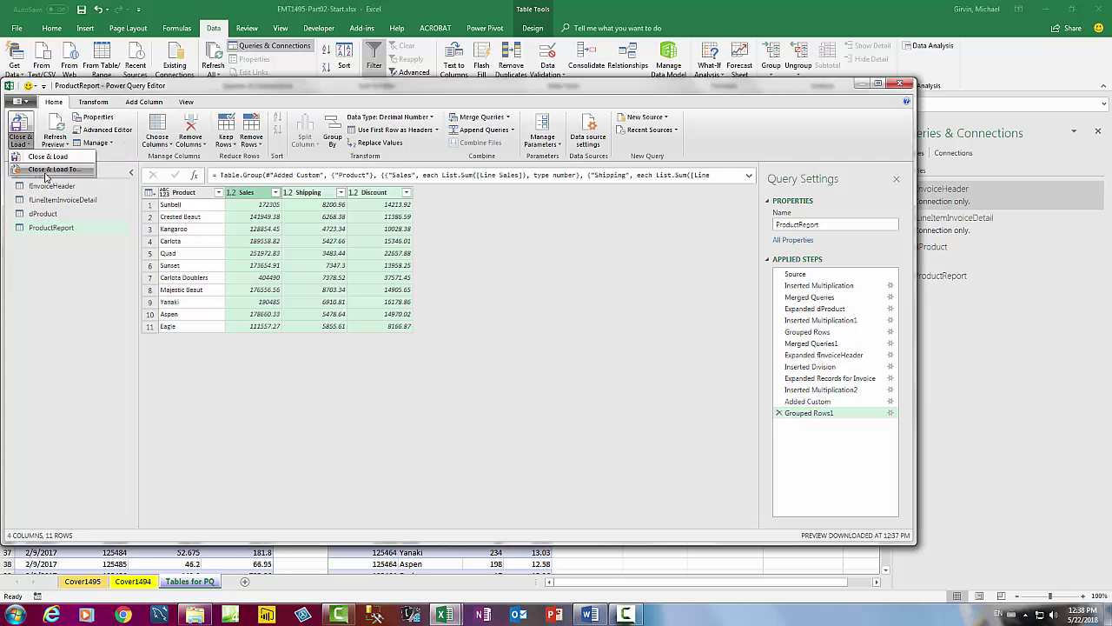
{"action": "left_click", "coordinate": [43, 174]}
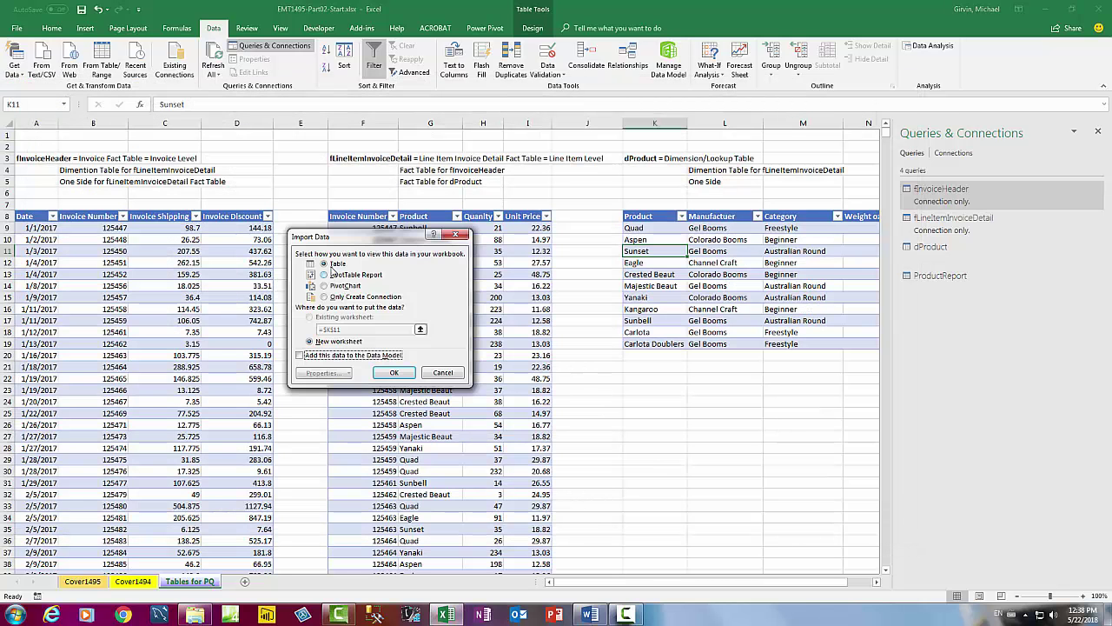
{"action": "left_click", "coordinate": [394, 373]}
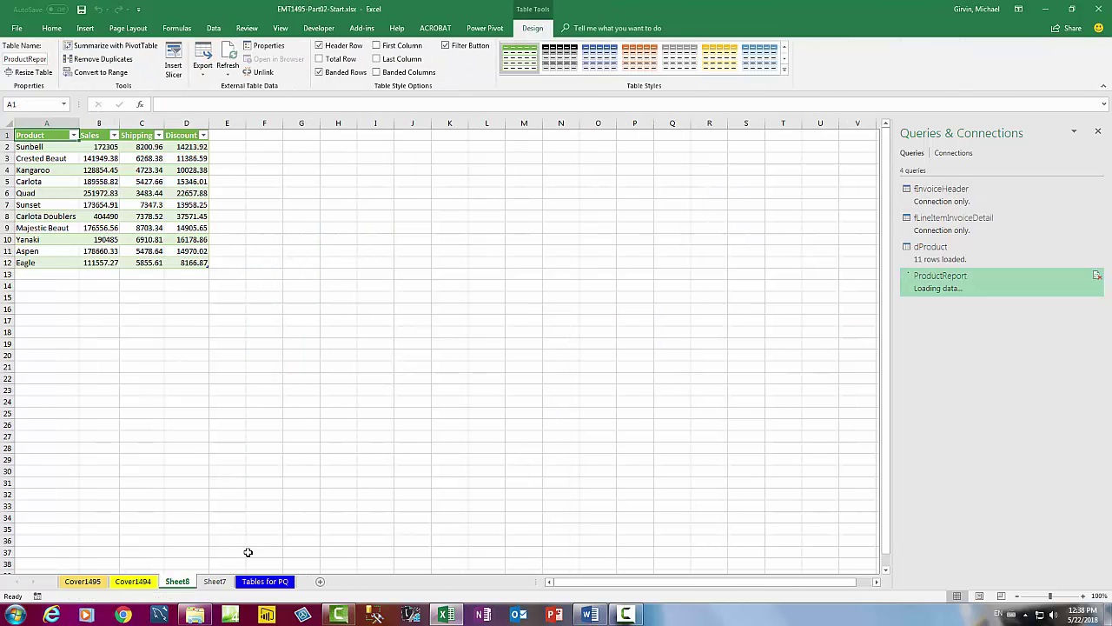
Delete the redundant Sheet7 worksheet holding the dProduct table.
{"action": "left_click", "coordinate": [219, 582]}
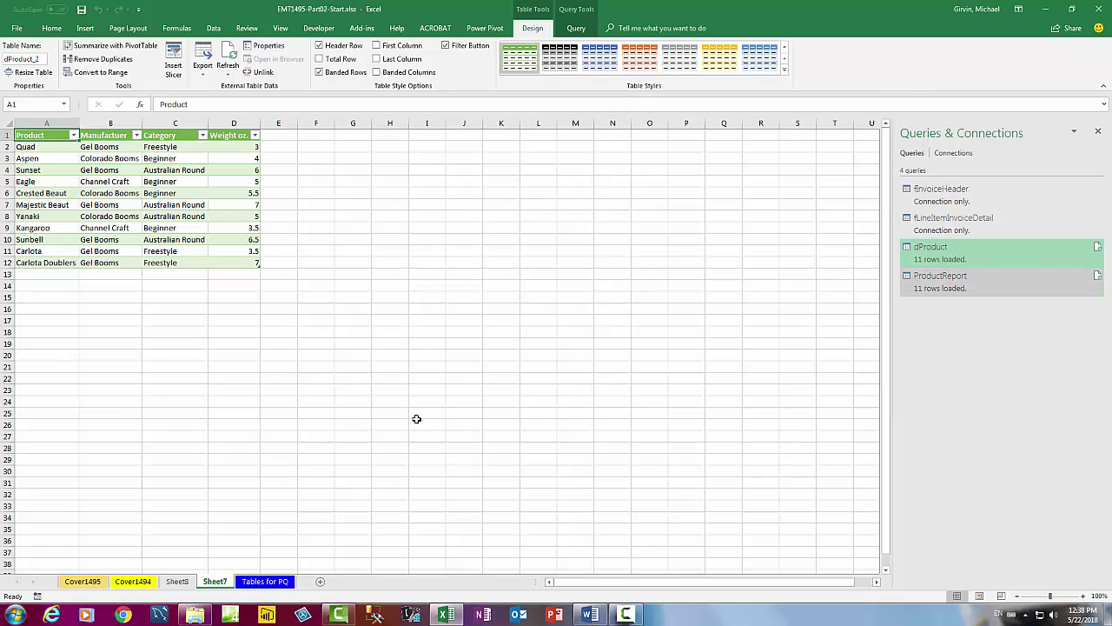
{"action": "right_click", "coordinate": [222, 586]}
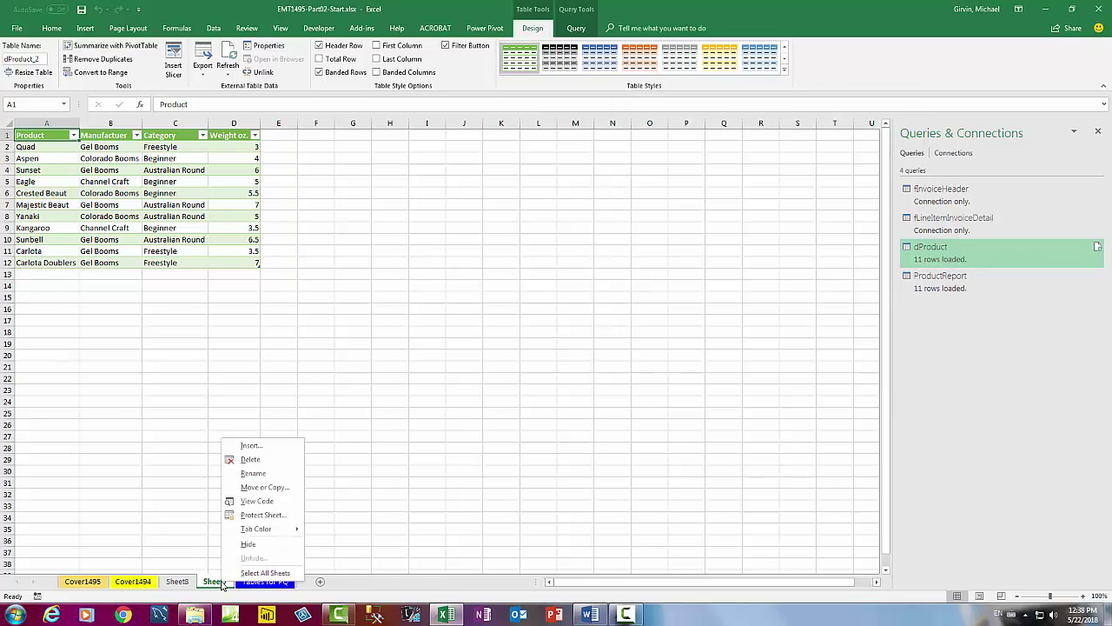
{"action": "left_click", "coordinate": [250, 459]}
{"action": "left_click", "coordinate": [536, 338]}
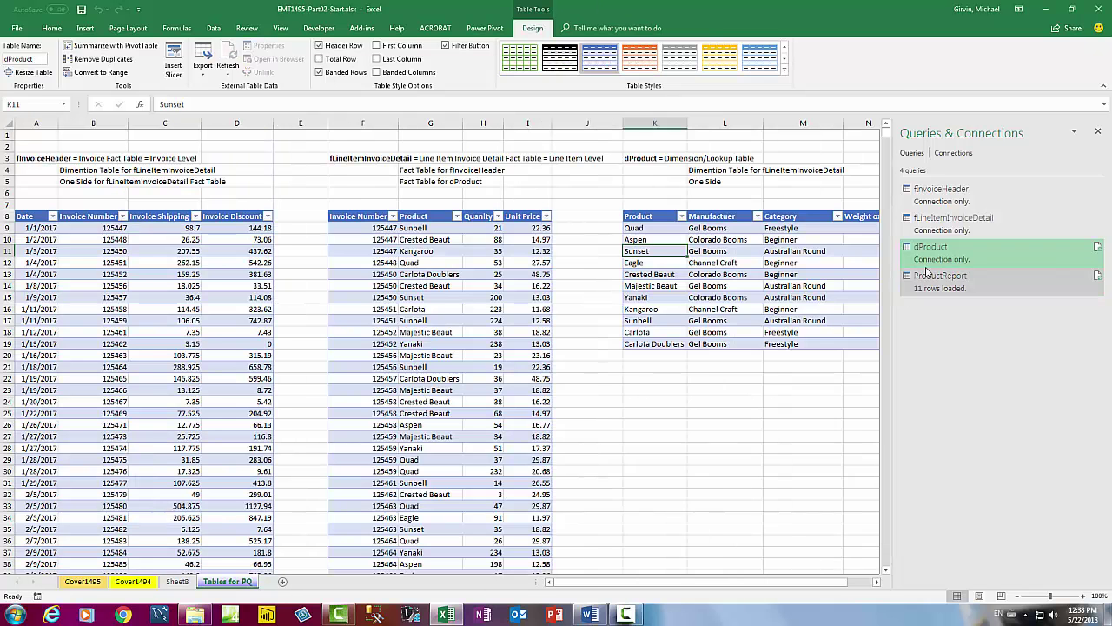
{"action": "mouse_move", "coordinate": [973, 258]}
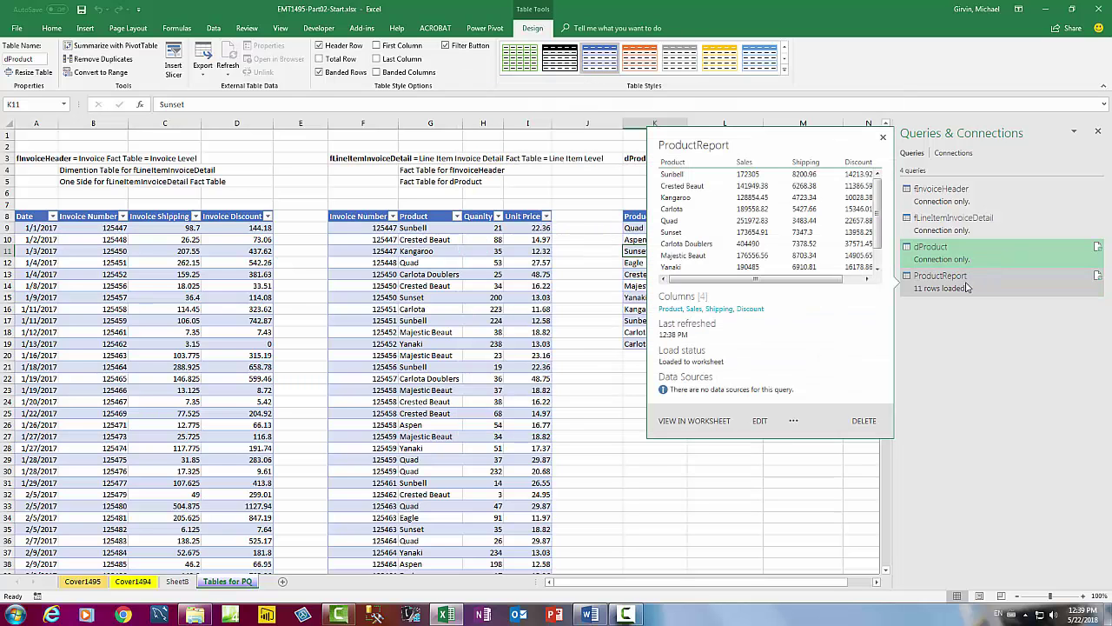
Rename the new sheet to ProductReport.
{"action": "left_click", "coordinate": [955, 286]}
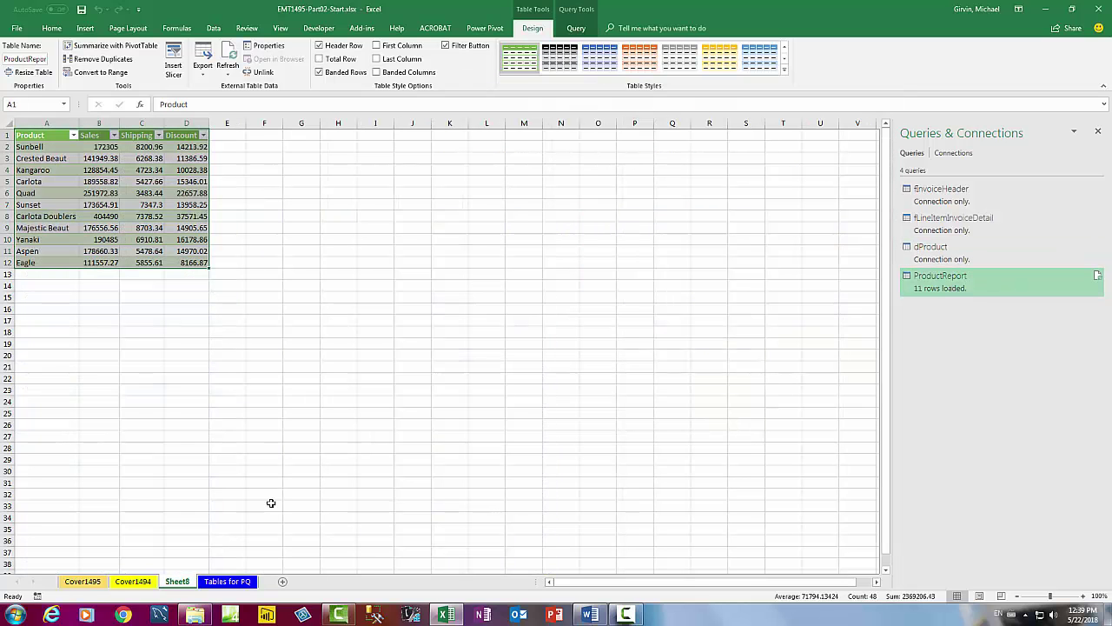
{"action": "double_click", "coordinate": [174, 587]}
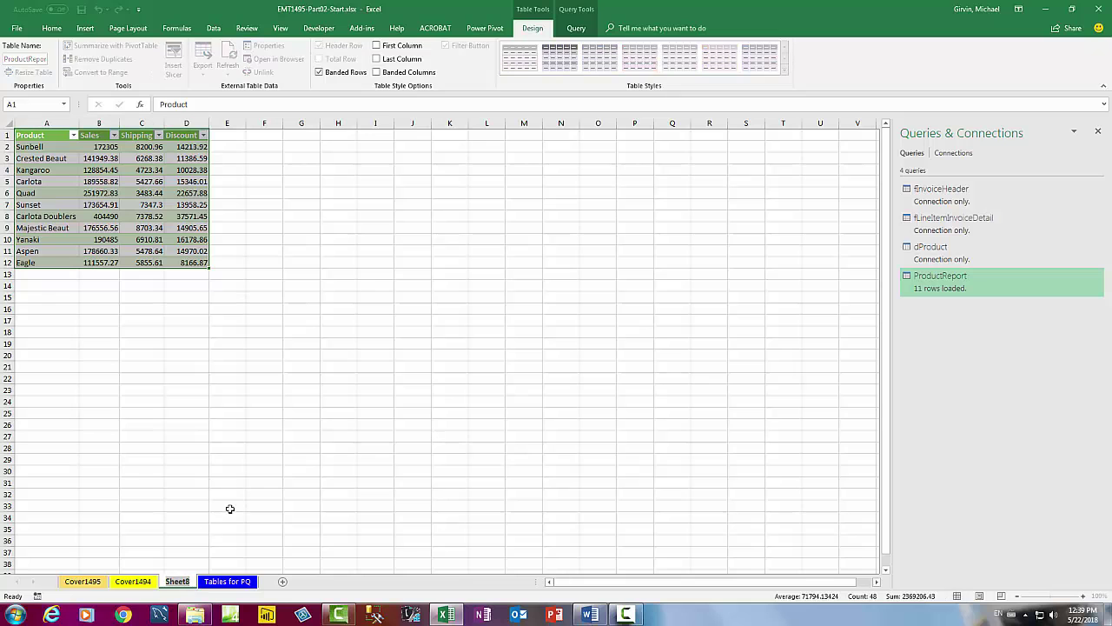
{"action": "type", "text": "ProductReport"}
{"action": "key", "text": "Return"}
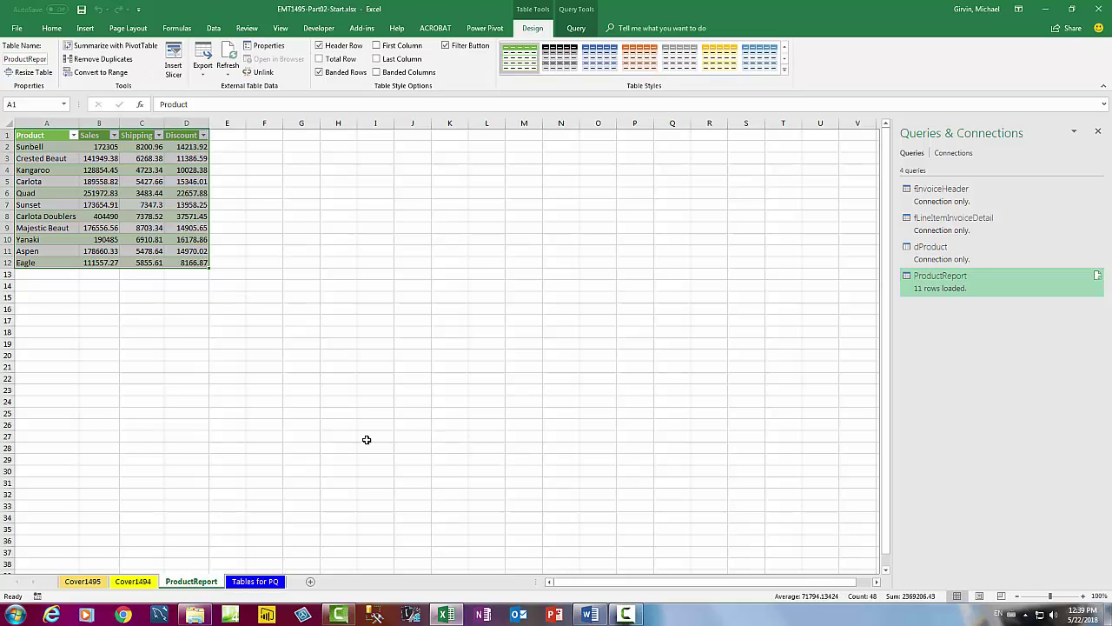
Format B2:D12 (Sales, Shipping, Discount) as Currency with 2 decimals.
{"action": "scroll", "coordinate": [231, 427], "scroll_direction": "up", "scroll_amount": 6}
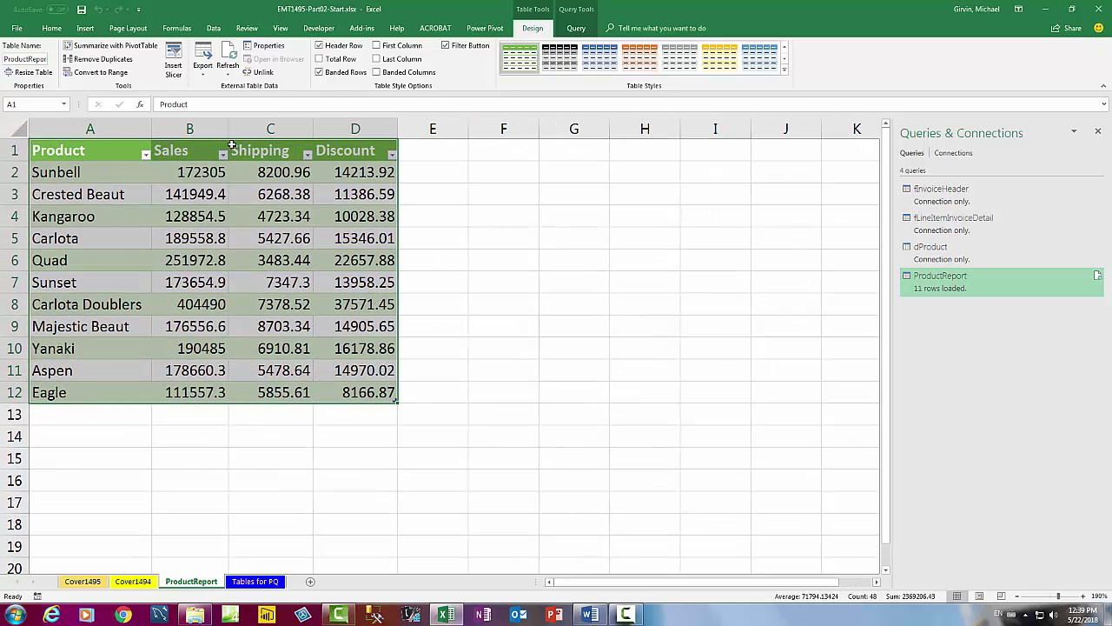
{"action": "left_click_drag", "start_coordinate": [190, 176], "coordinate": [363, 393]}
{"action": "key", "text": "ctrl+1"}
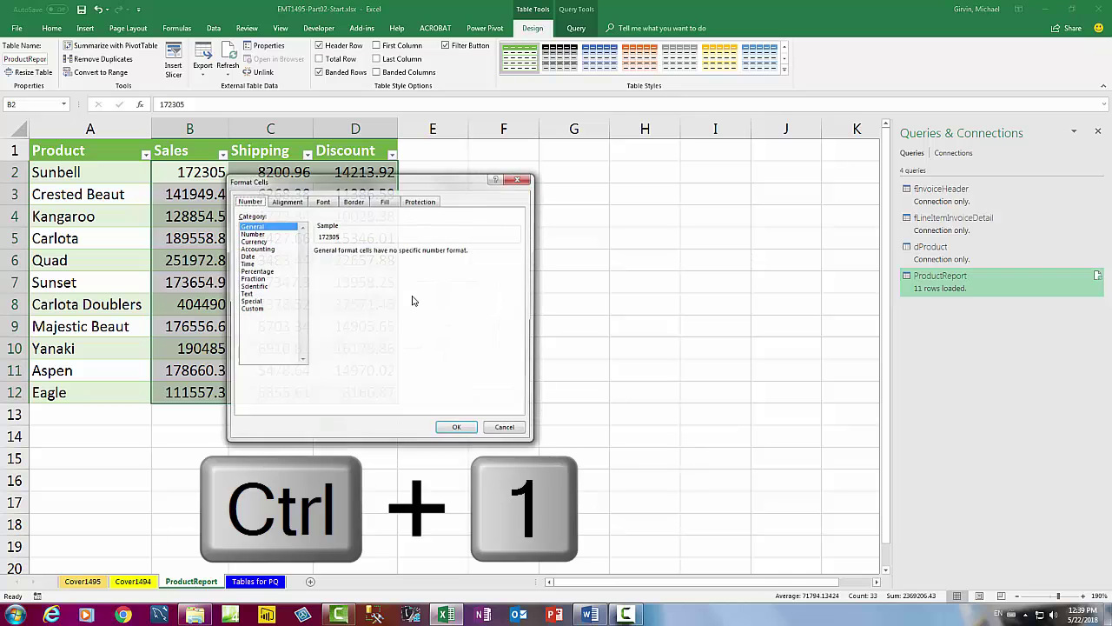
{"action": "left_click", "coordinate": [252, 241]}
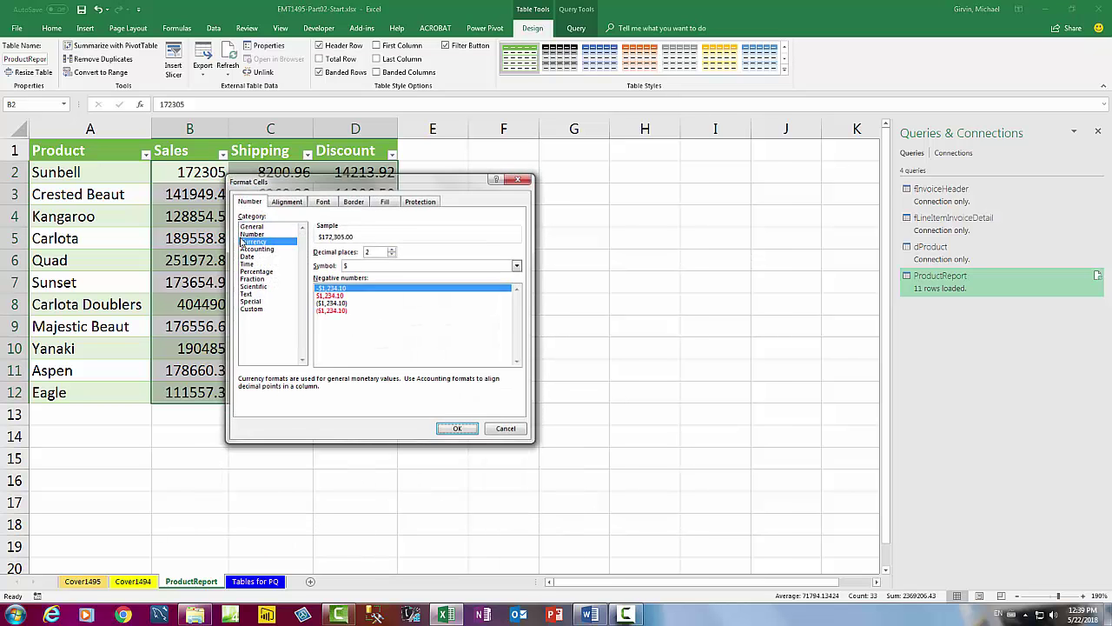
{"action": "key", "text": "Return"}
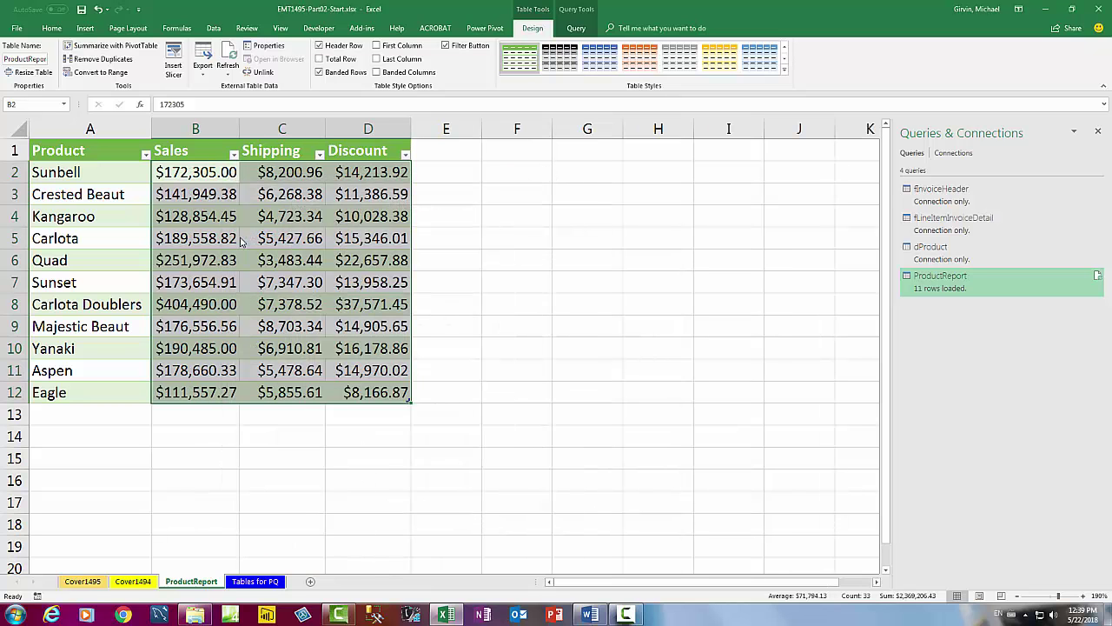
{"action": "left_click", "coordinate": [273, 194]}
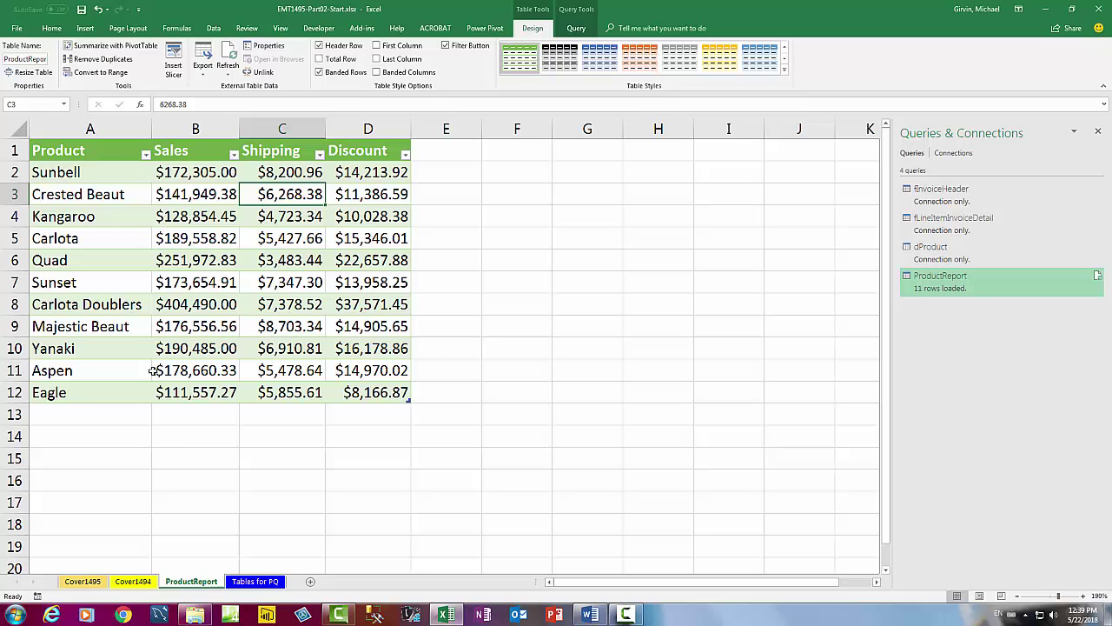
Open the Cover1494 sheet showing the Power Query title graphic.
{"action": "left_click", "coordinate": [133, 580]}
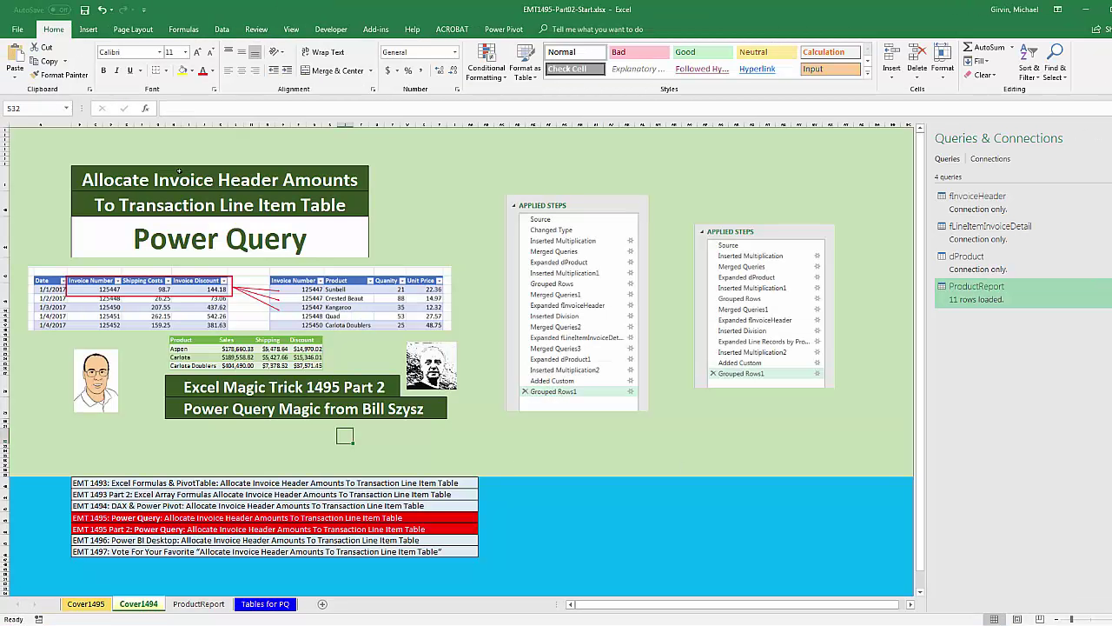